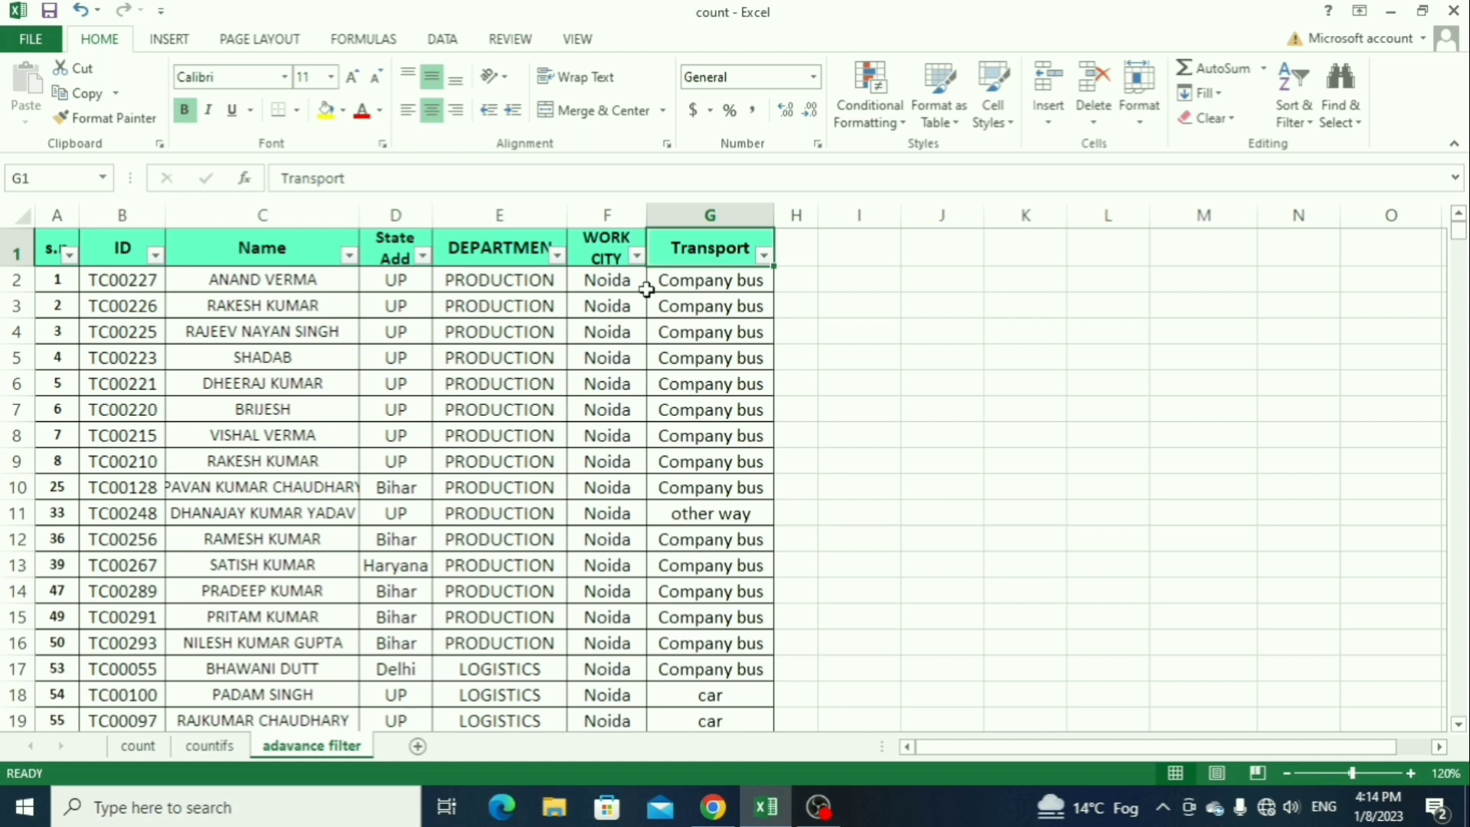
Step: Examine the Transport column's filter options and the table's Transport, Department and State Add columns
{"action": "left_click", "coordinate": [698, 302]}
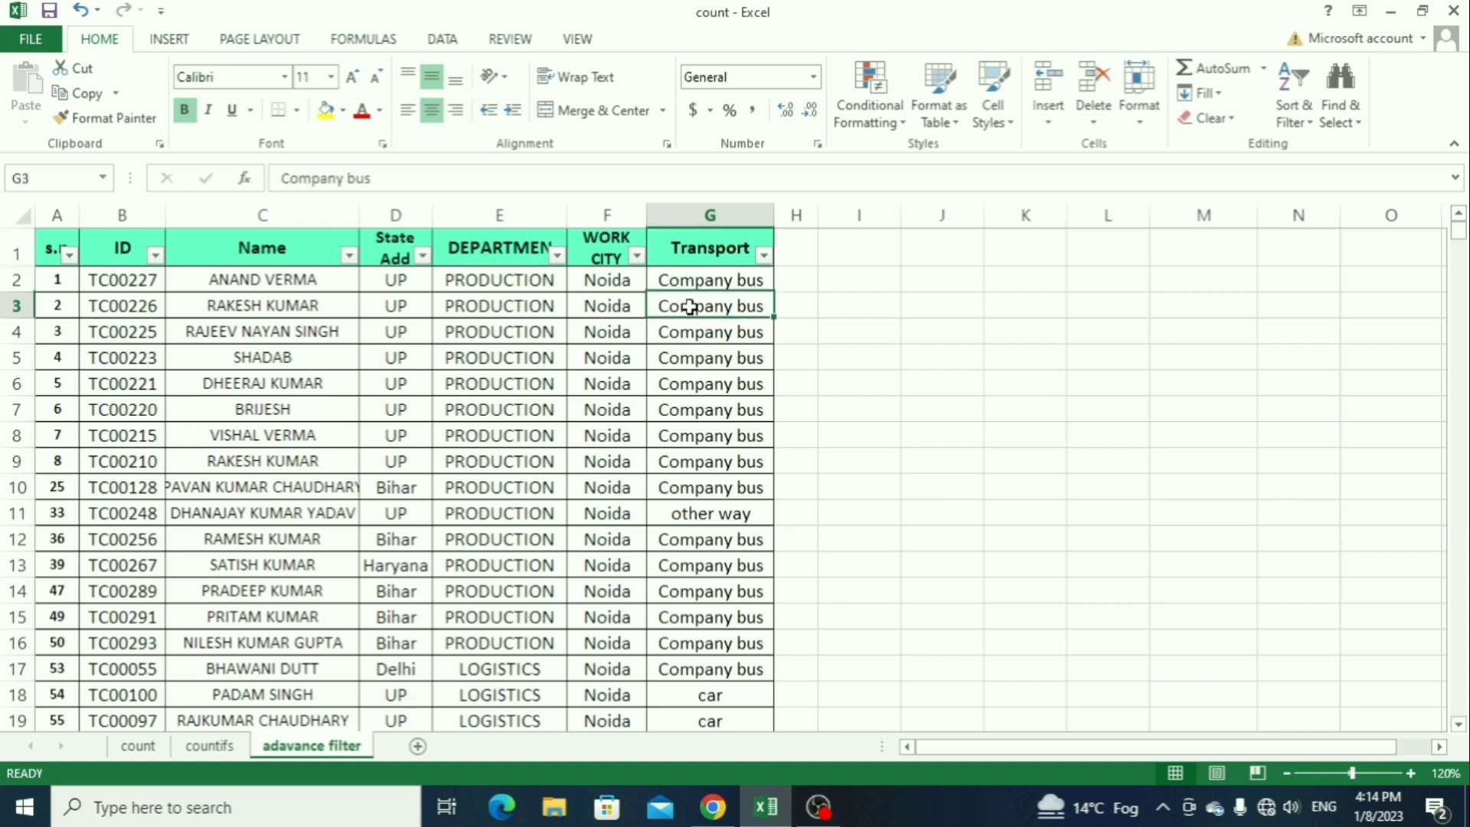
{"action": "left_click", "coordinate": [763, 254]}
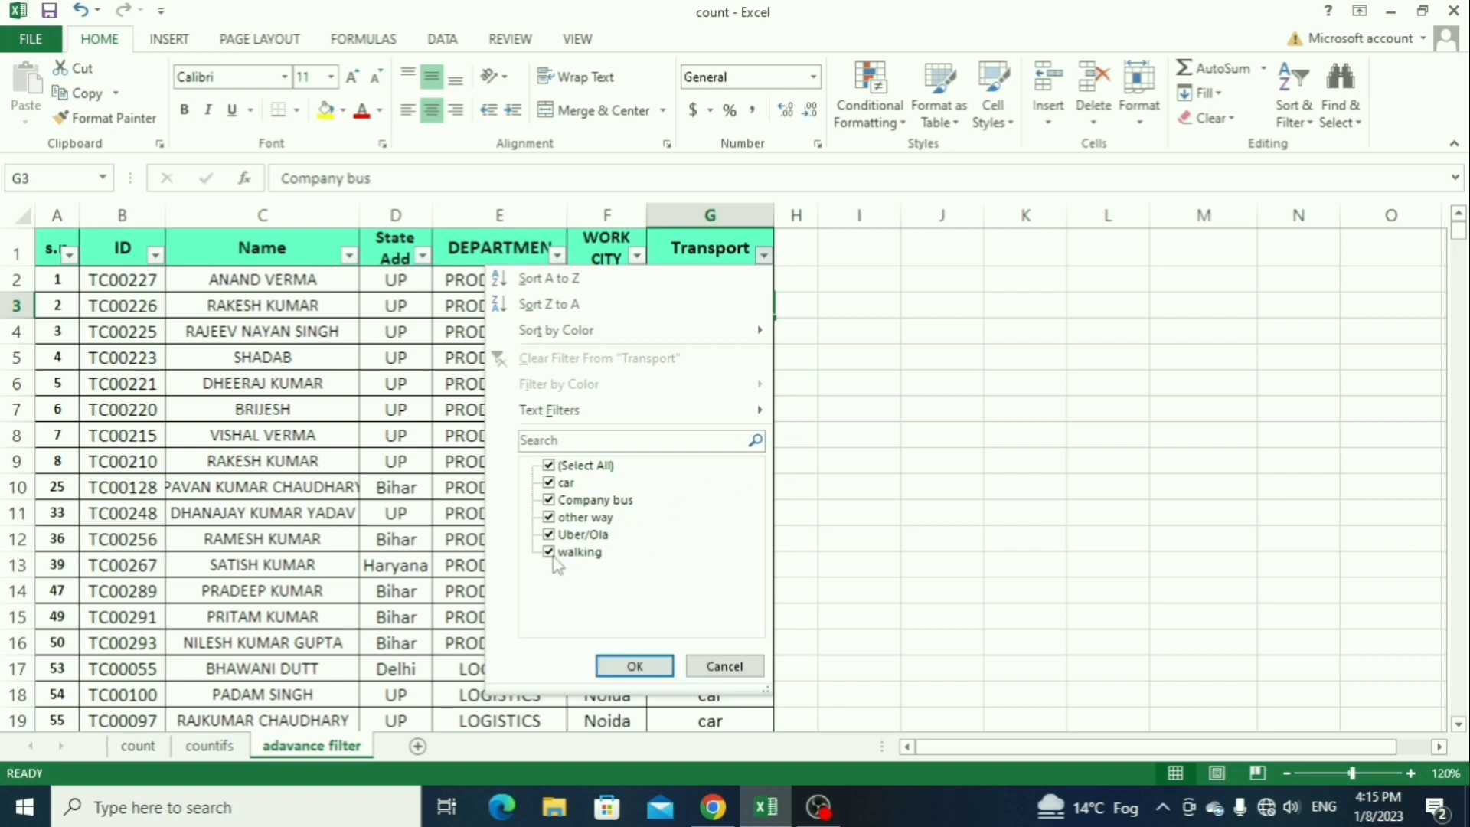
{"action": "left_click", "coordinate": [809, 372]}
{"action": "left_click_drag", "start_coordinate": [722, 283], "coordinate": [742, 537]}
{"action": "left_click", "coordinate": [707, 392]}
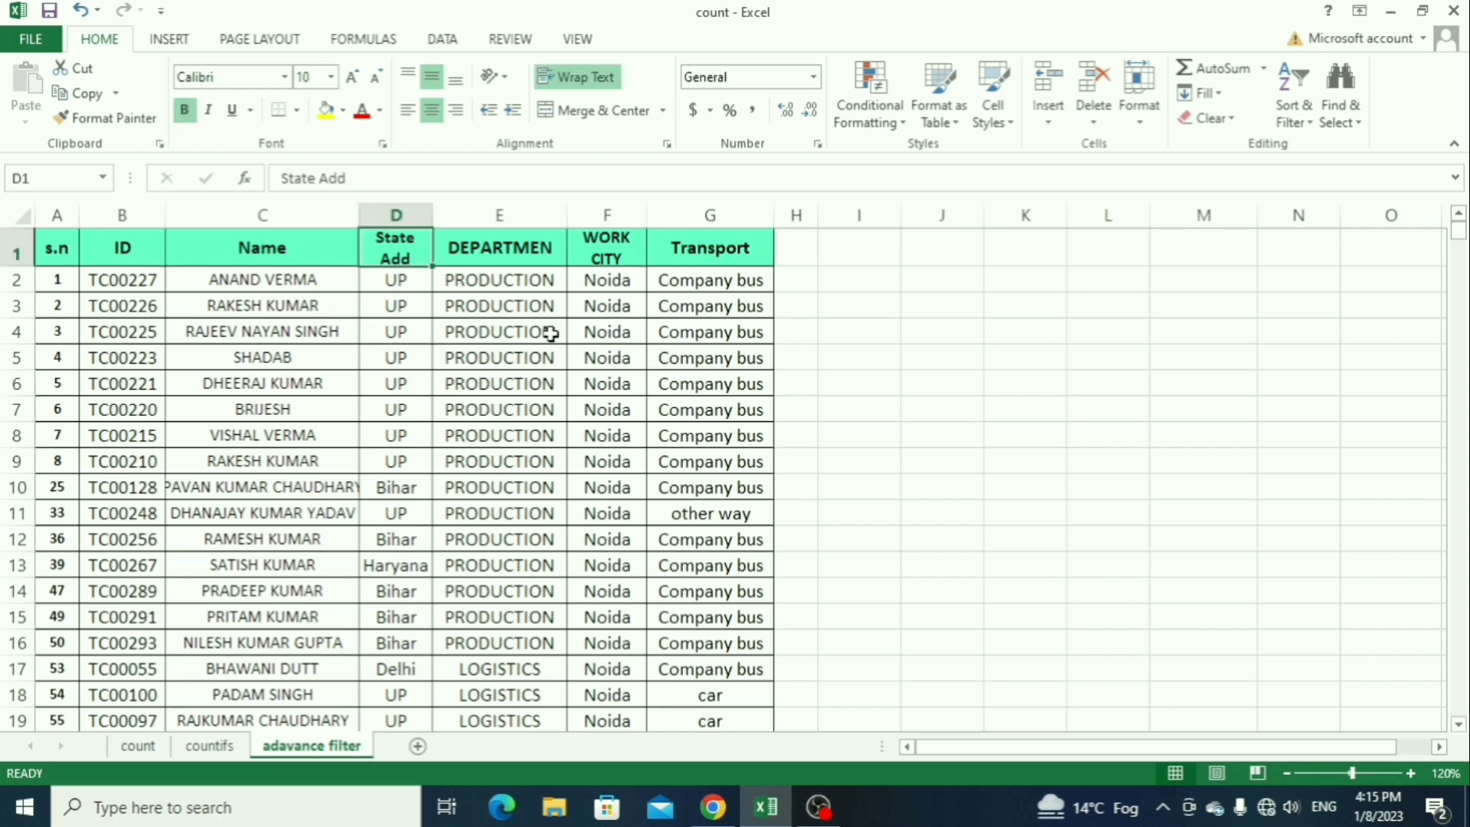
{"action": "left_click", "coordinate": [690, 253]}
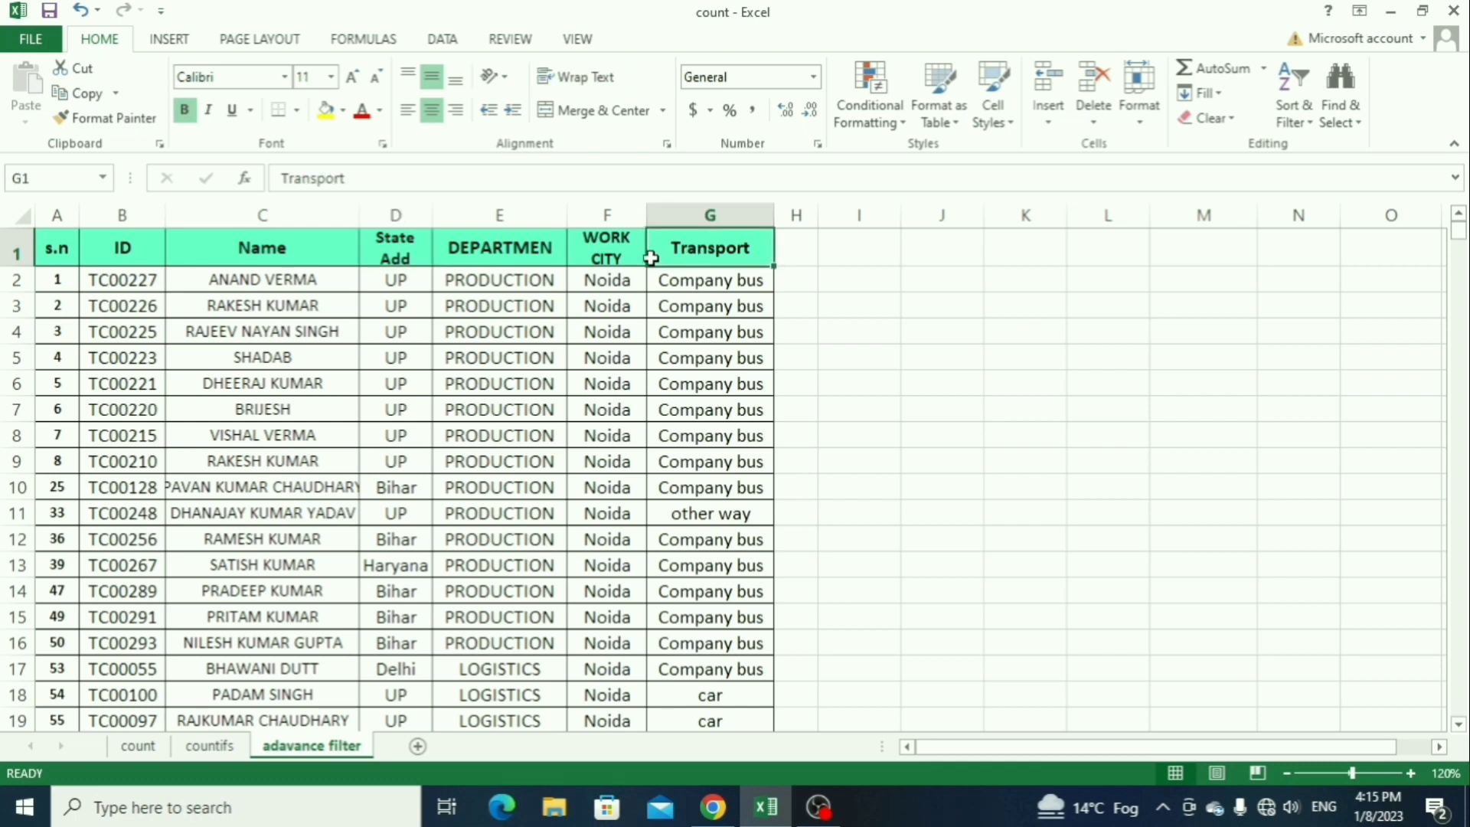
{"action": "left_click", "coordinate": [482, 249]}
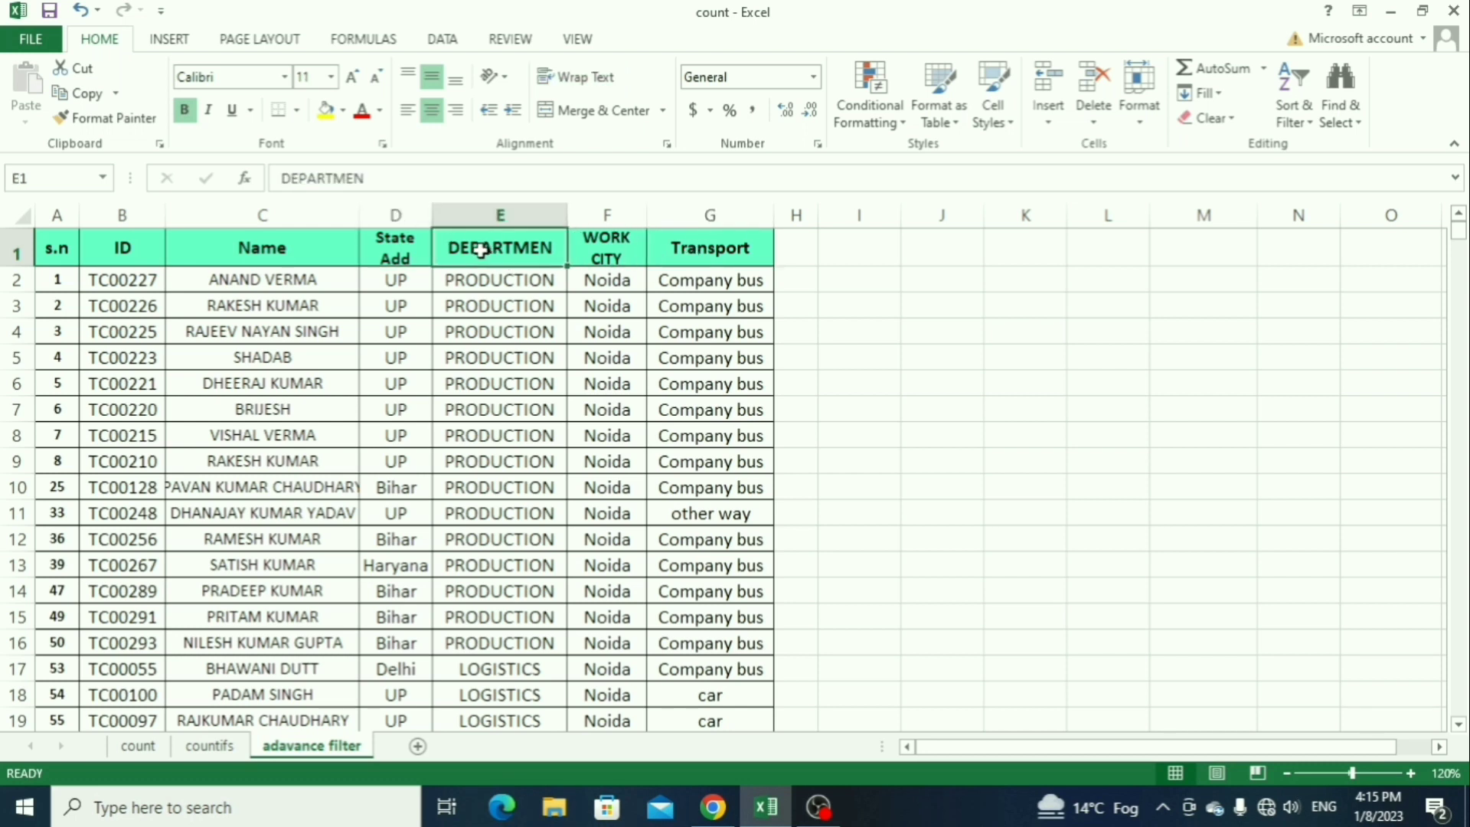
{"action": "left_click", "coordinate": [387, 259]}
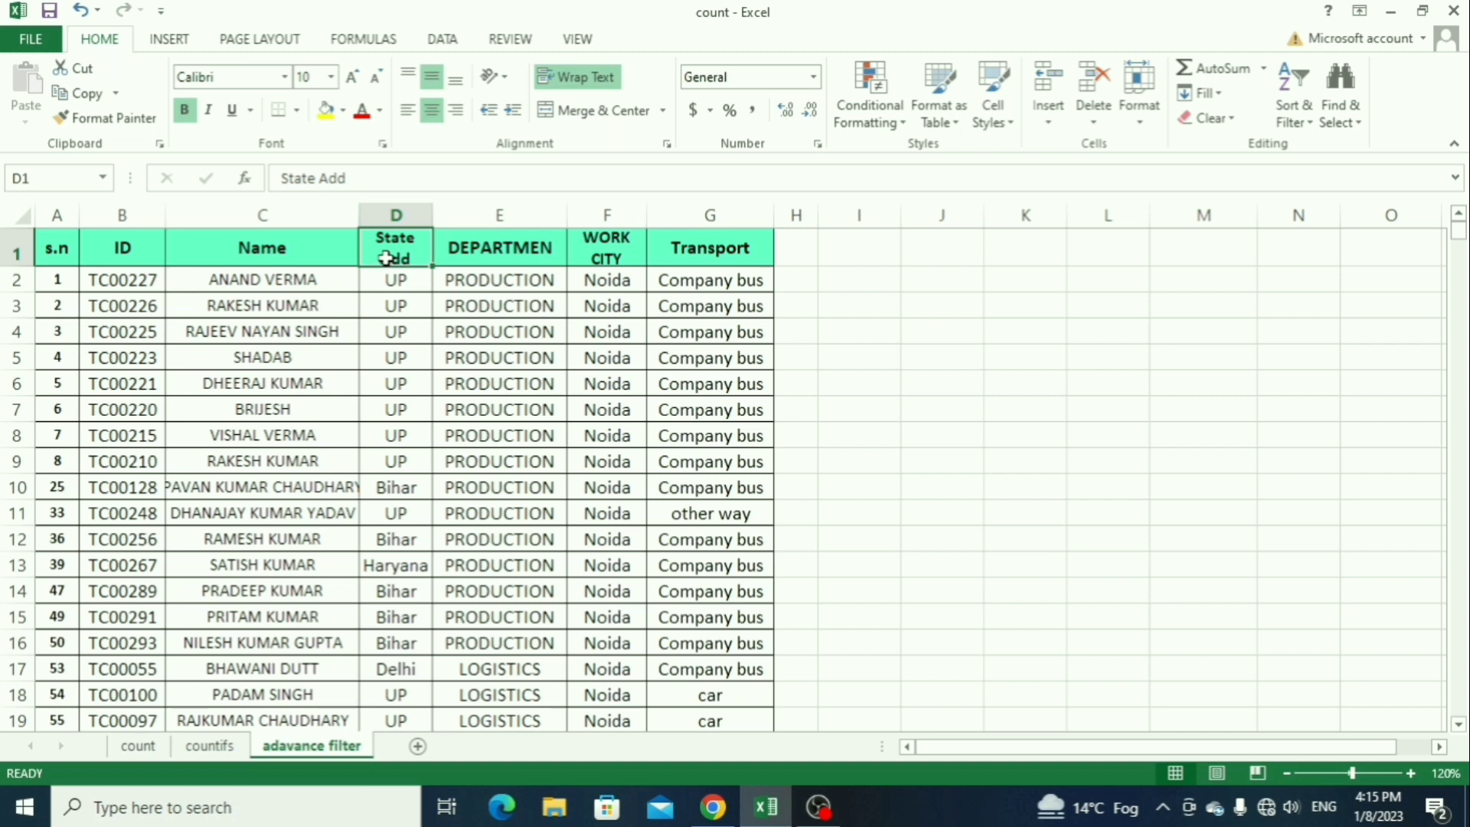
{"action": "left_click_drag", "start_coordinate": [146, 304], "coordinate": [144, 408]}
{"action": "left_click_drag", "start_coordinate": [268, 329], "coordinate": [295, 432]}
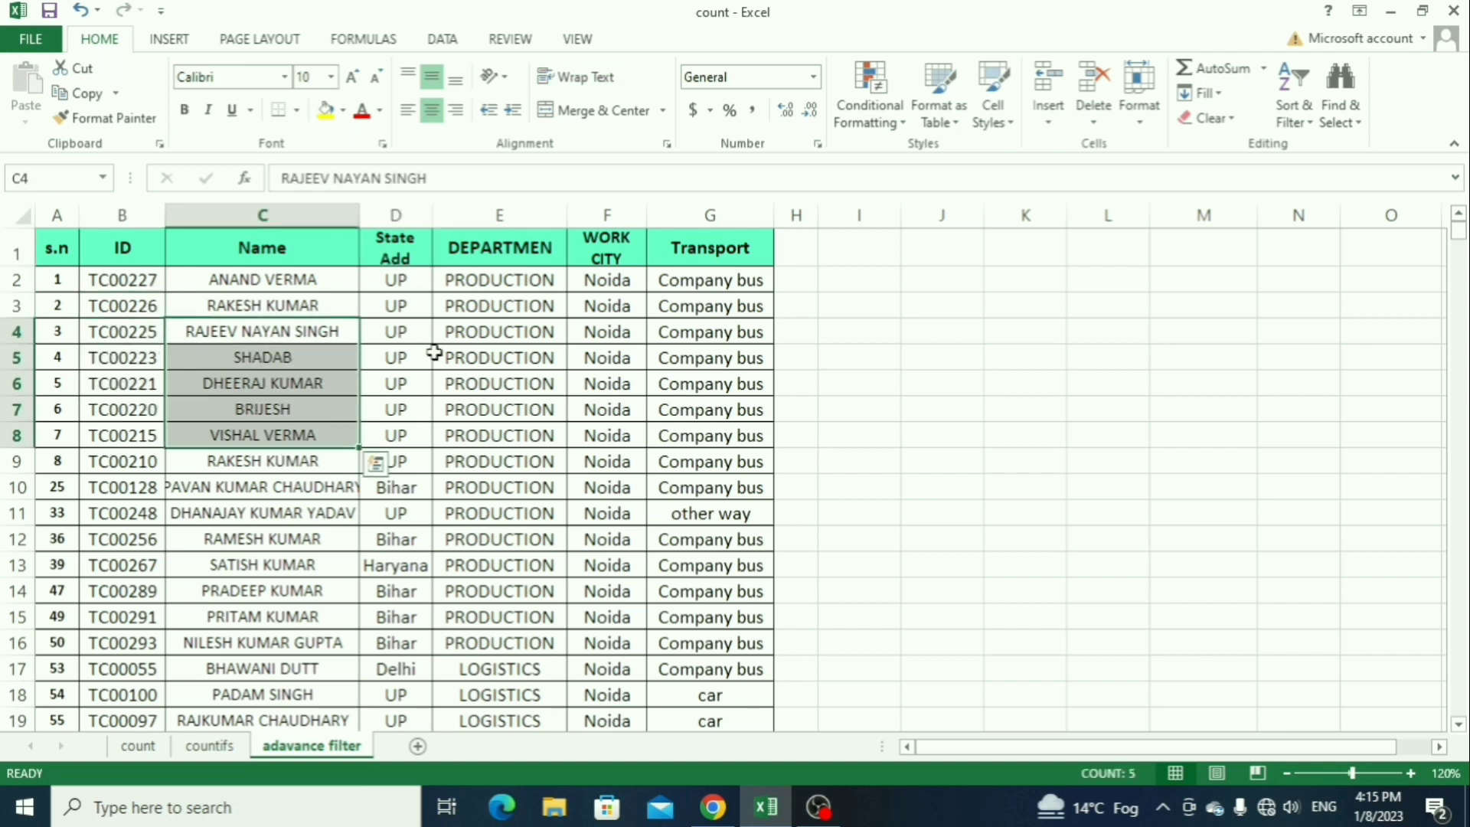
{"action": "left_click_drag", "start_coordinate": [453, 357], "coordinate": [466, 414]}
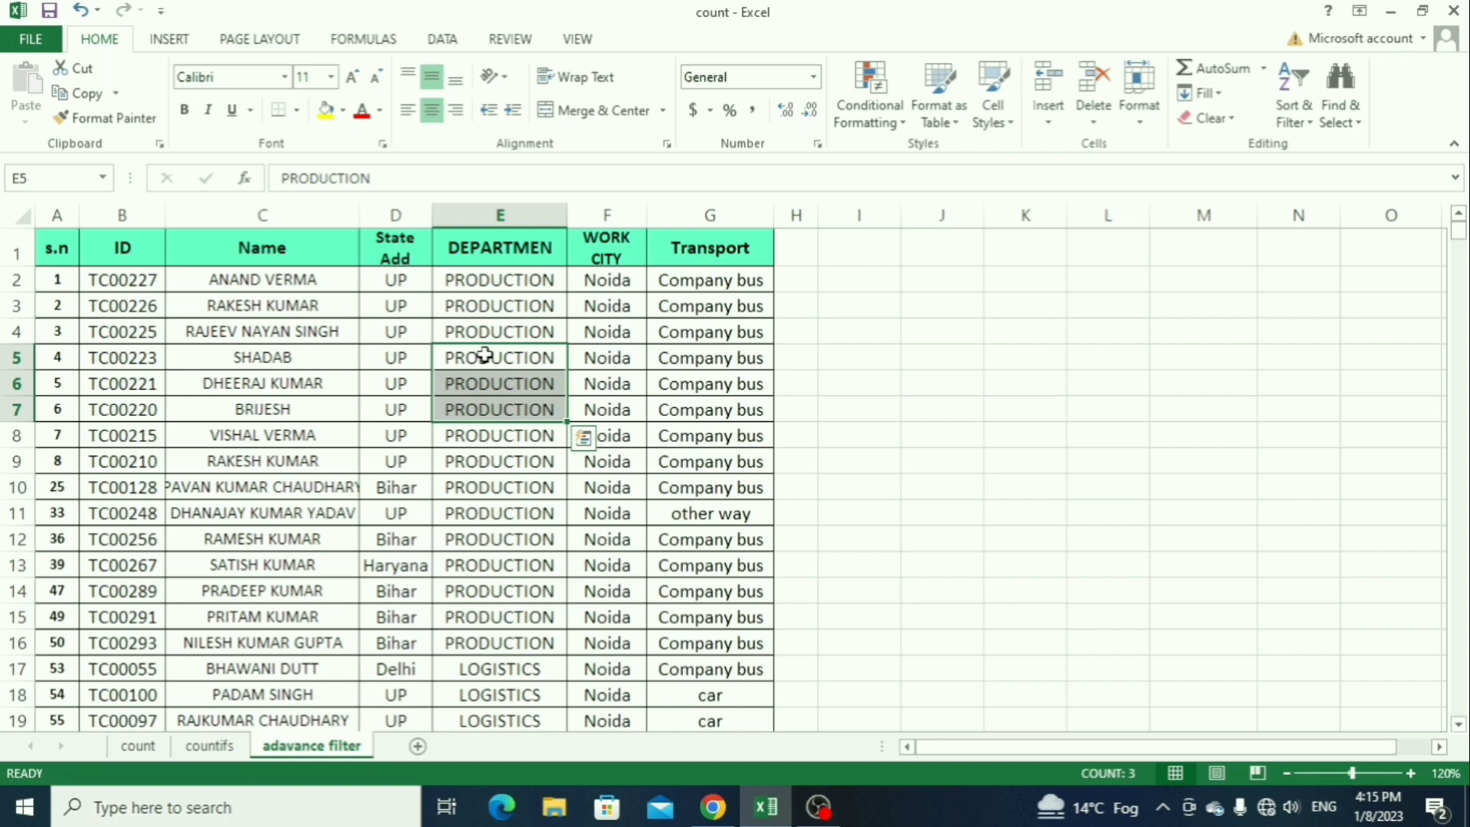
Step: Turn on filtering for the table's header row, A1 through G1
{"action": "left_click", "coordinate": [121, 251]}
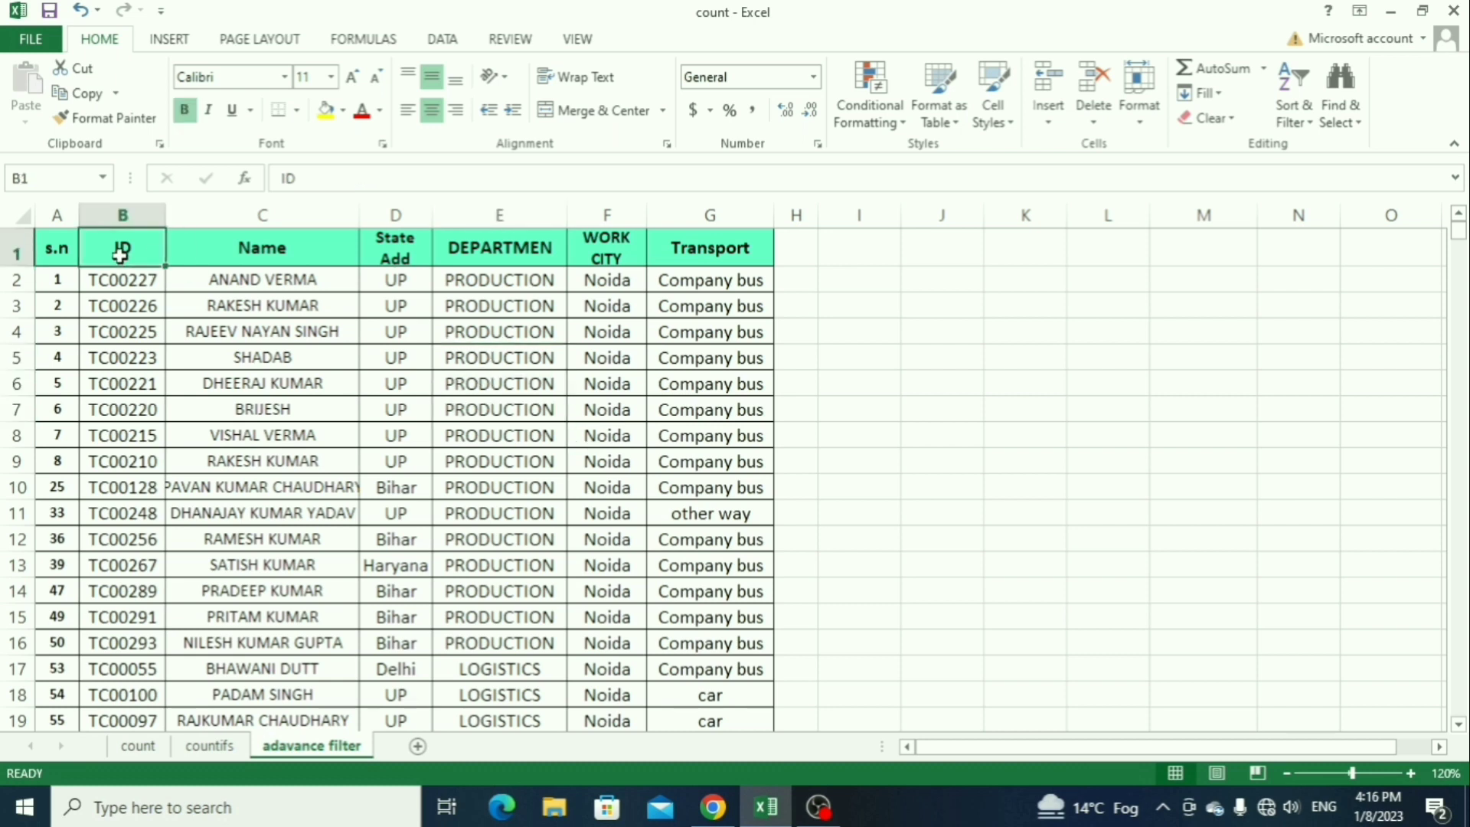
{"action": "key", "text": "Left"}
{"action": "key", "text": "ctrl+shift+Right"}
{"action": "key", "text": "ctrl+shift+l"}
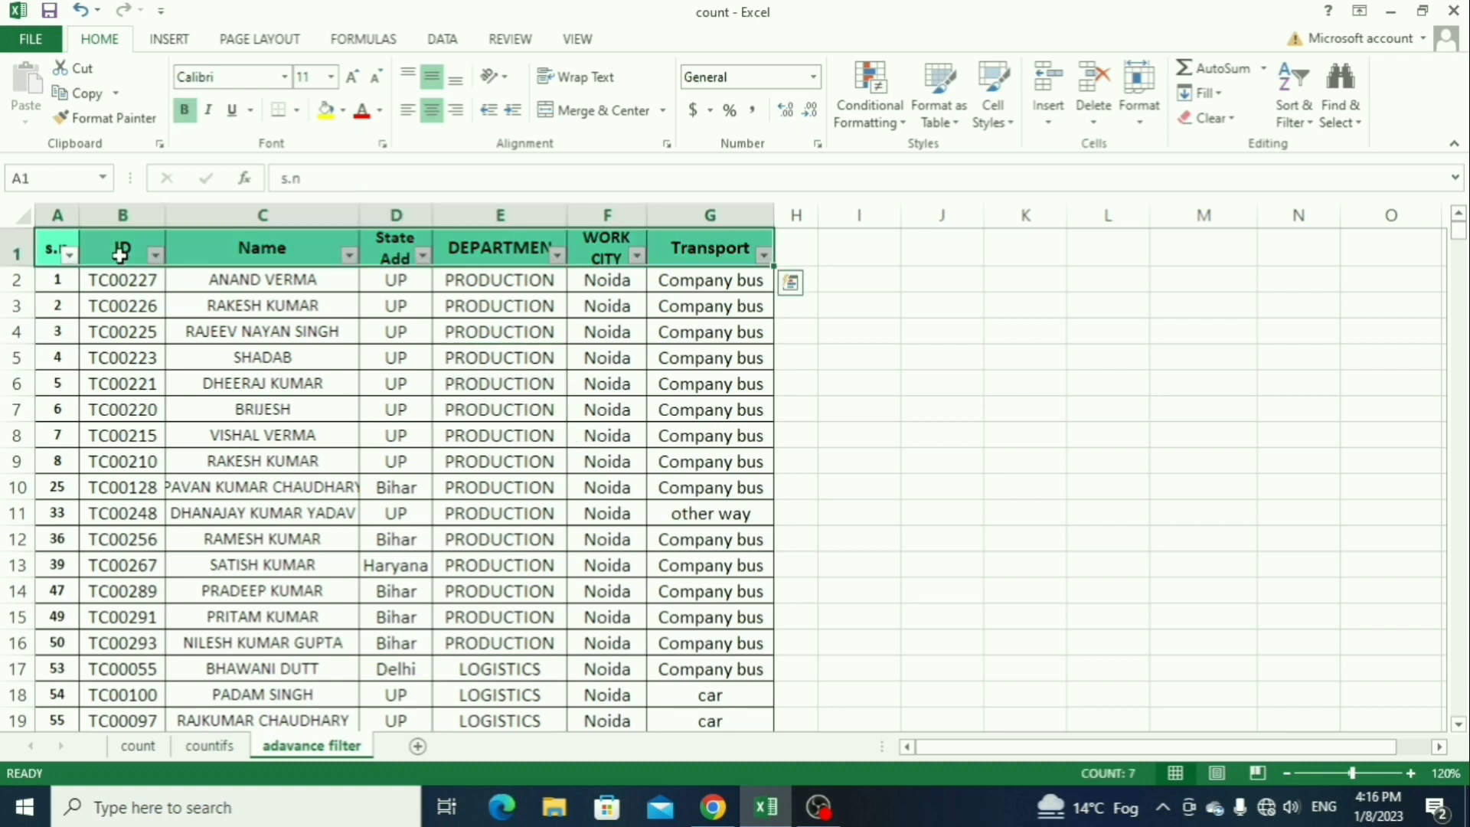
Step: Filter the Transport column to show only the car records
{"action": "left_click", "coordinate": [700, 247]}
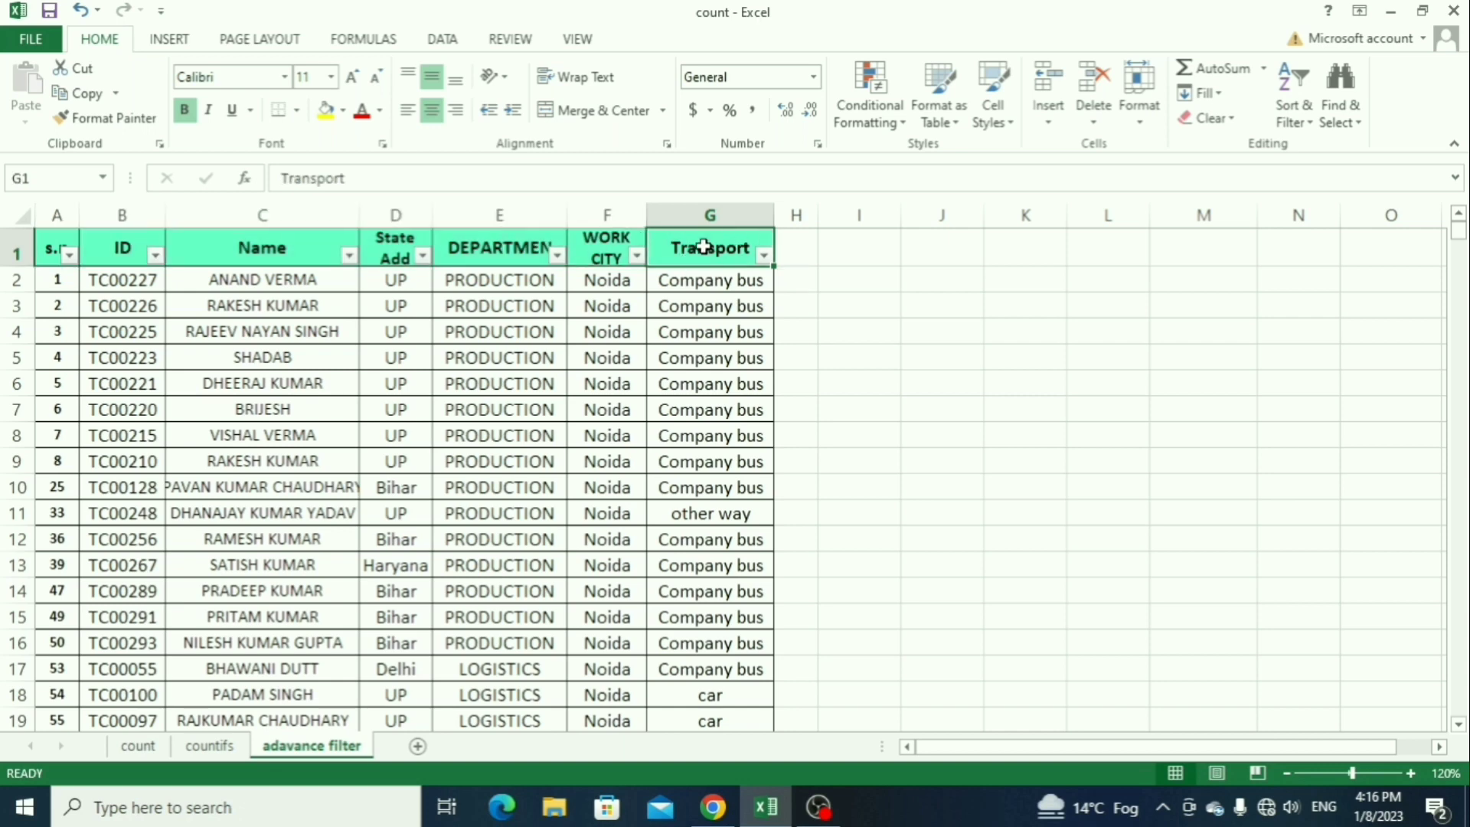
{"action": "key", "text": "alt+Down"}
{"action": "key", "text": "Down"}
{"action": "key", "text": "Down"}
{"action": "key", "text": "Down"}
{"action": "key", "text": "Down"}
{"action": "key", "text": "Down"}
{"action": "key", "text": "Down"}
{"action": "key", "text": "Down"}
{"action": "key", "text": "Down"}
{"action": "key", "text": "space"}
{"action": "key", "text": "Down"}
{"action": "key", "text": "space"}
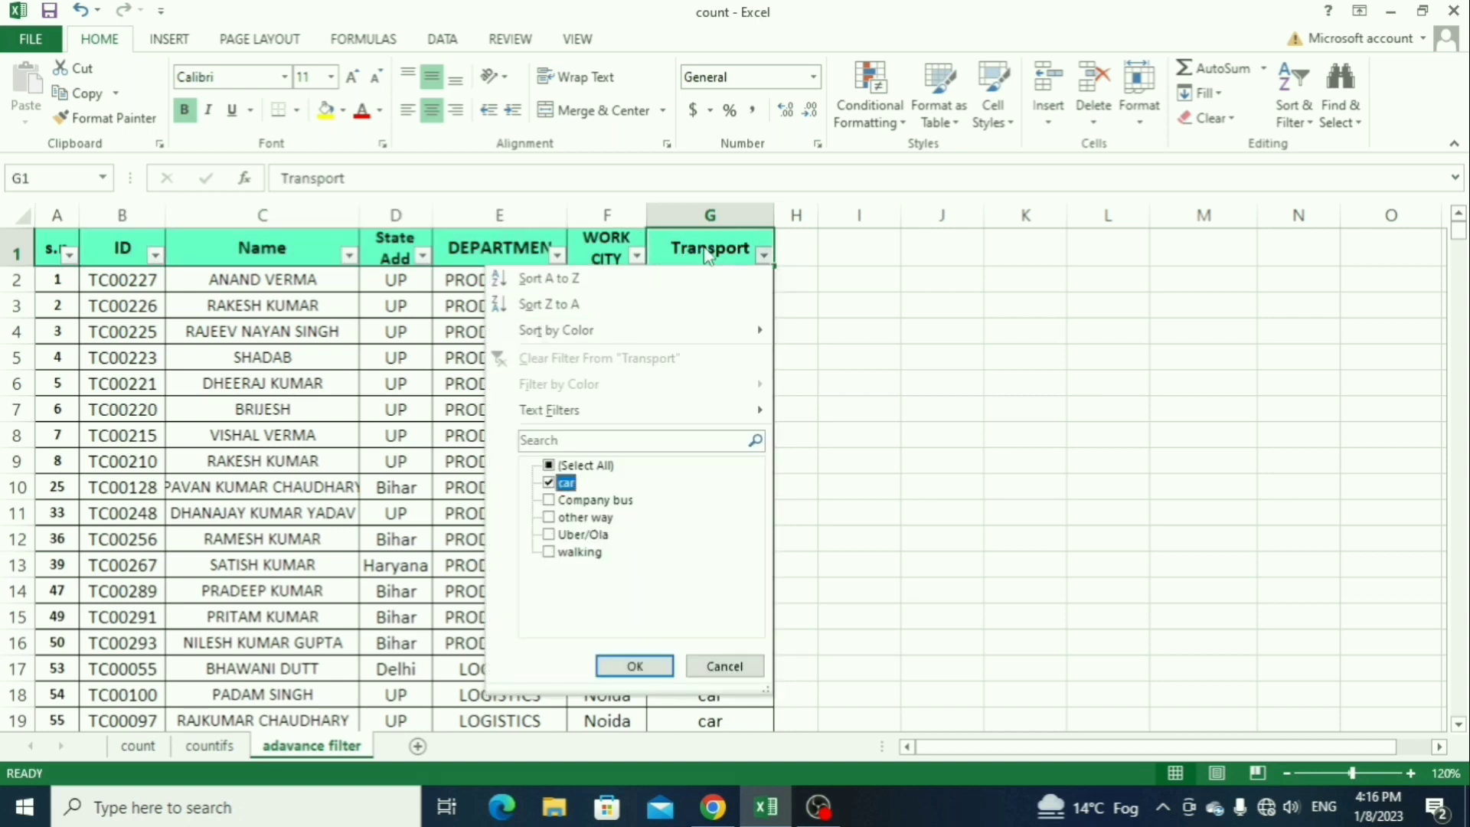
{"action": "key", "text": "Return"}
Step: Filter the Department column to show only the PRODUCTION records
{"action": "key", "text": "Left"}
{"action": "key", "text": "Left"}
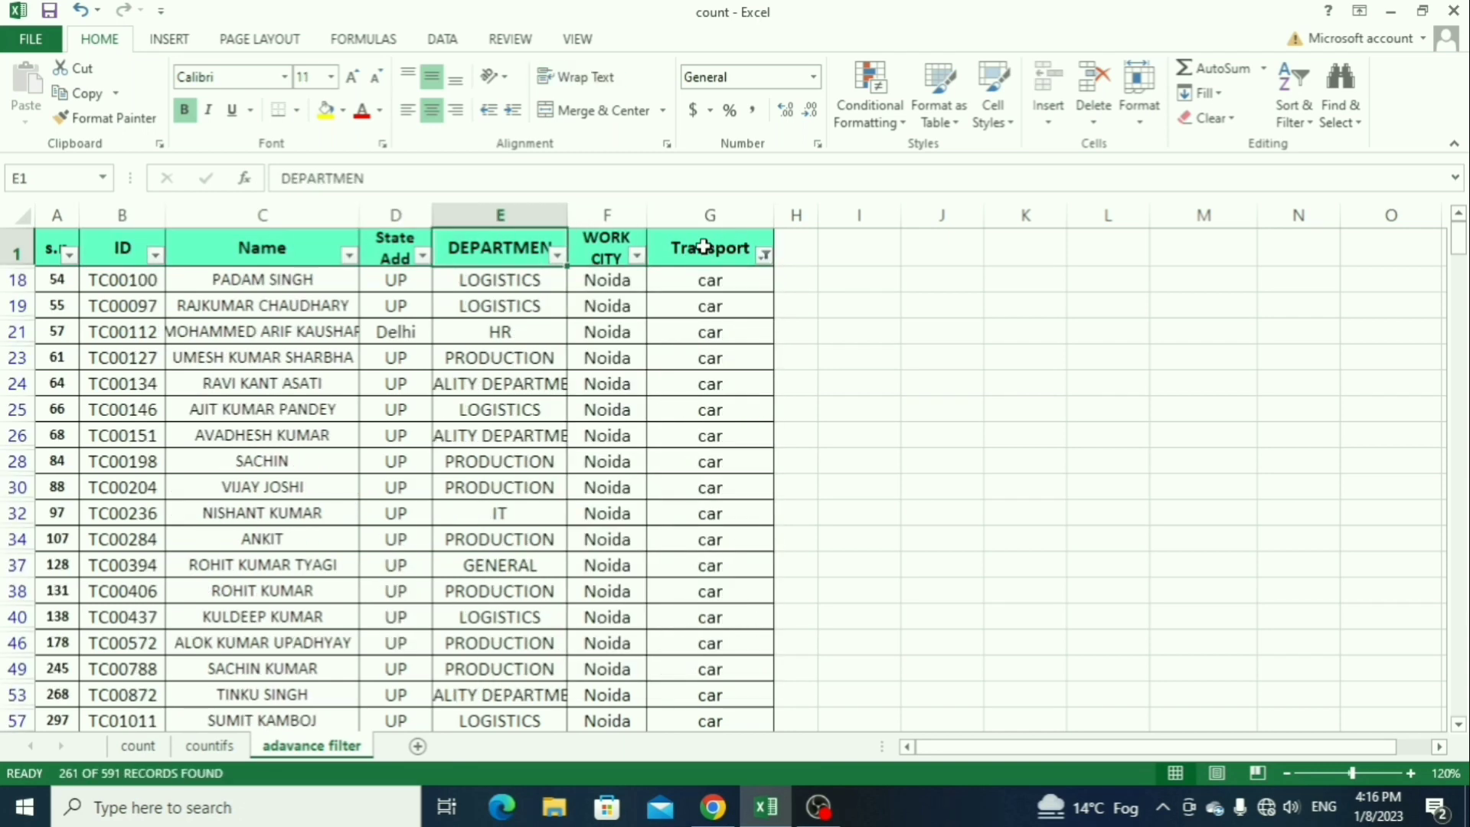
{"action": "key", "text": "alt+Down"}
{"action": "key", "text": "Down"}
{"action": "key", "text": "Down"}
{"action": "key", "text": "Down"}
{"action": "key", "text": "Down"}
{"action": "key", "text": "Down"}
{"action": "key", "text": "Down"}
{"action": "key", "text": "Down"}
{"action": "key", "text": "Down"}
{"action": "key", "text": "space"}
{"action": "key", "text": "Down"}
{"action": "key", "text": "Down"}
{"action": "key", "text": "Down"}
{"action": "key", "text": "Down"}
{"action": "key", "text": "Down"}
{"action": "key", "text": "Down"}
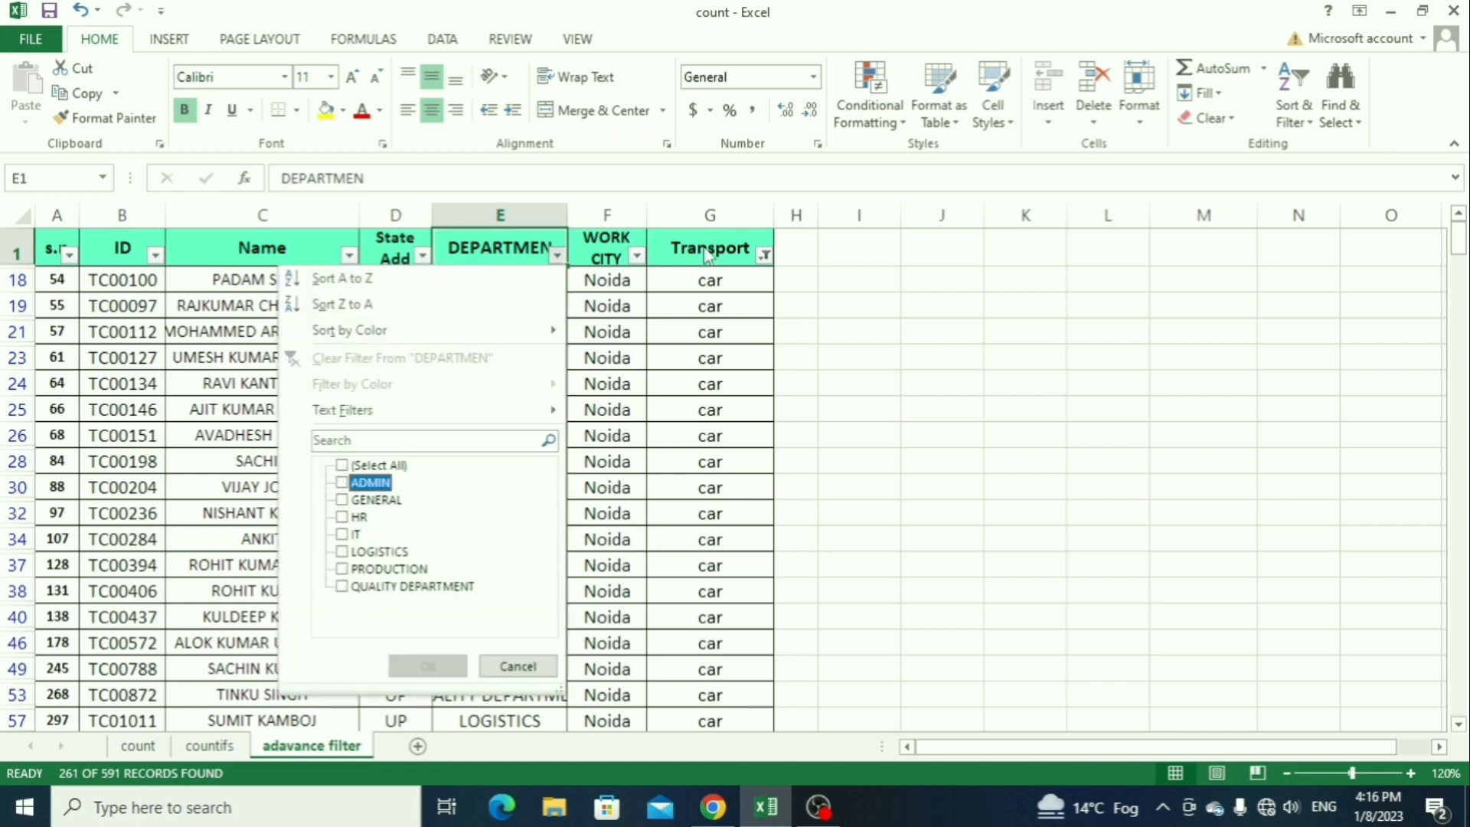
{"action": "key", "text": "space"}
{"action": "key", "text": "Return"}
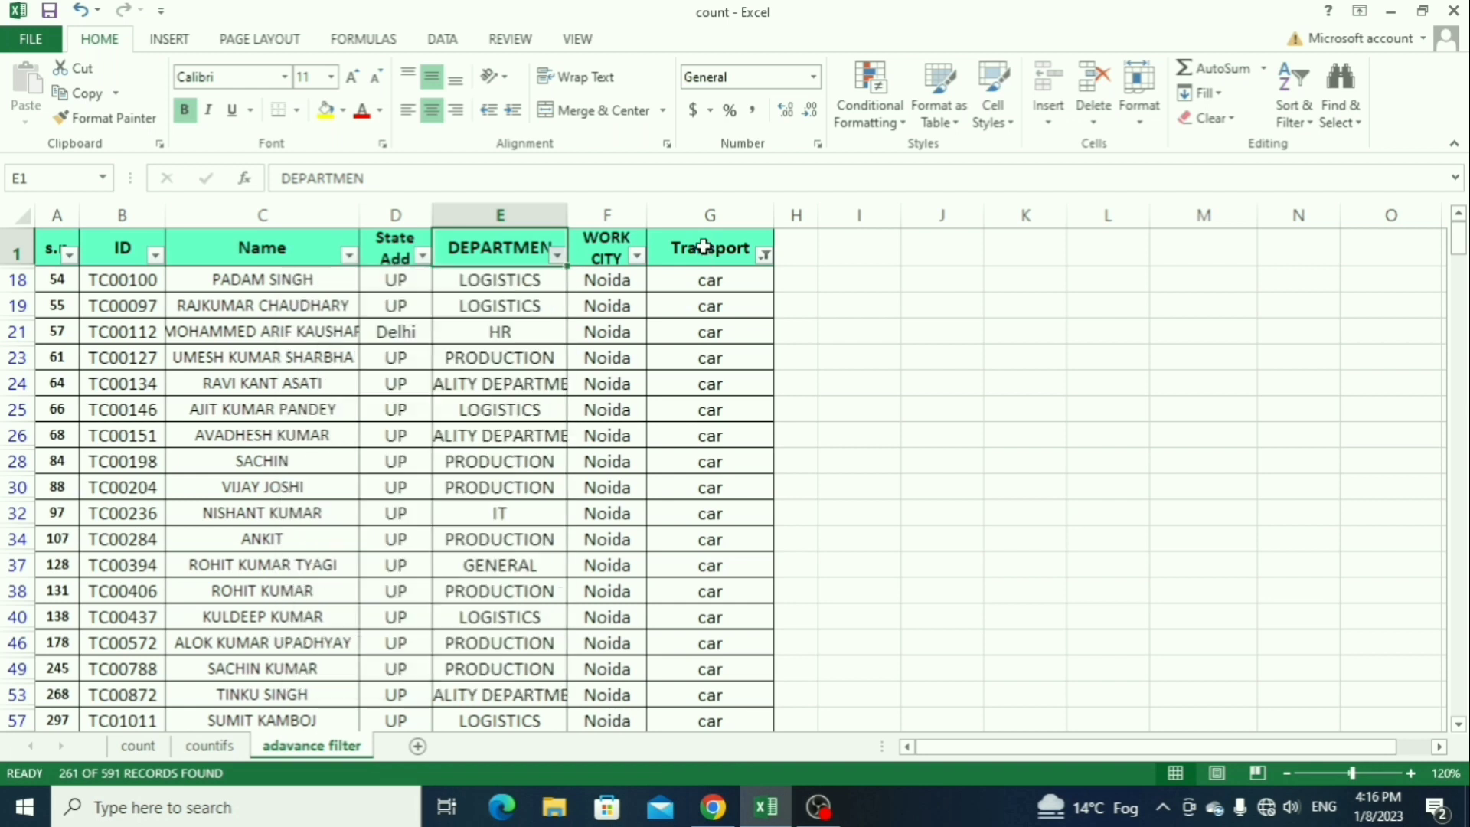
Step: Filter the State Add column to show only the UP records
{"action": "key", "text": "Left"}
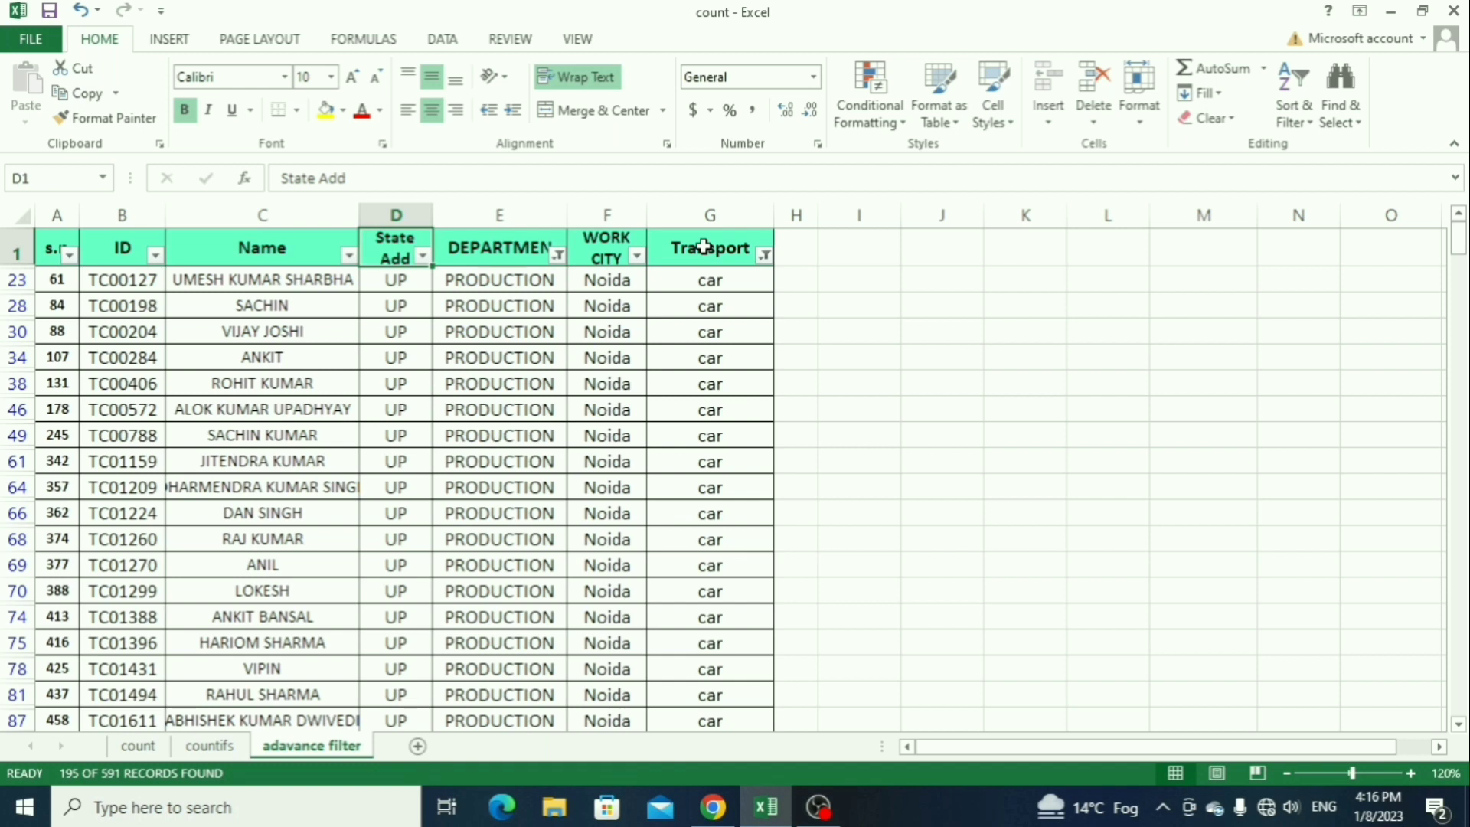
{"action": "key", "text": "alt+Down"}
{"action": "key", "text": "Down"}
{"action": "key", "text": "Down"}
{"action": "key", "text": "Down"}
{"action": "key", "text": "Down"}
{"action": "key", "text": "Down"}
{"action": "key", "text": "Down"}
{"action": "key", "text": "Down"}
{"action": "key", "text": "Down"}
{"action": "key", "text": "space"}
{"action": "key", "text": "Down"}
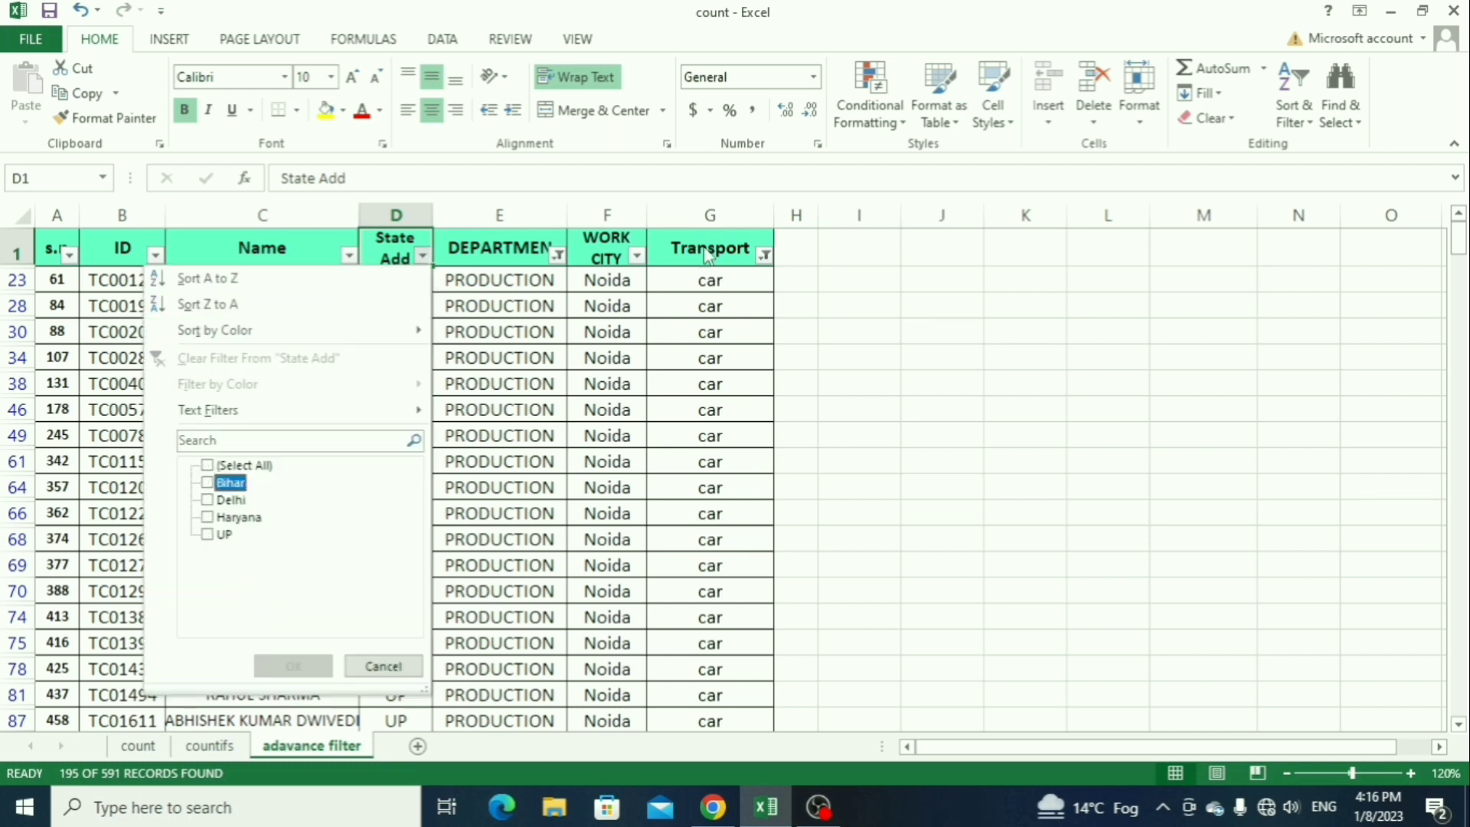
{"action": "key", "text": "Down"}
{"action": "key", "text": "Down"}
{"action": "key", "text": "Down"}
{"action": "key", "text": "space"}
{"action": "key", "text": "Return"}
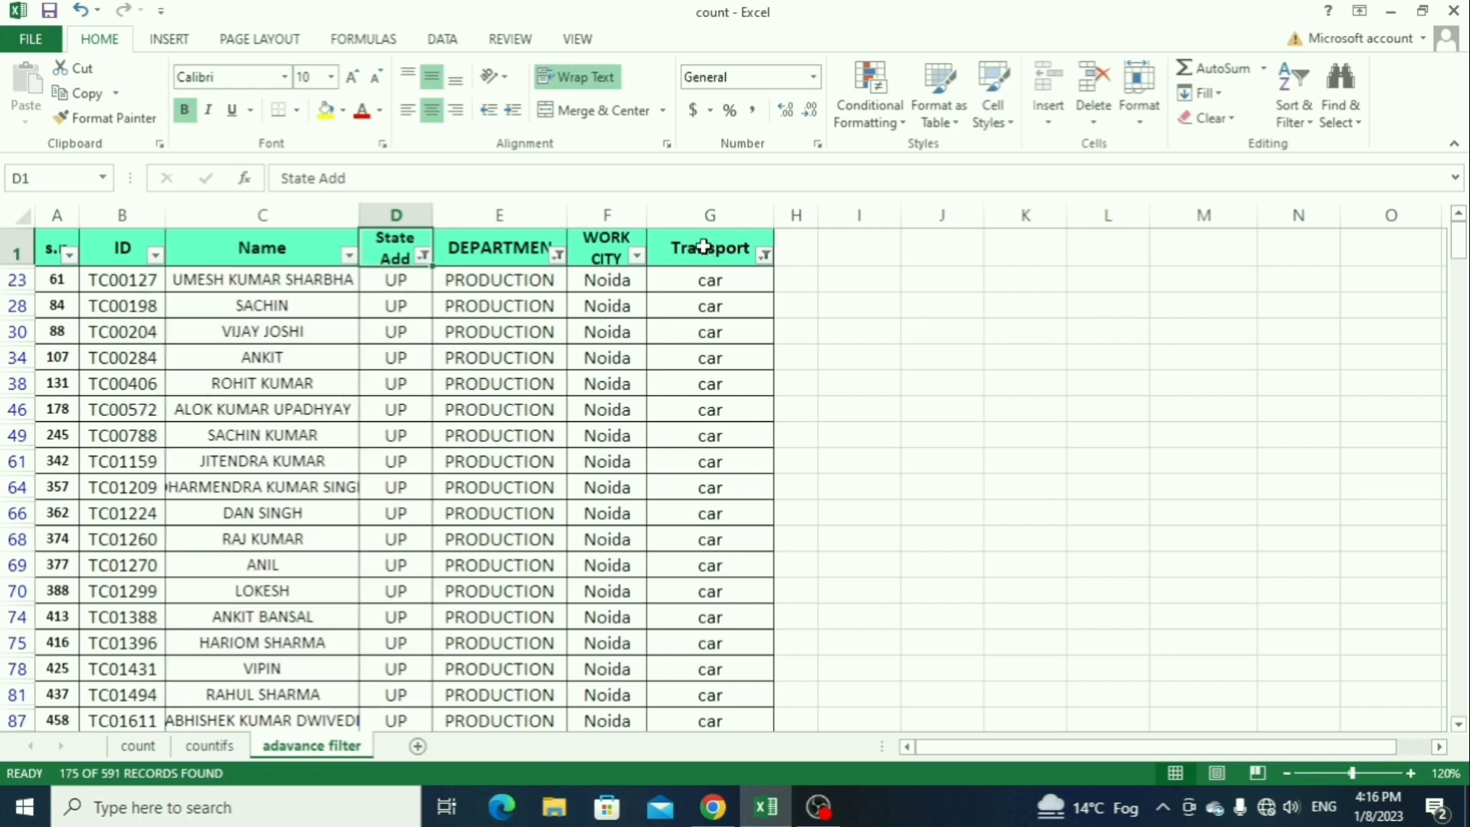
Step: Check the number of filtered records using the ID column, and return to its header
{"action": "key", "text": "Down"}
{"action": "key", "text": "Left"}
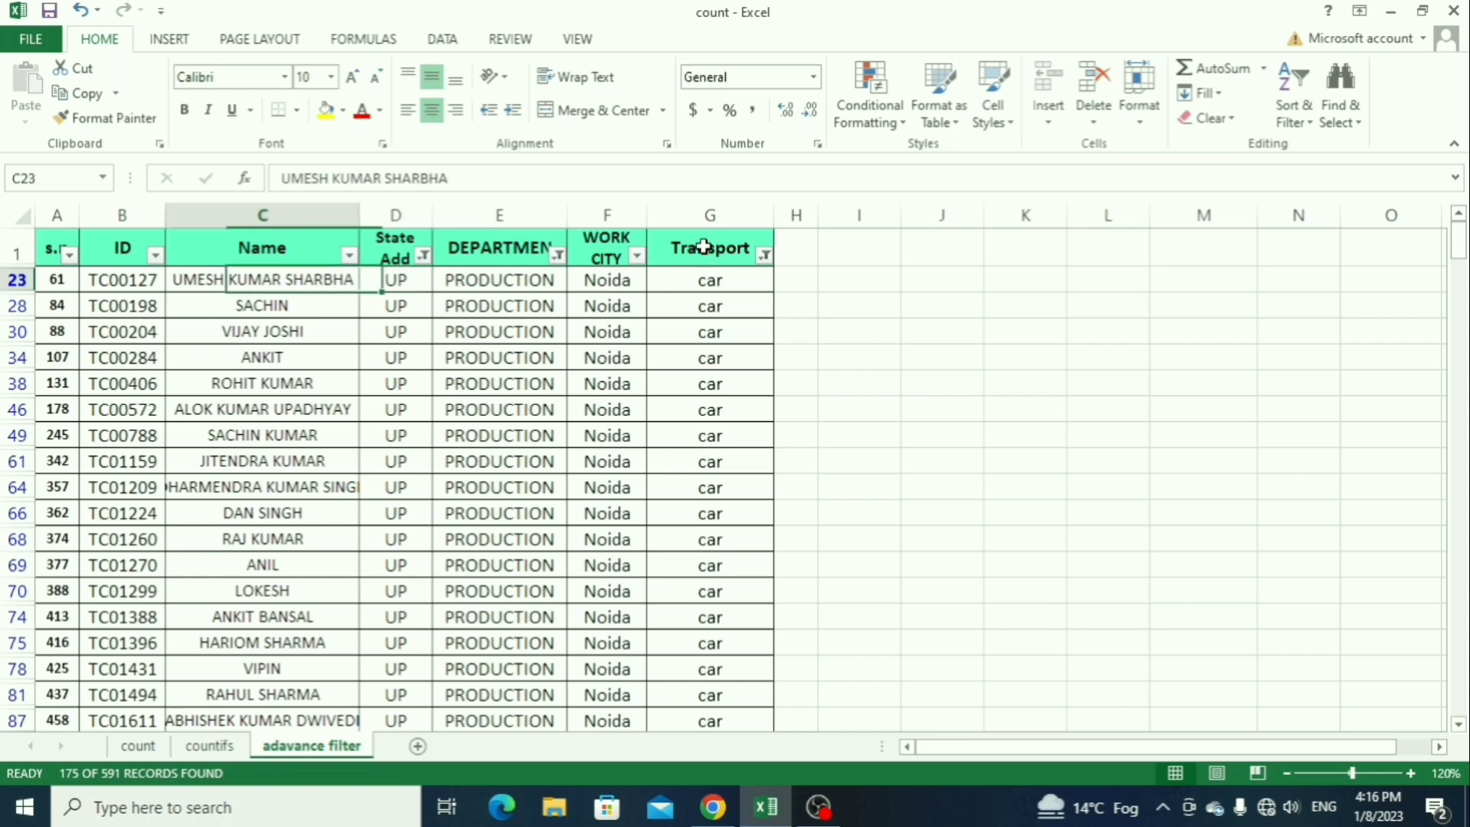
{"action": "key", "text": "Left"}
{"action": "key", "text": "ctrl+shift+Down"}
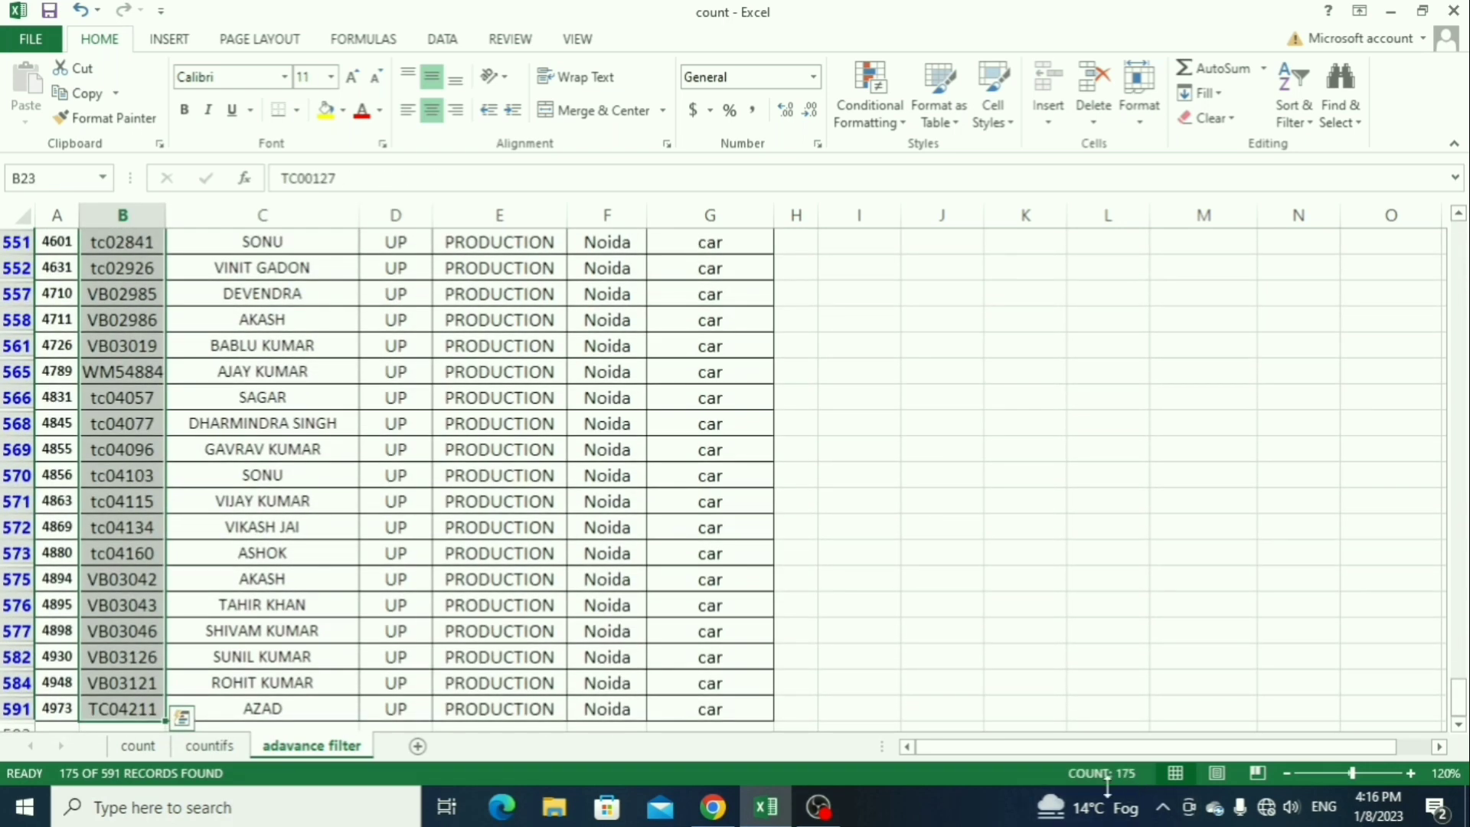
{"action": "scroll", "coordinate": [337, 541], "scroll_direction": "up", "scroll_amount": 6}
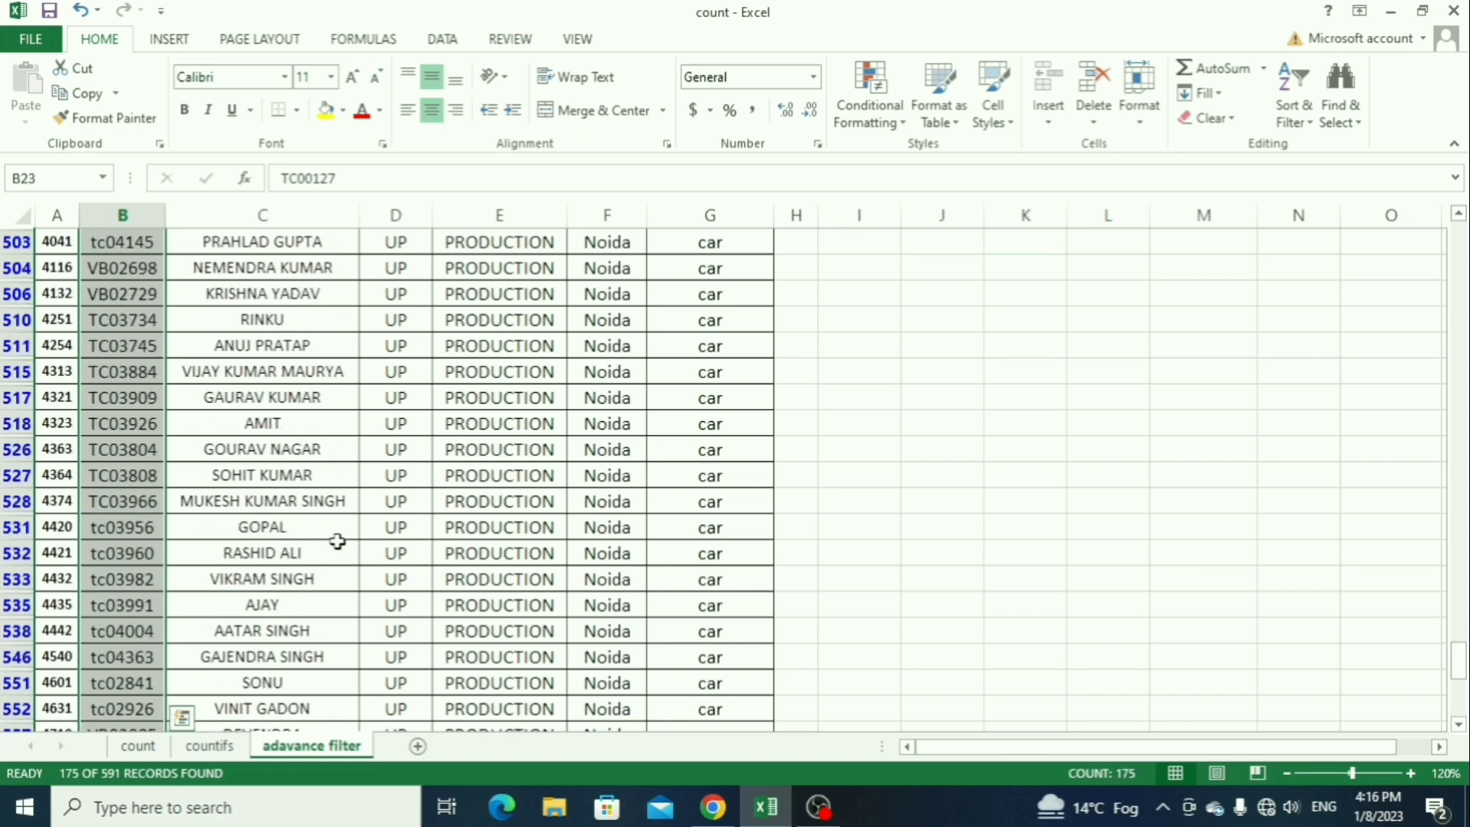
{"action": "key", "text": "ctrl+Up"}
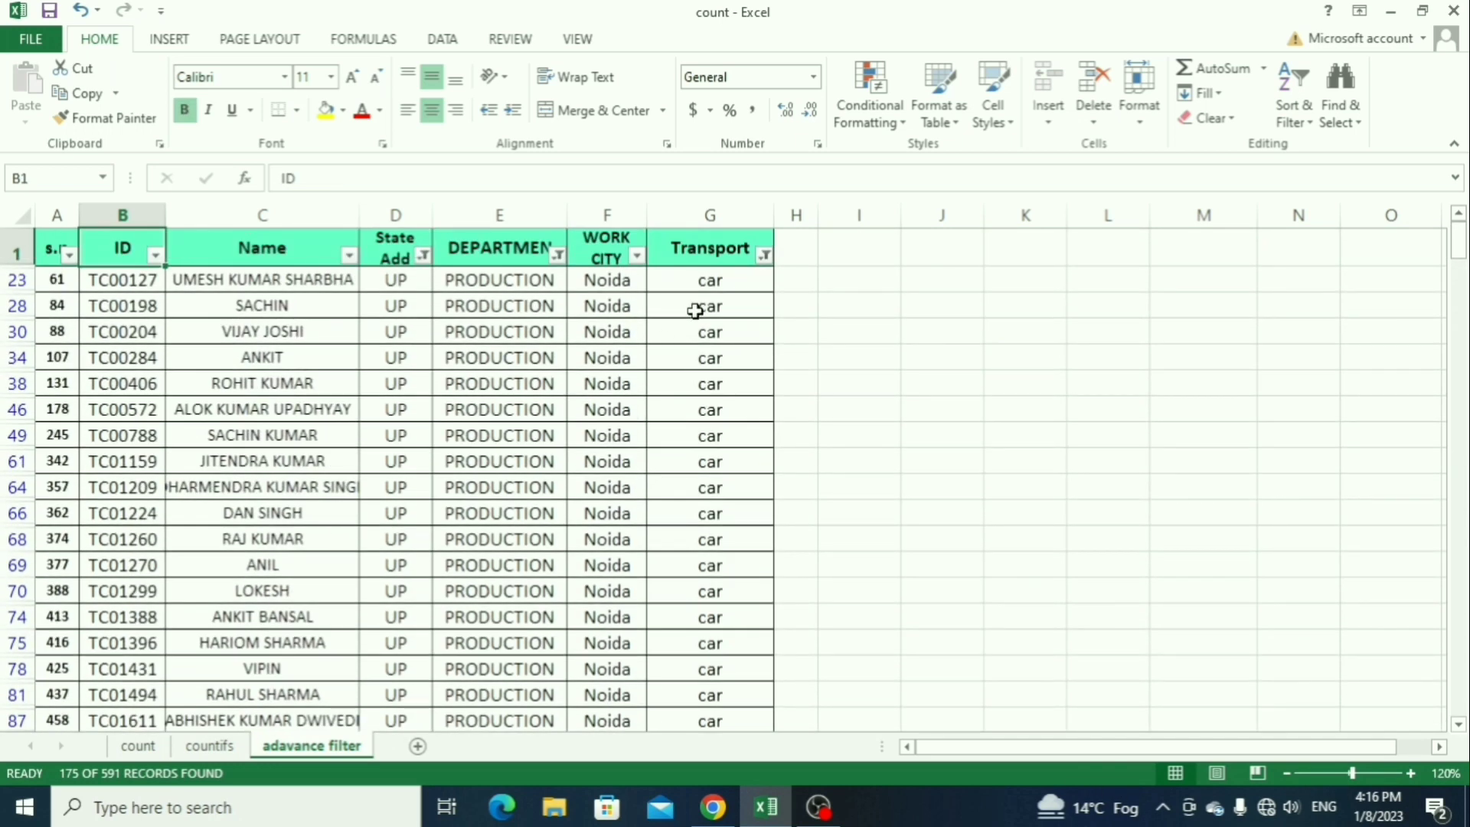
Step: Review the filtered Department and State Add values, and remove all filters from the table
{"action": "left_click_drag", "start_coordinate": [479, 302], "coordinate": [499, 521]}
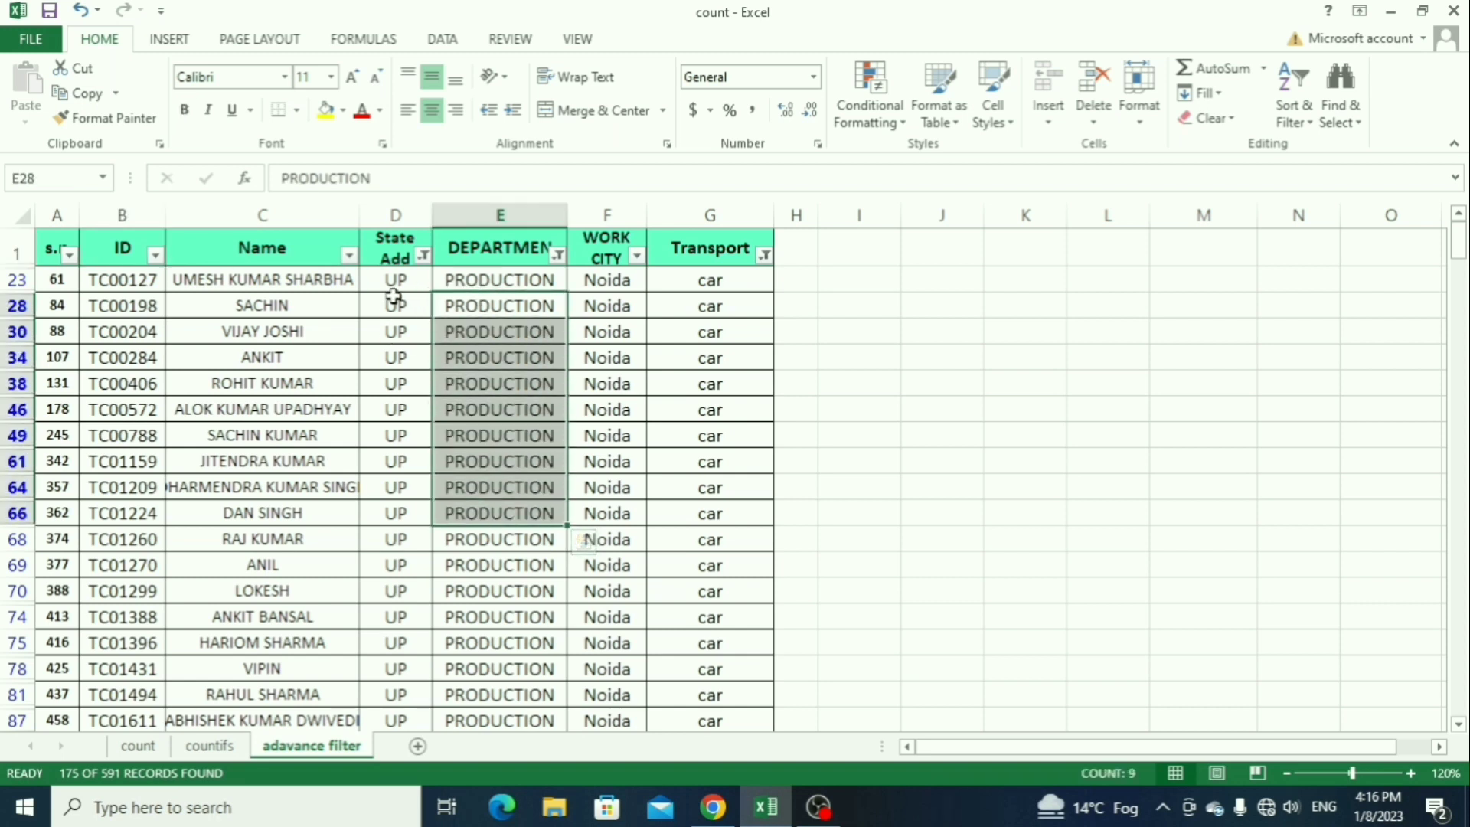
{"action": "left_click_drag", "start_coordinate": [393, 304], "coordinate": [395, 468]}
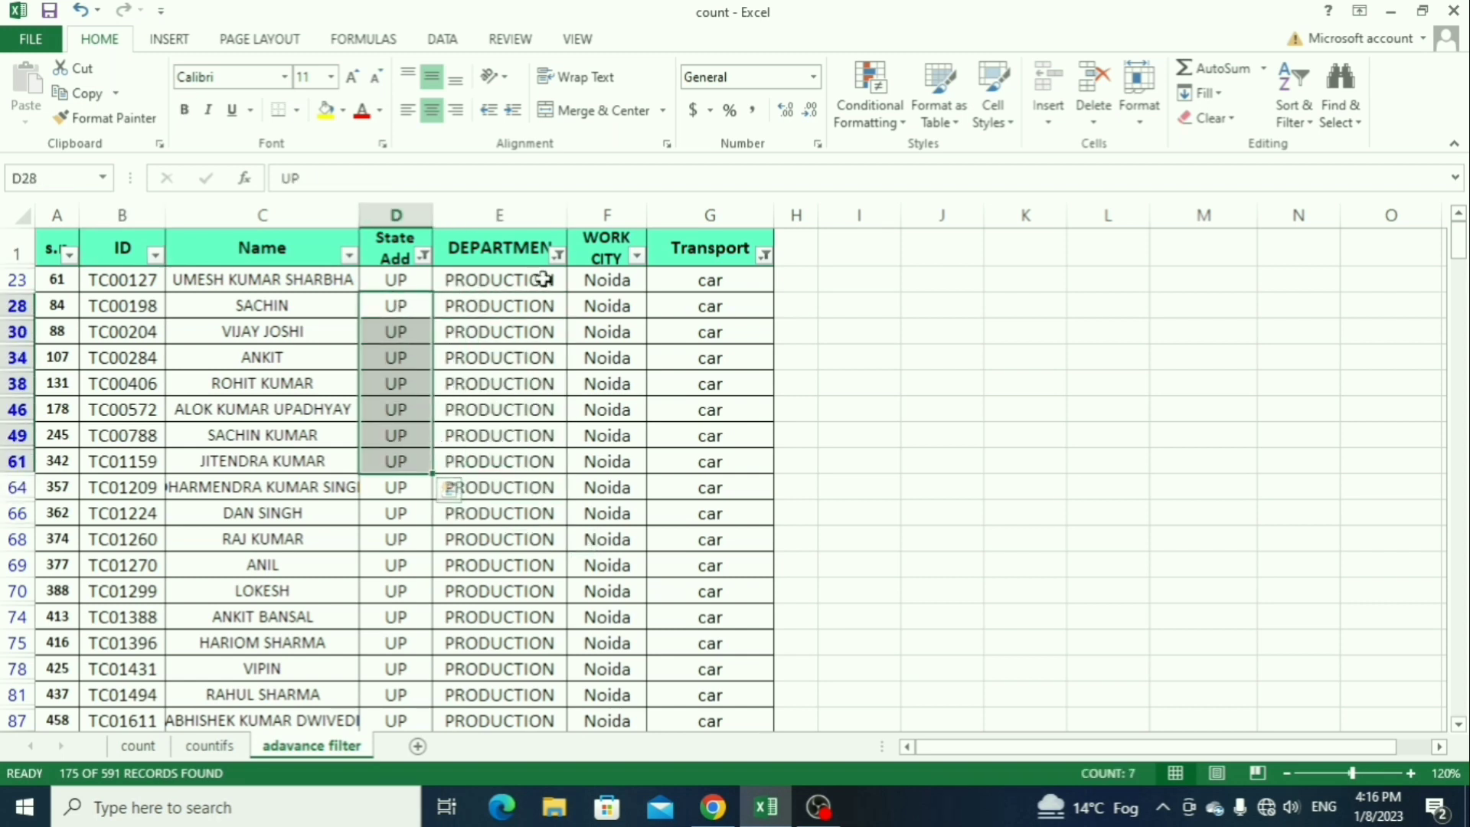
{"action": "left_click", "coordinate": [517, 242]}
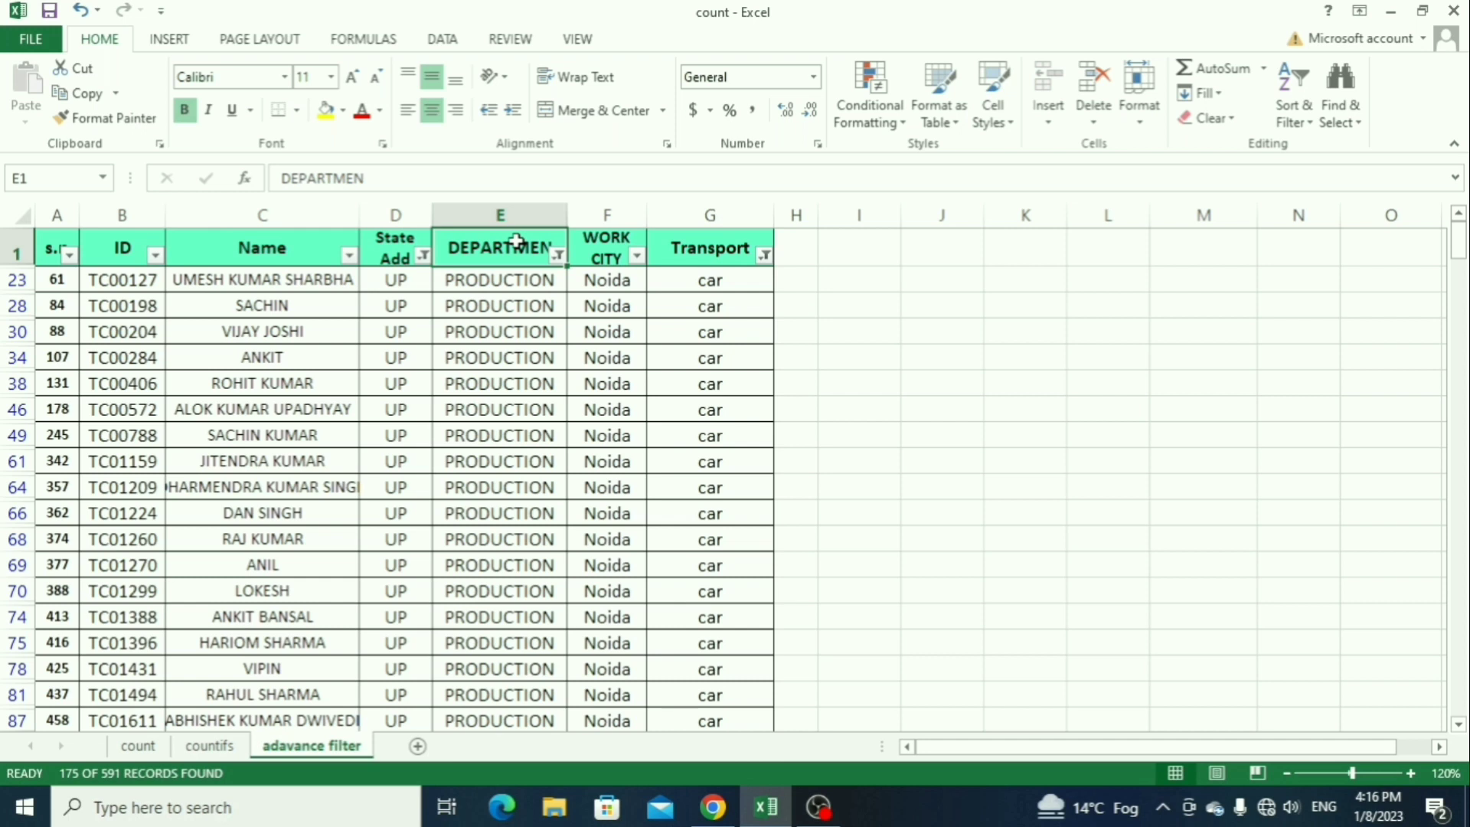
{"action": "key", "text": "ctrl+shift+l"}
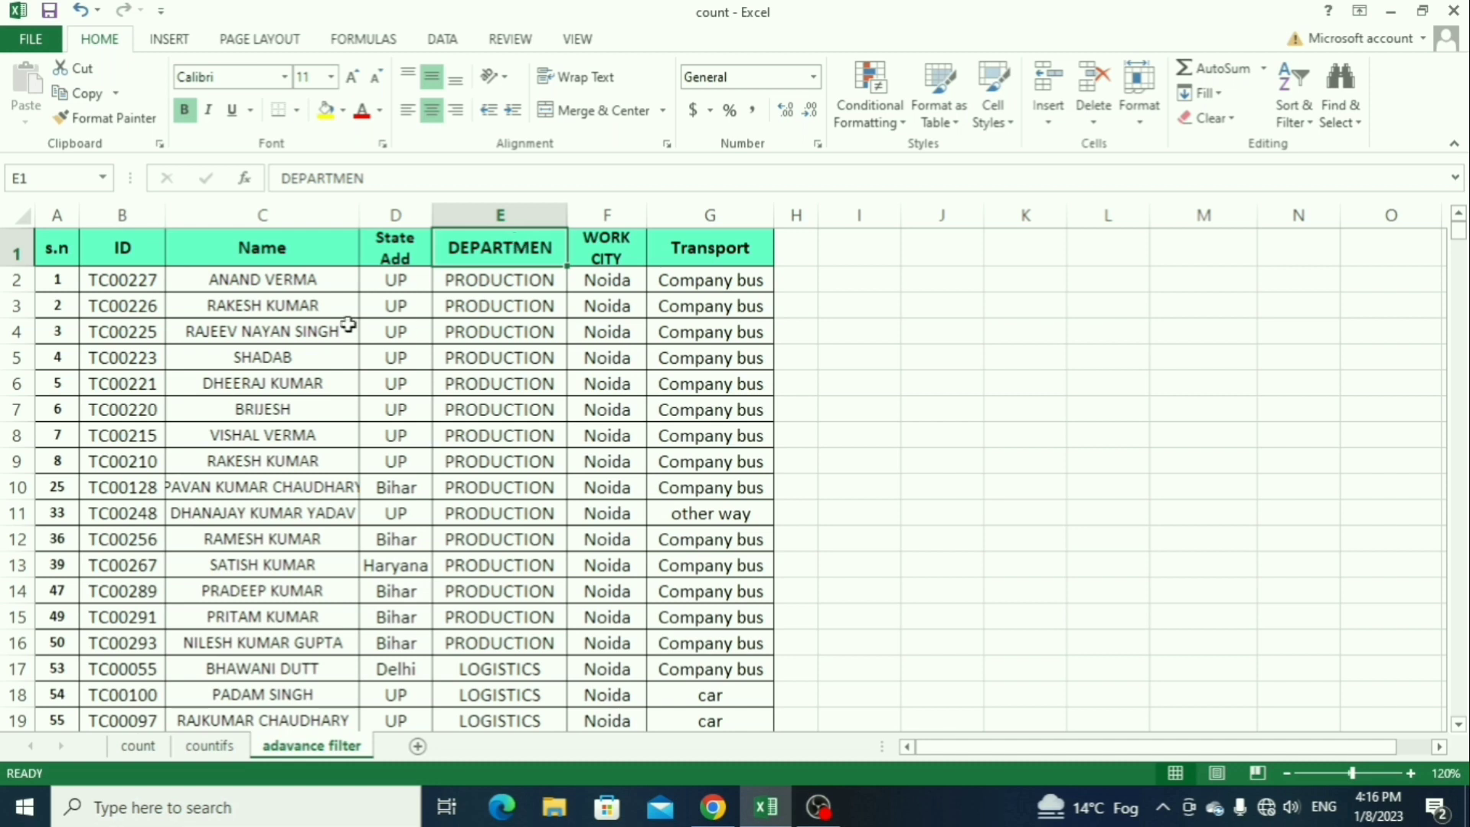
{"action": "left_click_drag", "start_coordinate": [253, 279], "coordinate": [297, 528]}
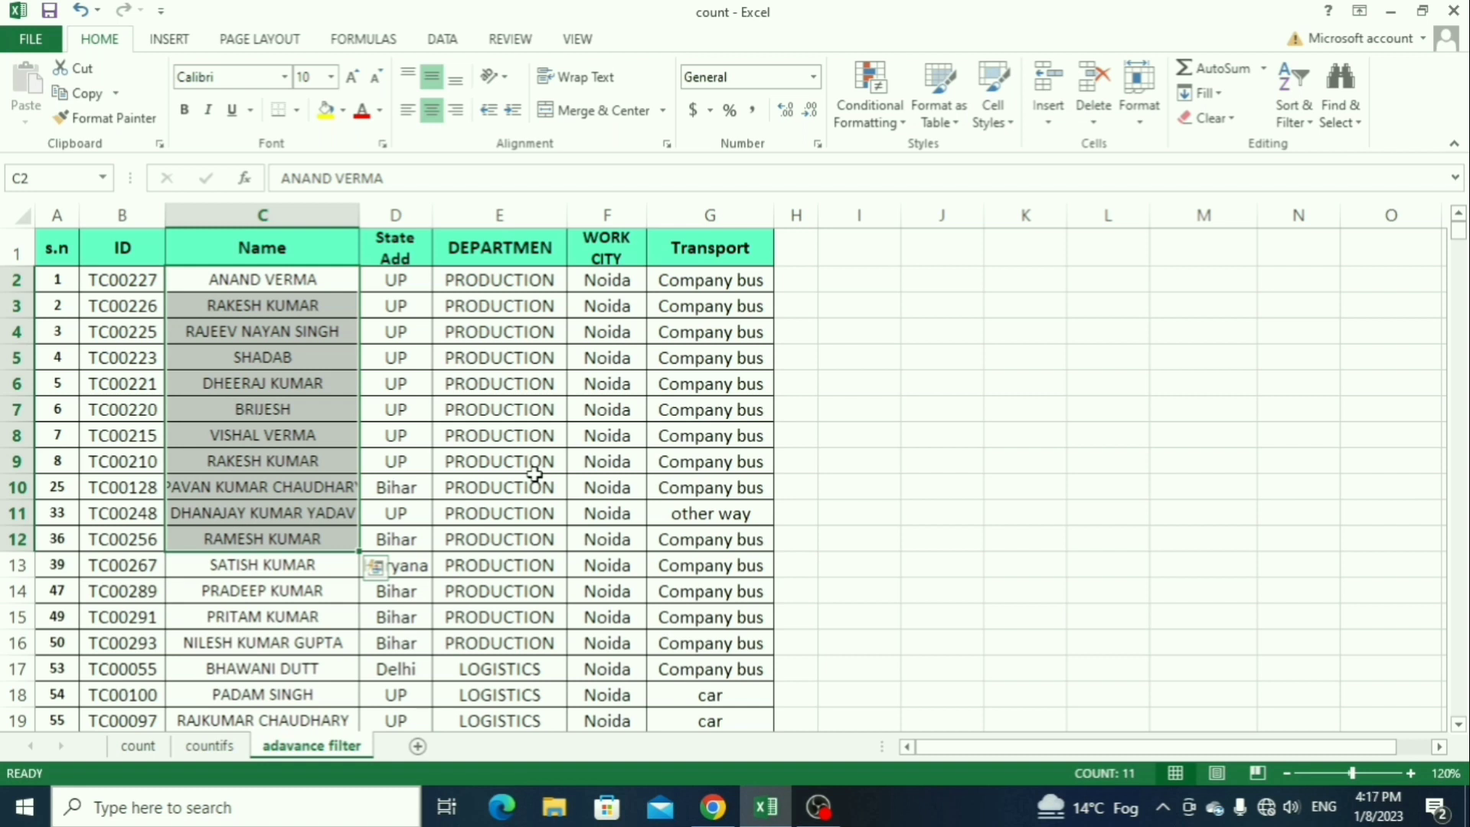
{"action": "left_click", "coordinate": [563, 465]}
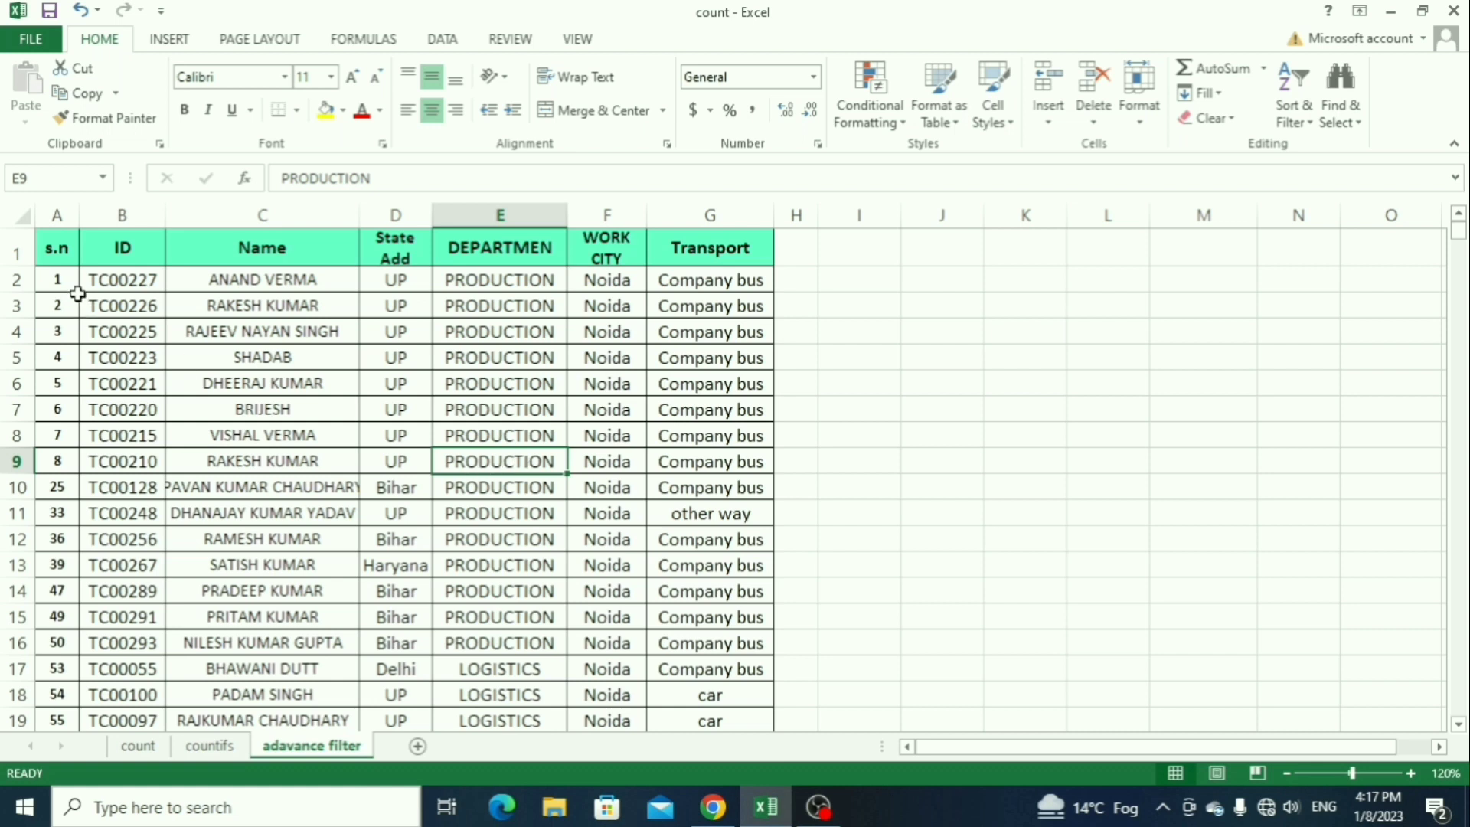
Step: Copy the table's header row A1:G1 and paste it starting at cell I1
{"action": "left_click", "coordinate": [54, 255]}
{"action": "key", "text": "ctrl+shift+Right"}
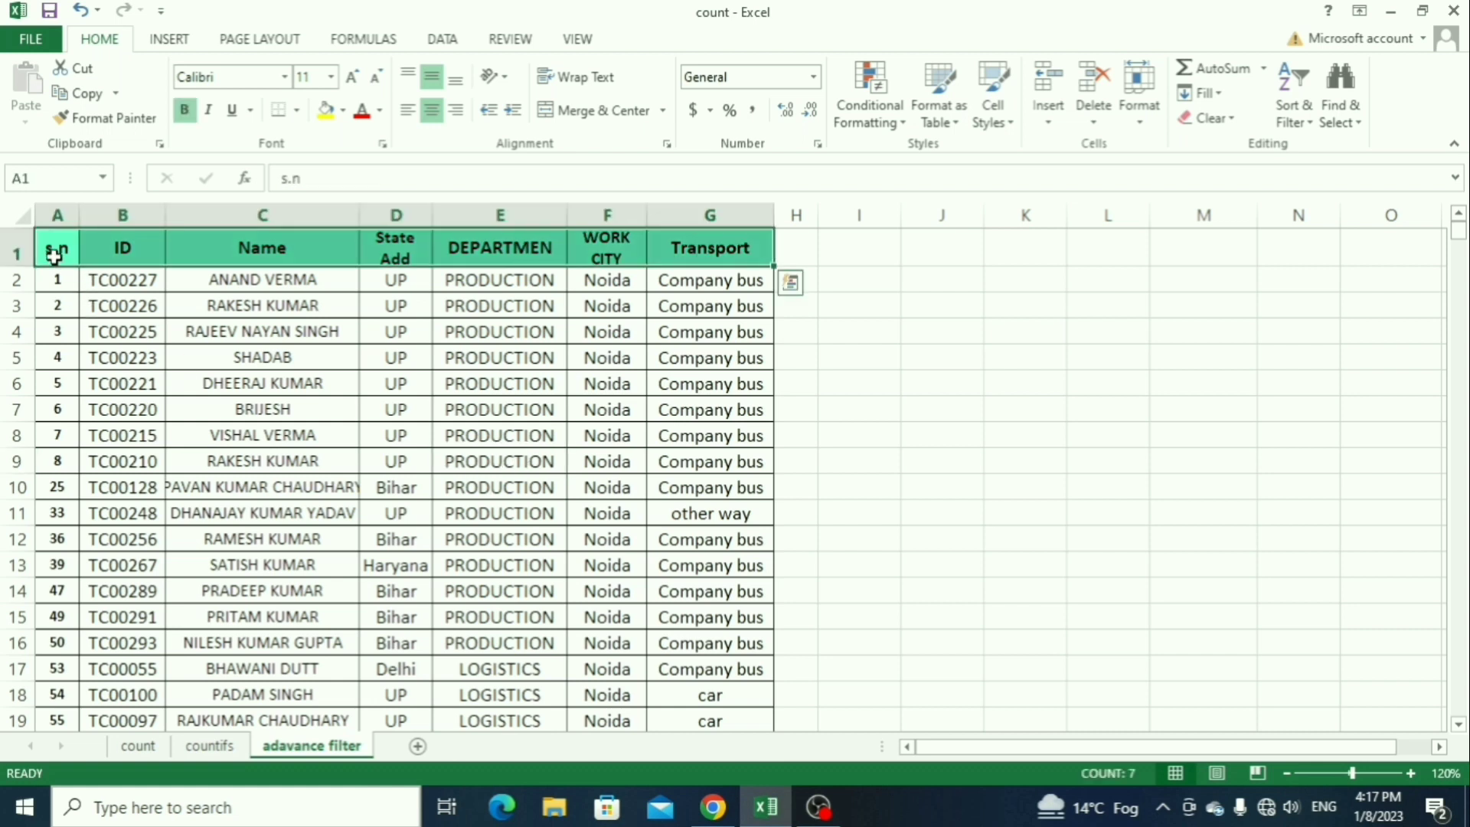
{"action": "key", "text": "ctrl+c"}
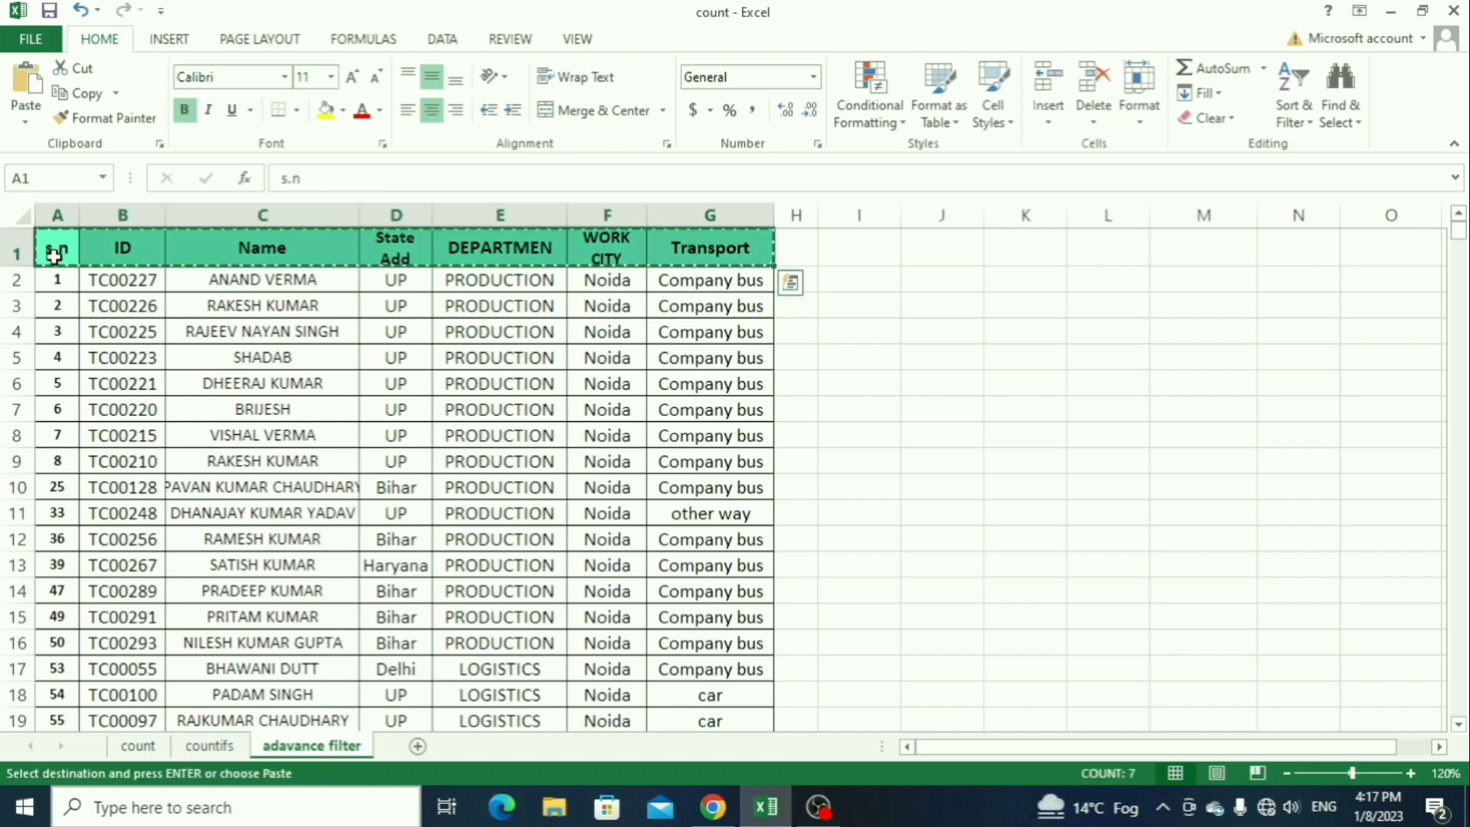
{"action": "left_click", "coordinate": [845, 247]}
{"action": "key", "text": "Return"}
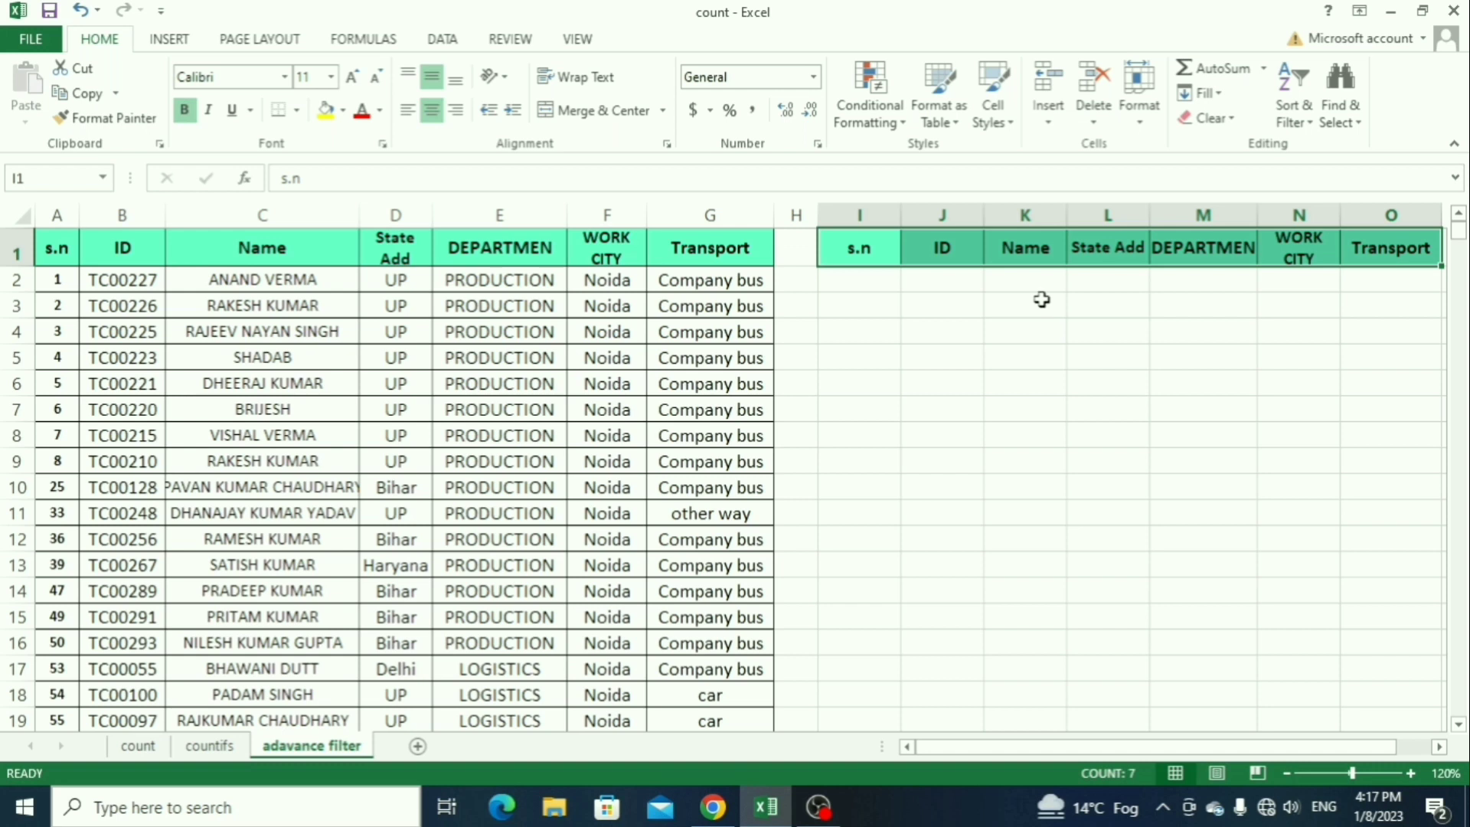
Step: Enter the criteria production under the copied DEPARTMEN header in M2 and car under Transport in O2
{"action": "left_click", "coordinate": [1185, 281]}
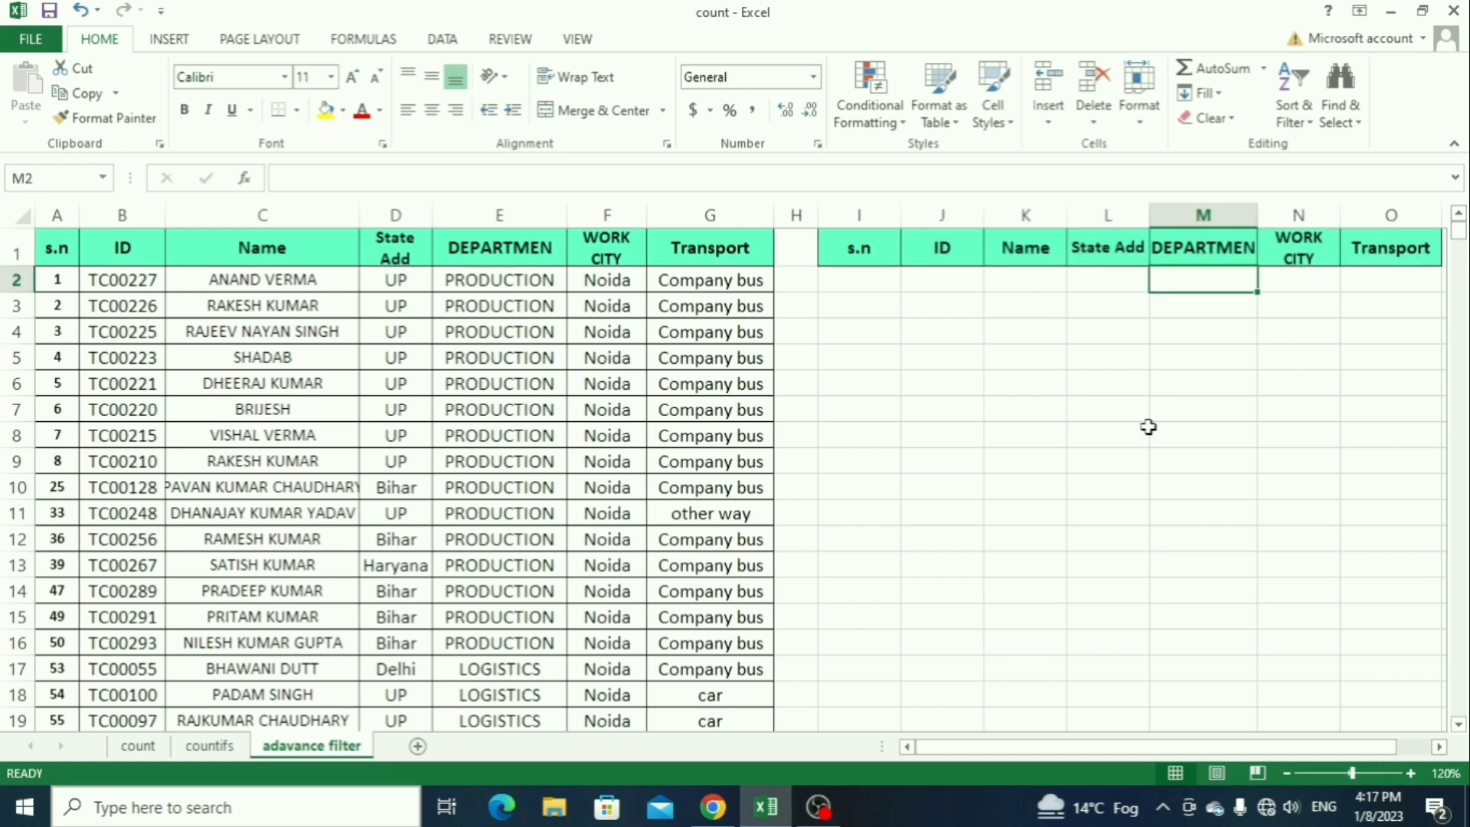
{"action": "type", "text": "production"}
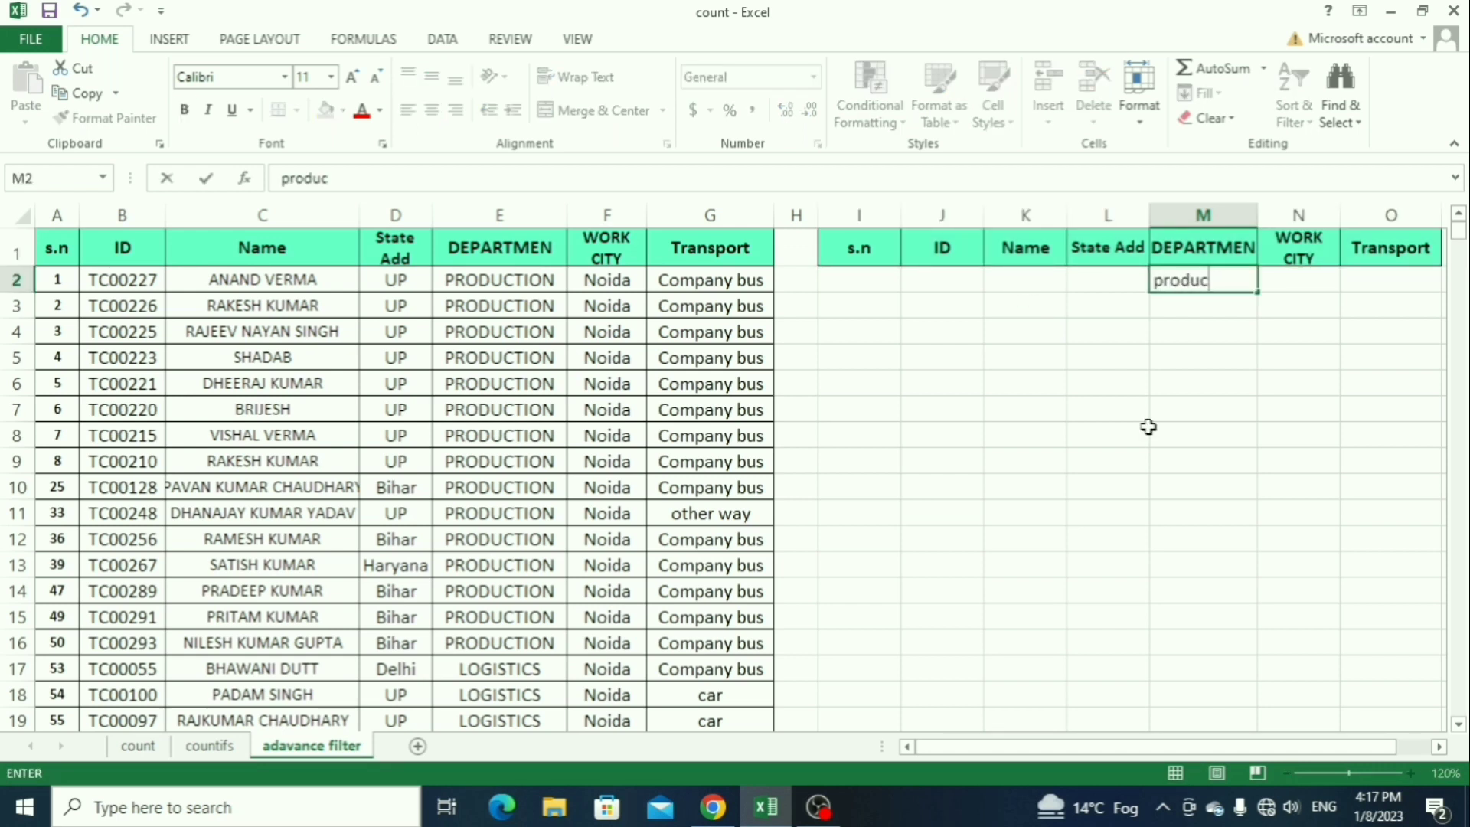
{"action": "key", "text": "ctrl+Return"}
{"action": "key", "text": "Tab"}
{"action": "key", "text": "Tab"}
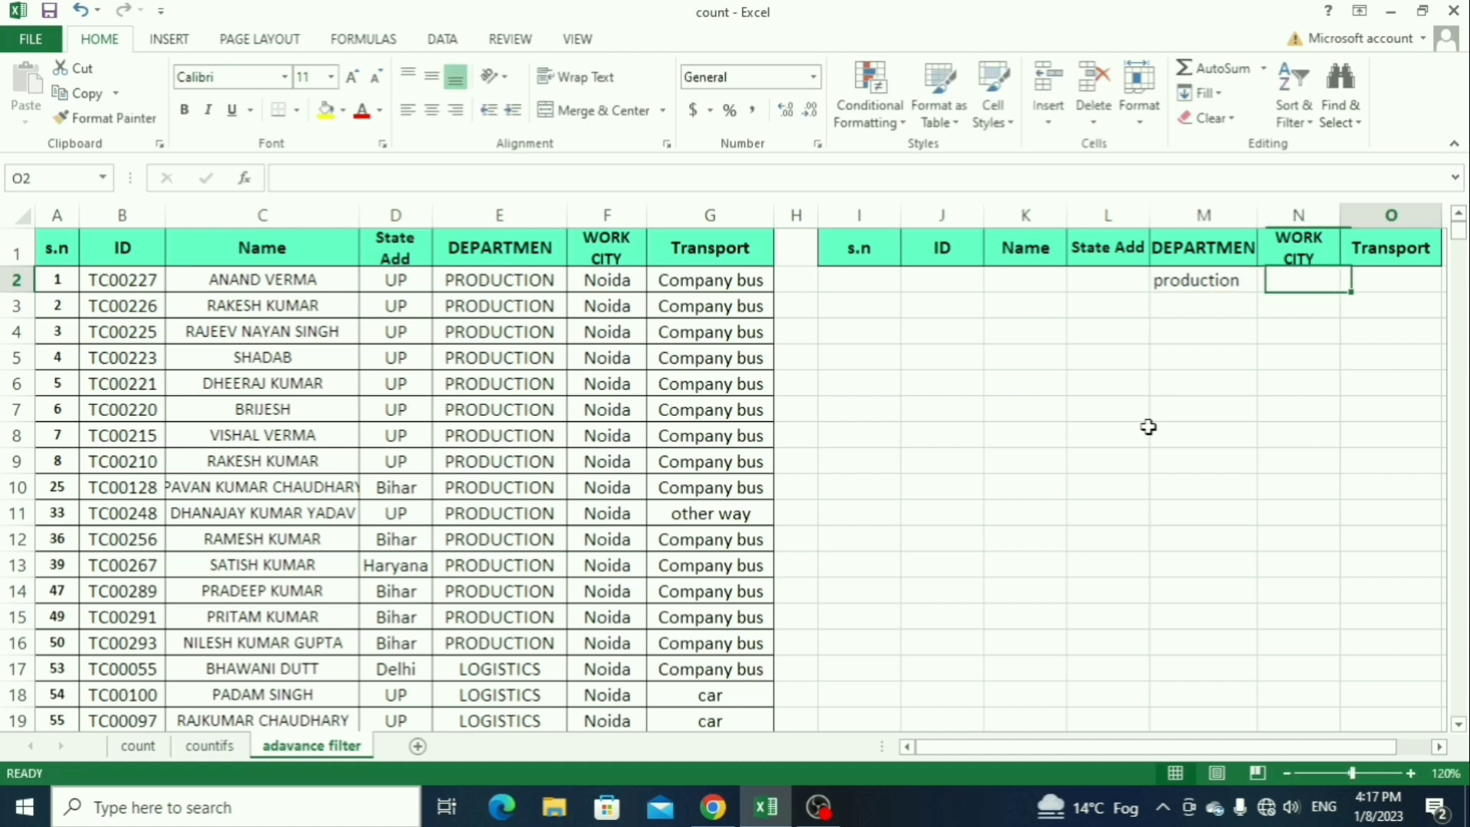
{"action": "type", "text": "car"}
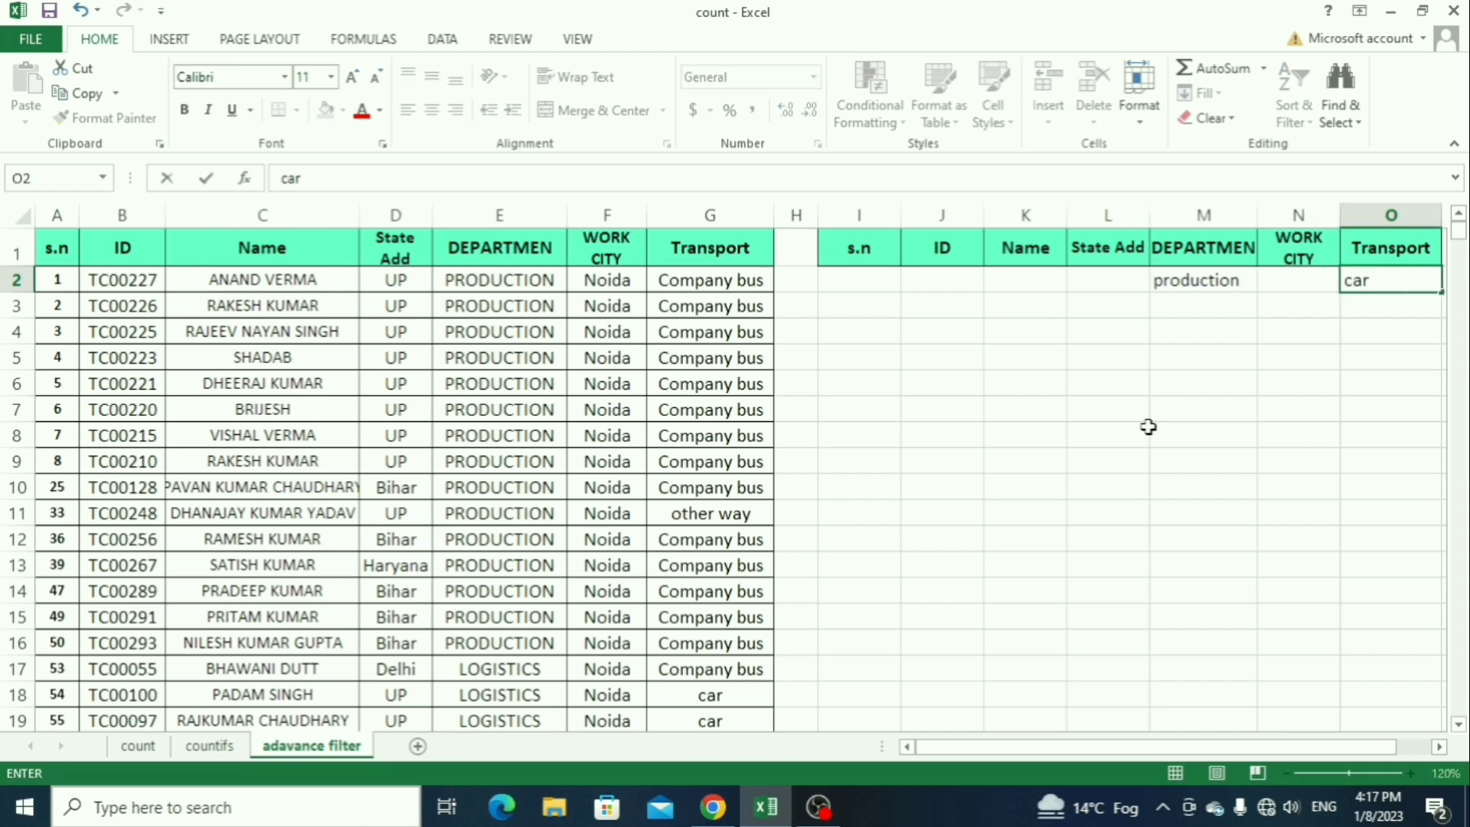
{"action": "key", "text": "Return"}
Step: Add bihar as the State Add criterion in cell L2
{"action": "key", "text": "Left"}
{"action": "key", "text": "Up"}
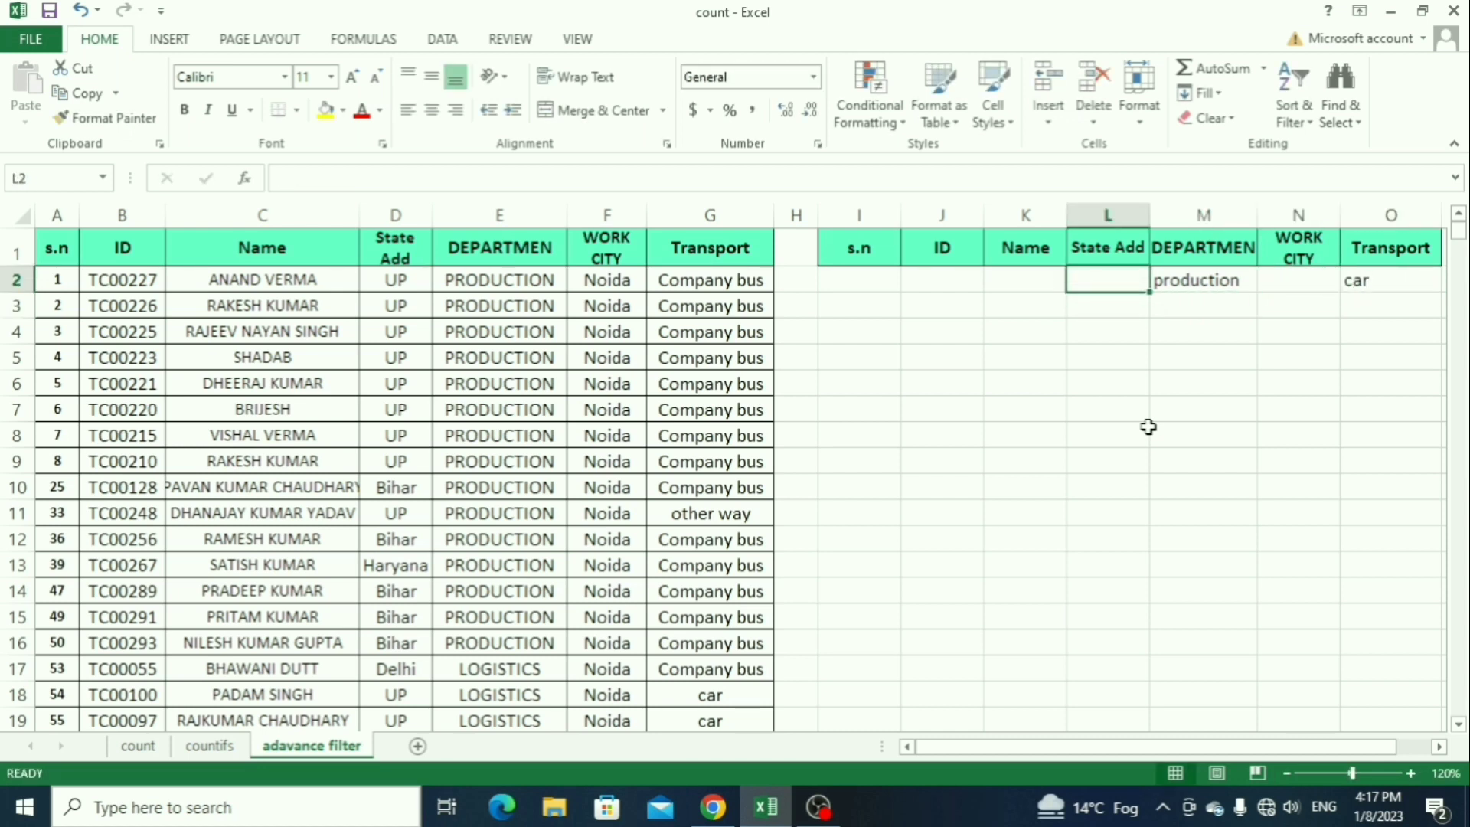
{"action": "type", "text": "biha"}
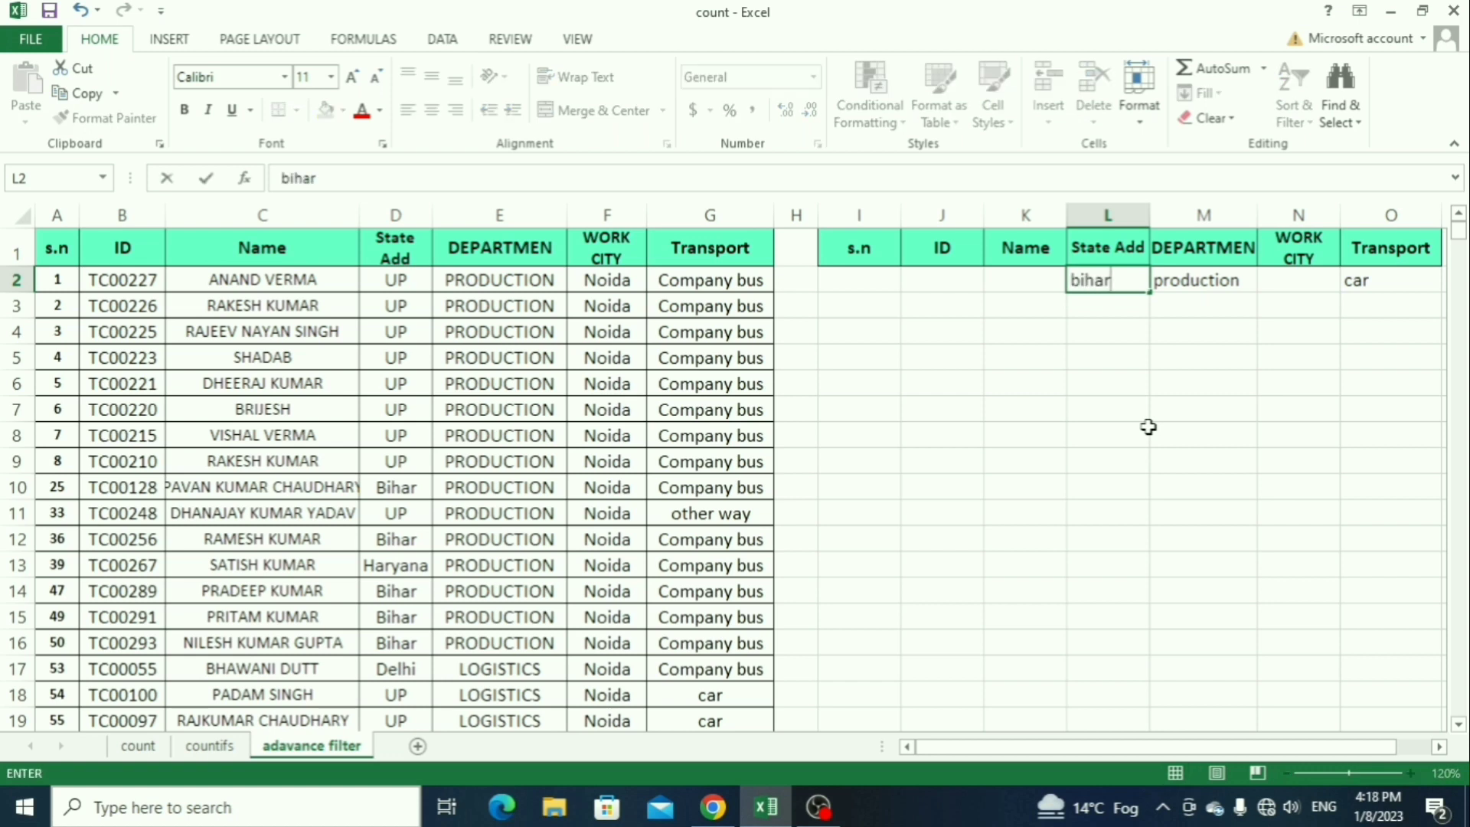
{"action": "type", "text": "r"}
{"action": "key", "text": "Return"}
{"action": "key", "text": "Left"}
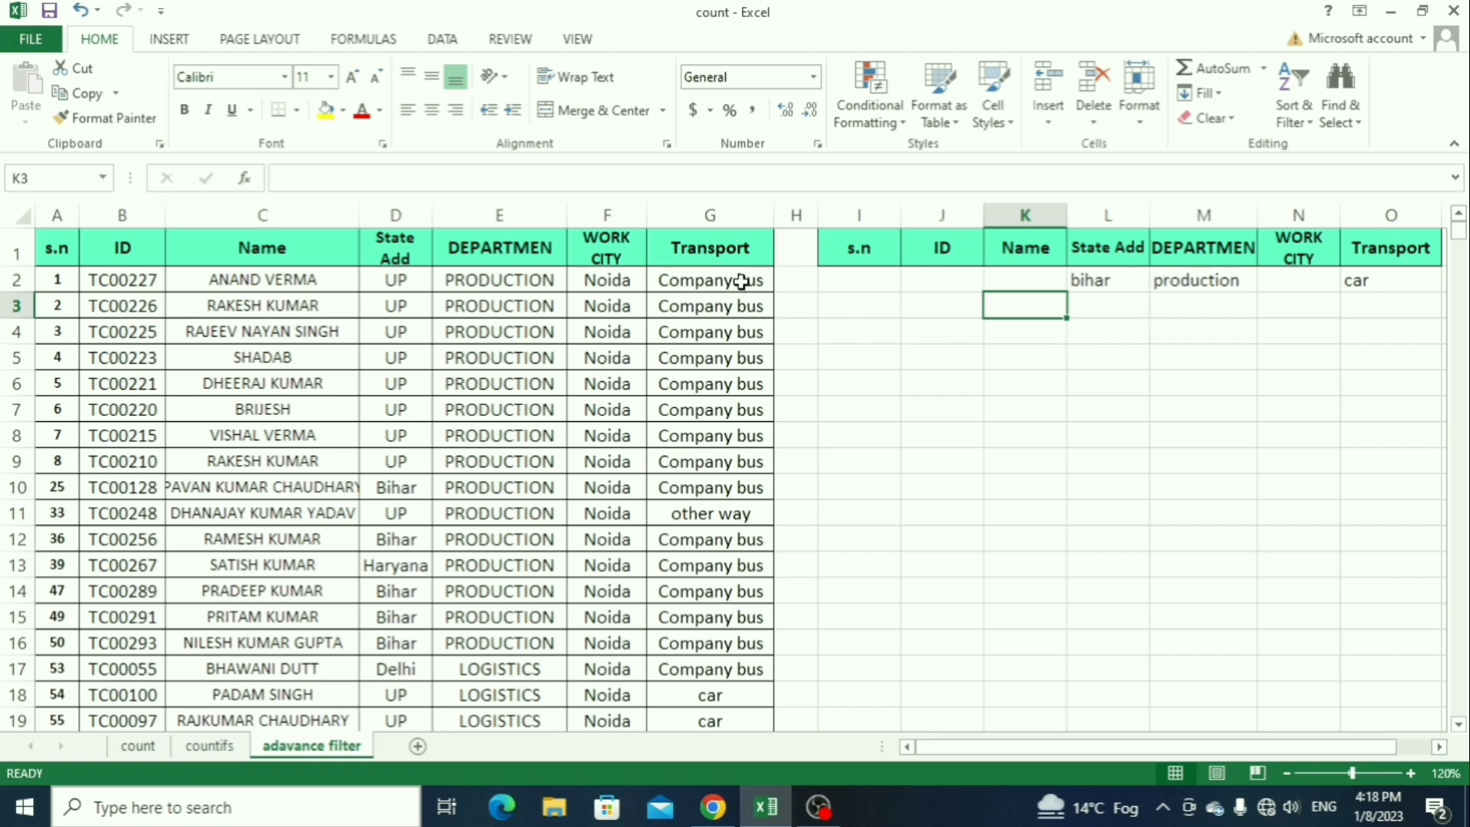
Step: Start an Advanced Filter and set its list range to the whole employee table, A1:G592
{"action": "left_click", "coordinate": [446, 45]}
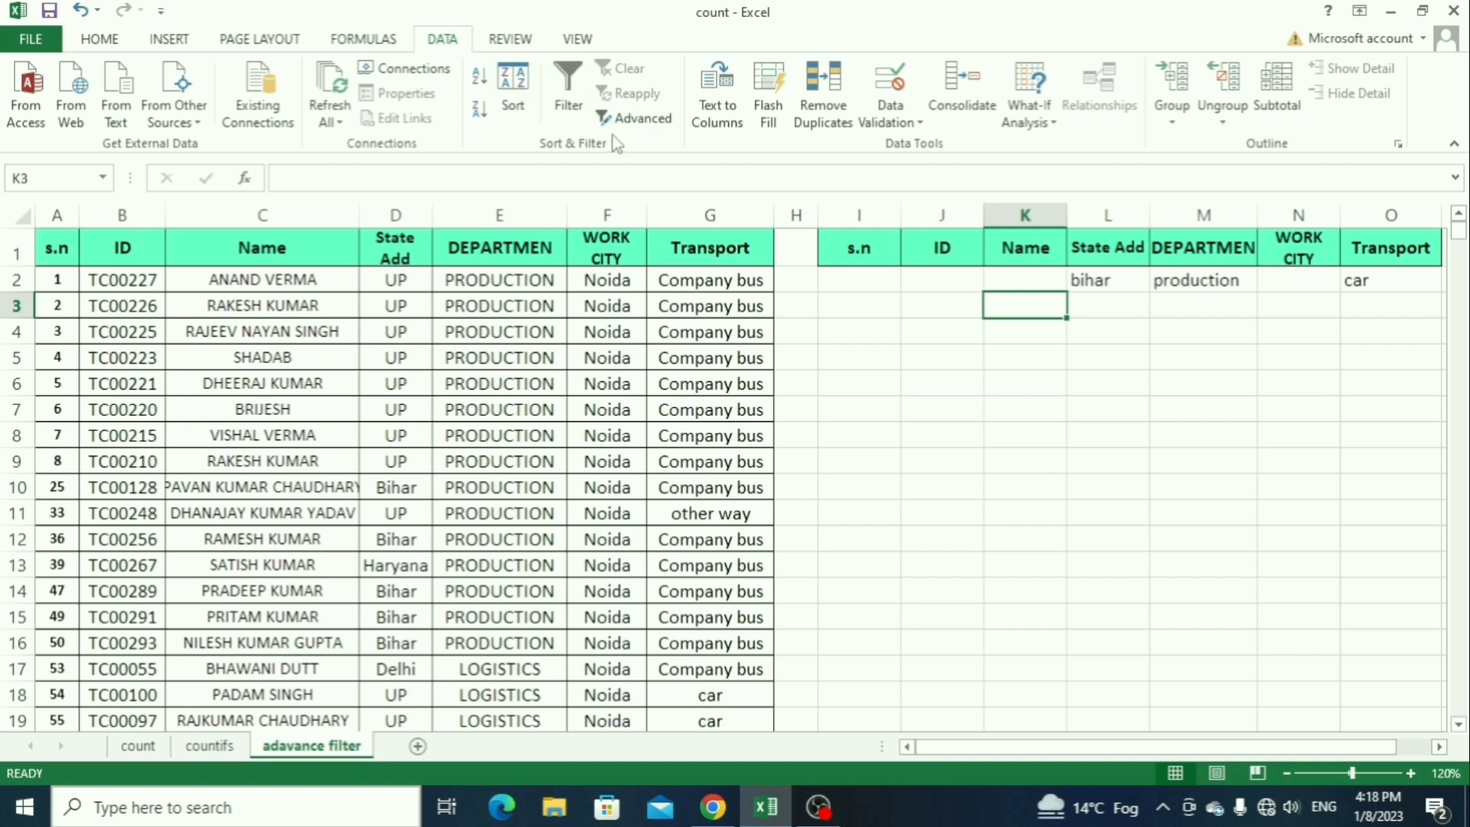
{"action": "left_click", "coordinate": [637, 130]}
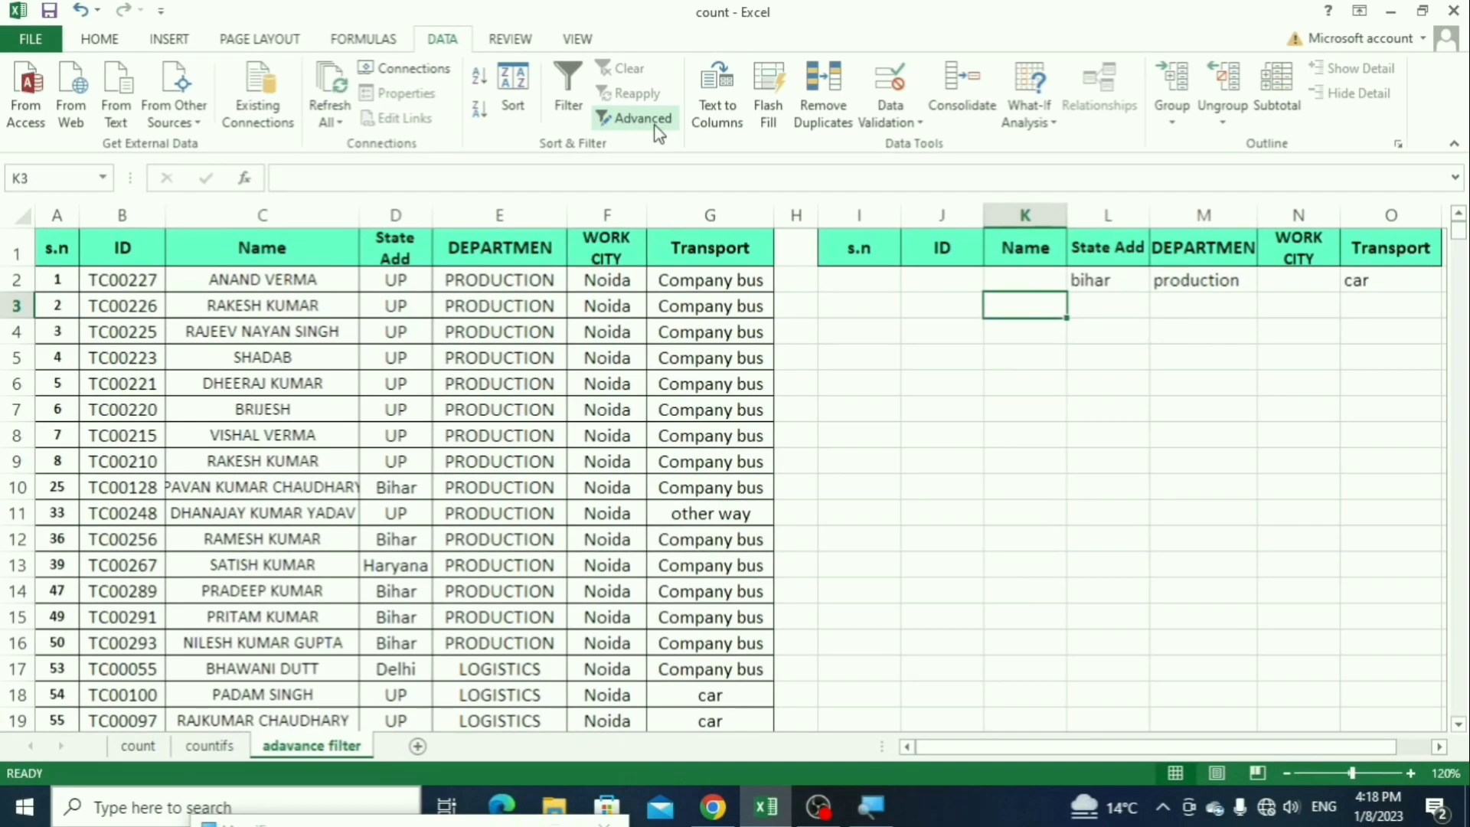
{"action": "left_click", "coordinate": [645, 118]}
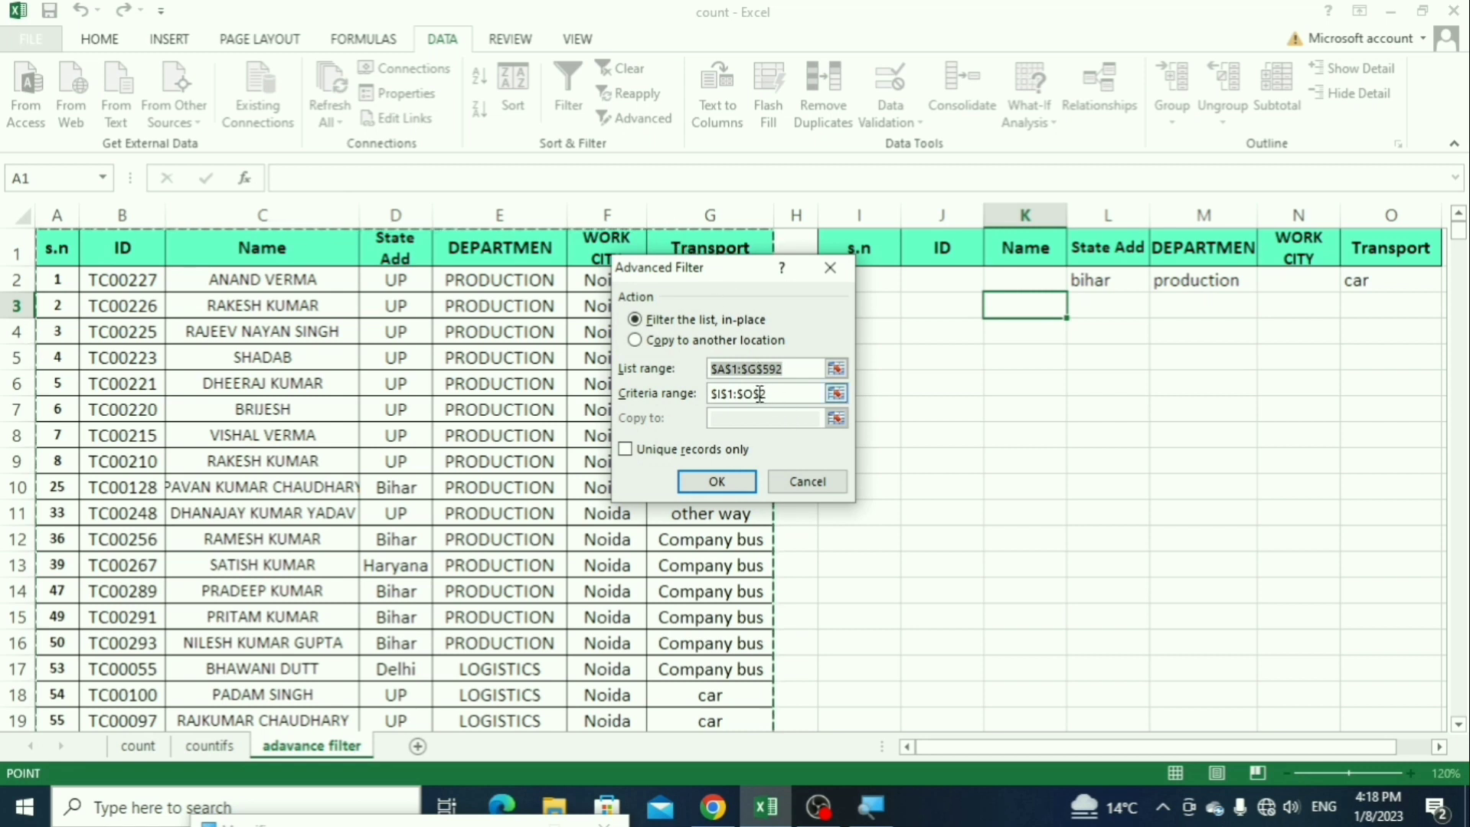
{"action": "key", "text": "BackSpace"}
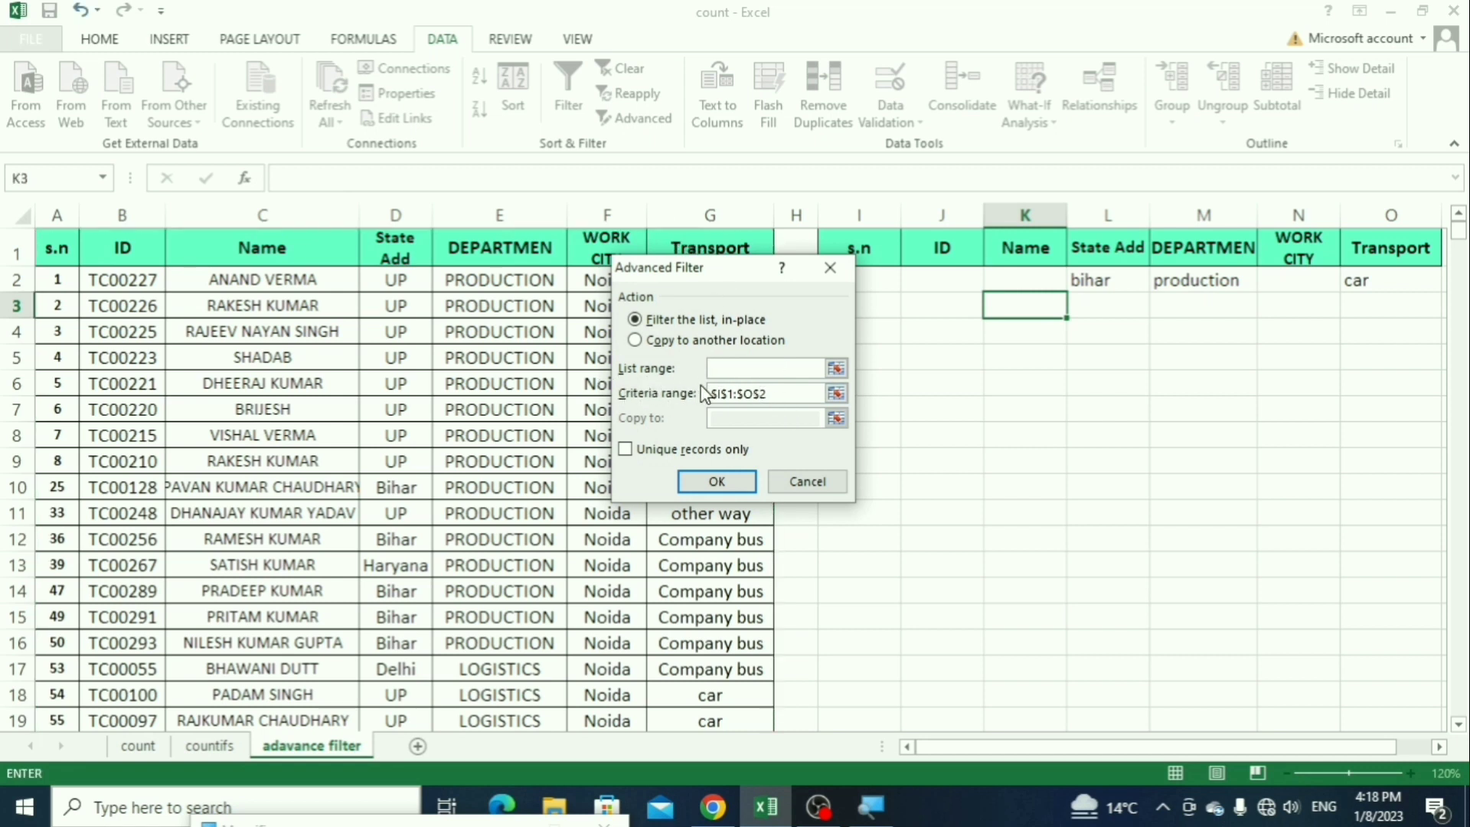
{"action": "left_click", "coordinate": [52, 256]}
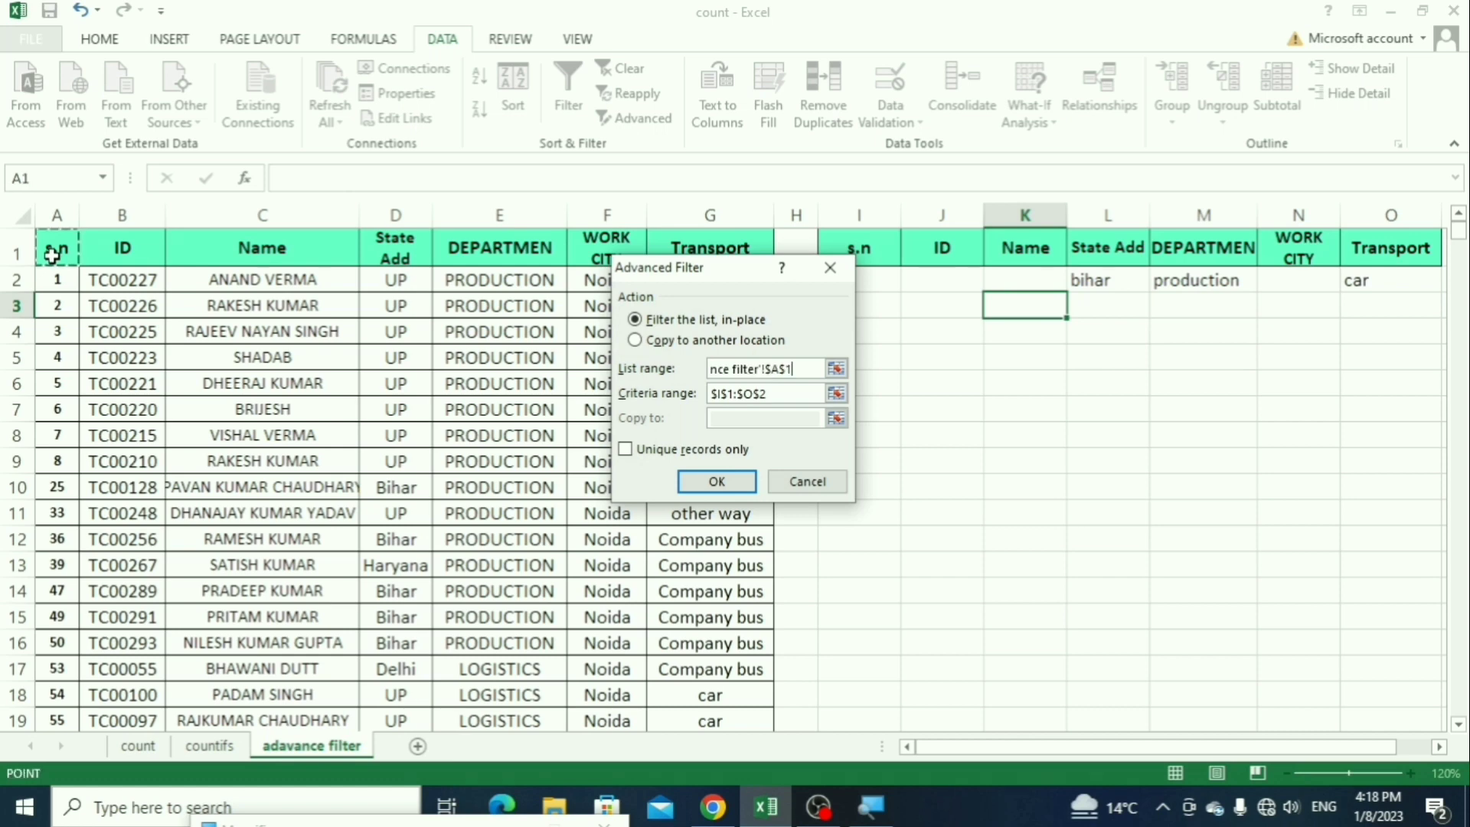
{"action": "key", "text": "ctrl+shift+Right"}
{"action": "key", "text": "ctrl+shift+Down"}
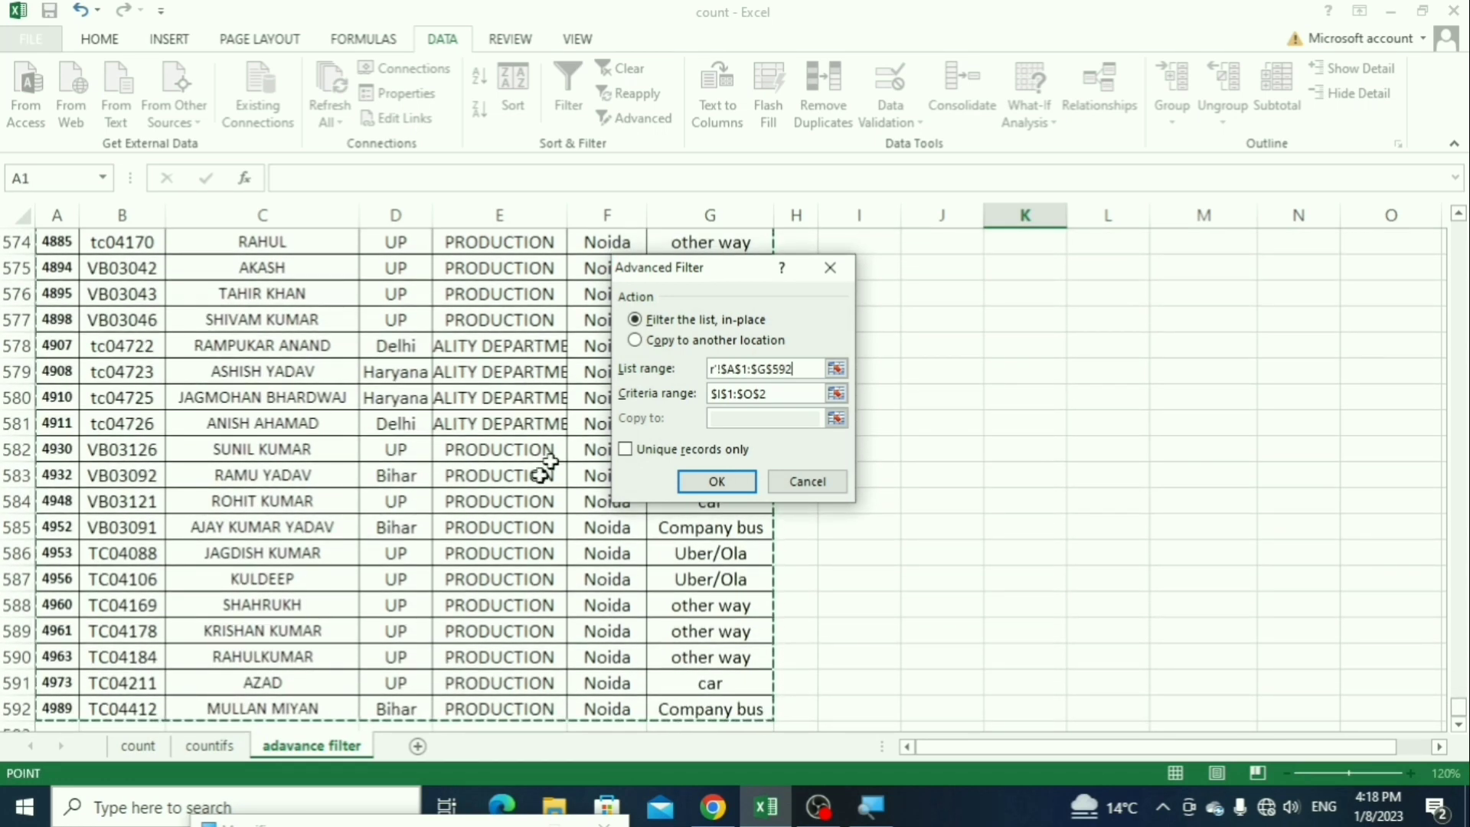
Step: Set the criteria range to I1:O2 and apply the advanced filter in place
{"action": "left_click", "coordinate": [788, 394]}
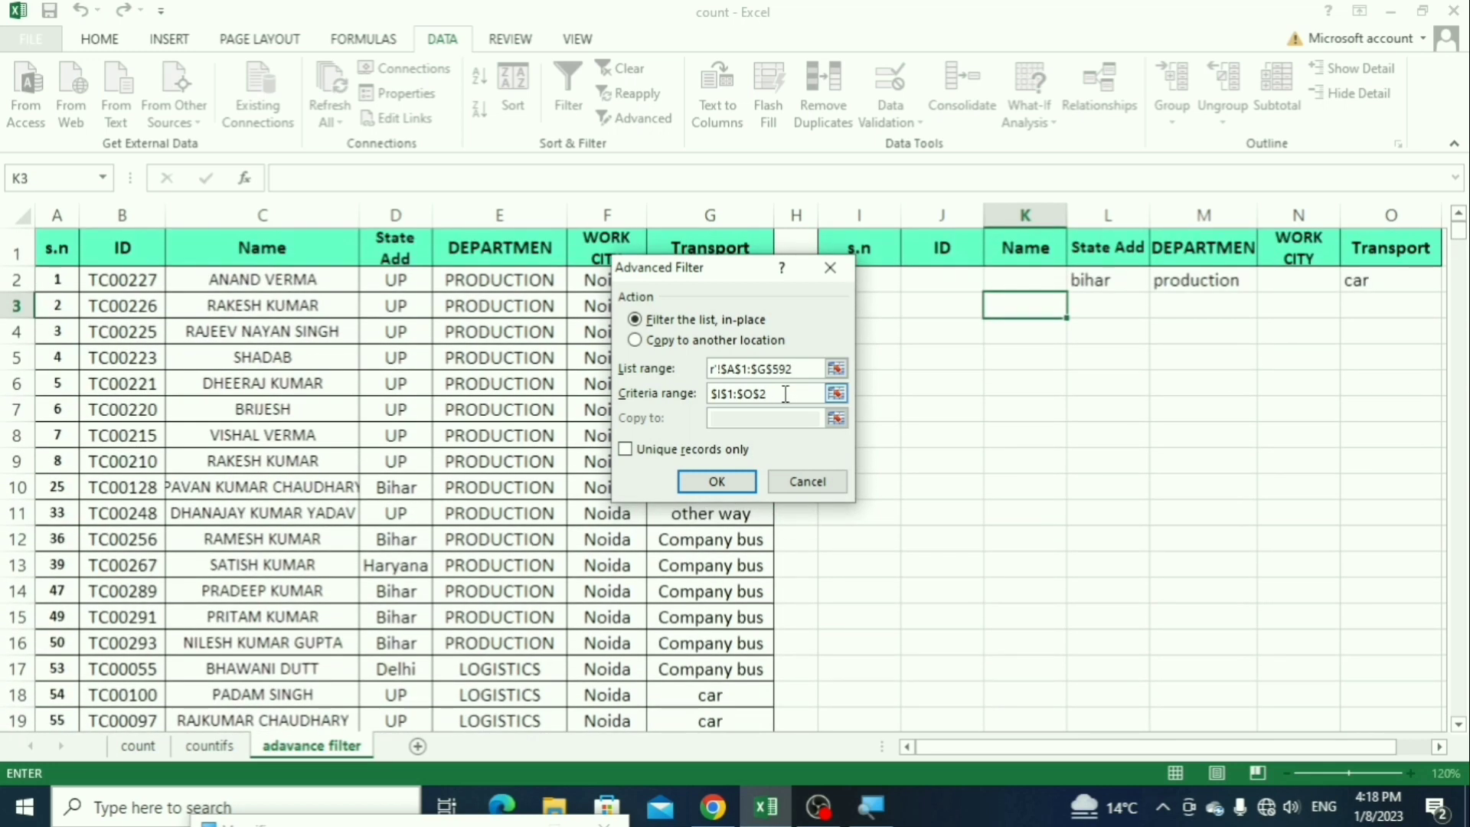
{"action": "key", "text": "BackSpace"}
{"action": "key", "text": "BackSpace"}
{"action": "key", "text": "BackSpace"}
{"action": "key", "text": "BackSpace"}
{"action": "key", "text": "BackSpace"}
{"action": "key", "text": "BackSpace"}
{"action": "key", "text": "BackSpace"}
{"action": "key", "text": "BackSpace"}
{"action": "key", "text": "BackSpace"}
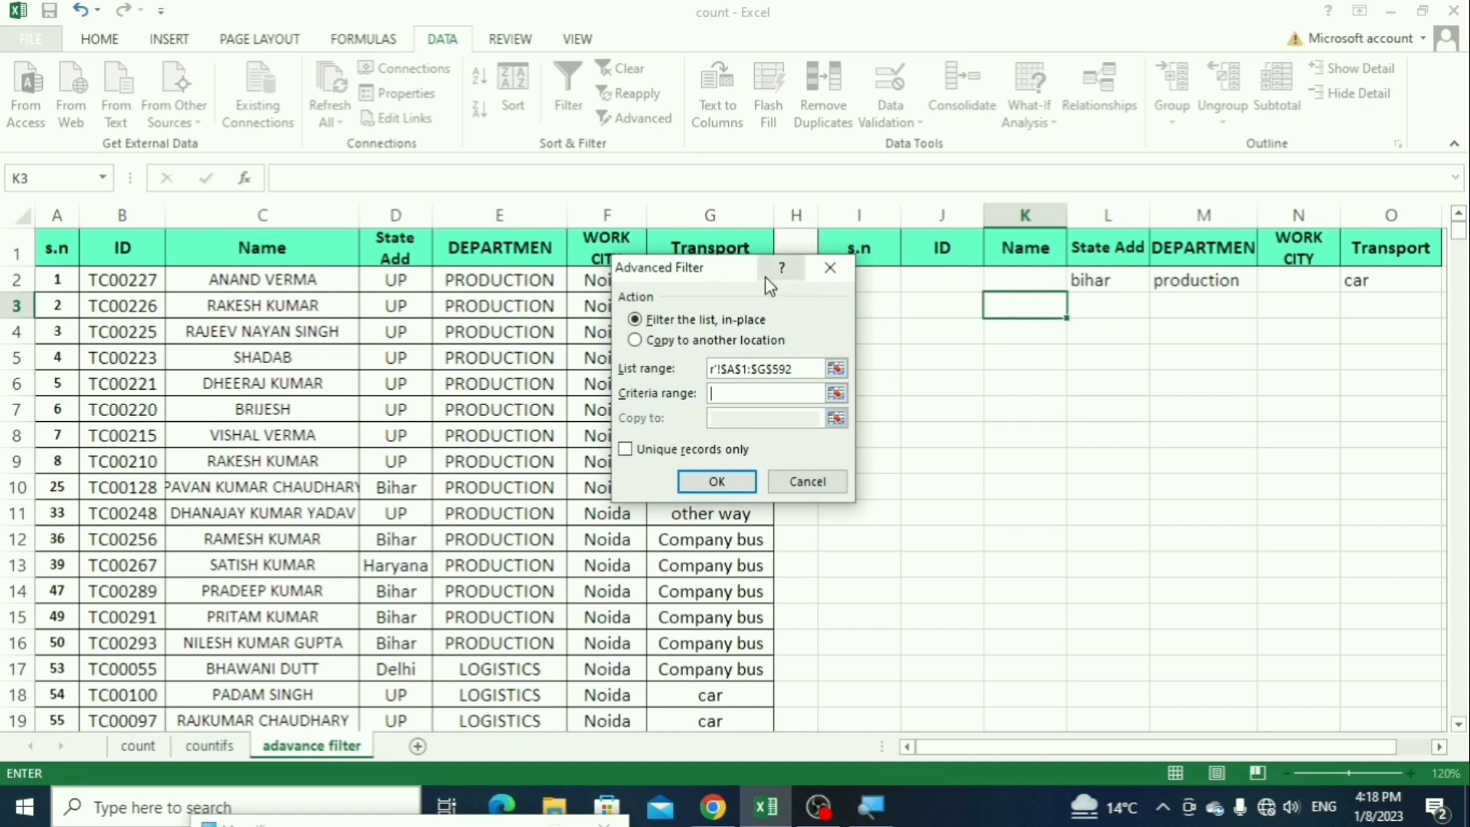
{"action": "left_click_drag", "start_coordinate": [747, 274], "coordinate": [695, 308]}
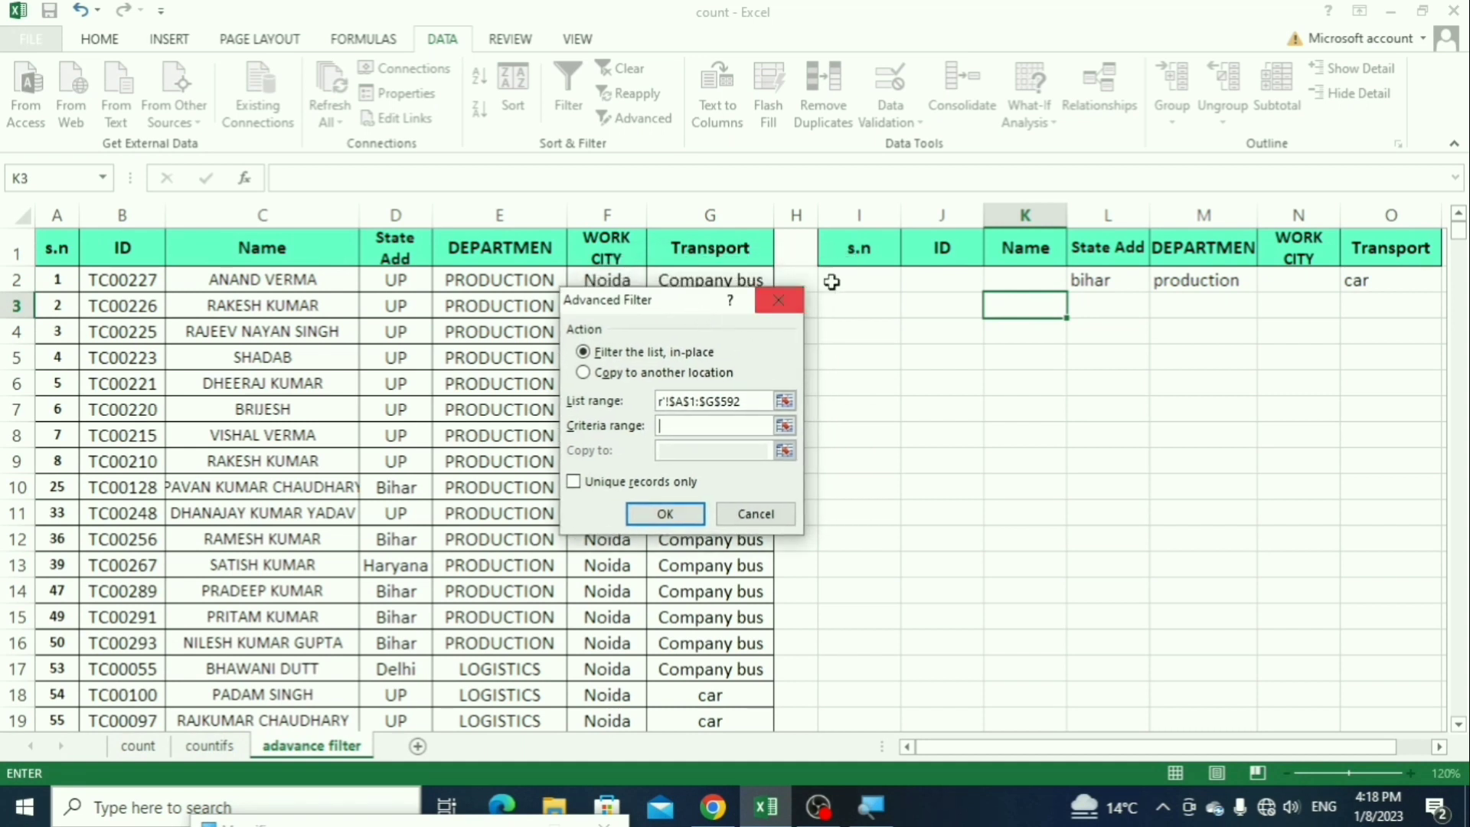
{"action": "left_click_drag", "start_coordinate": [852, 246], "coordinate": [1391, 281]}
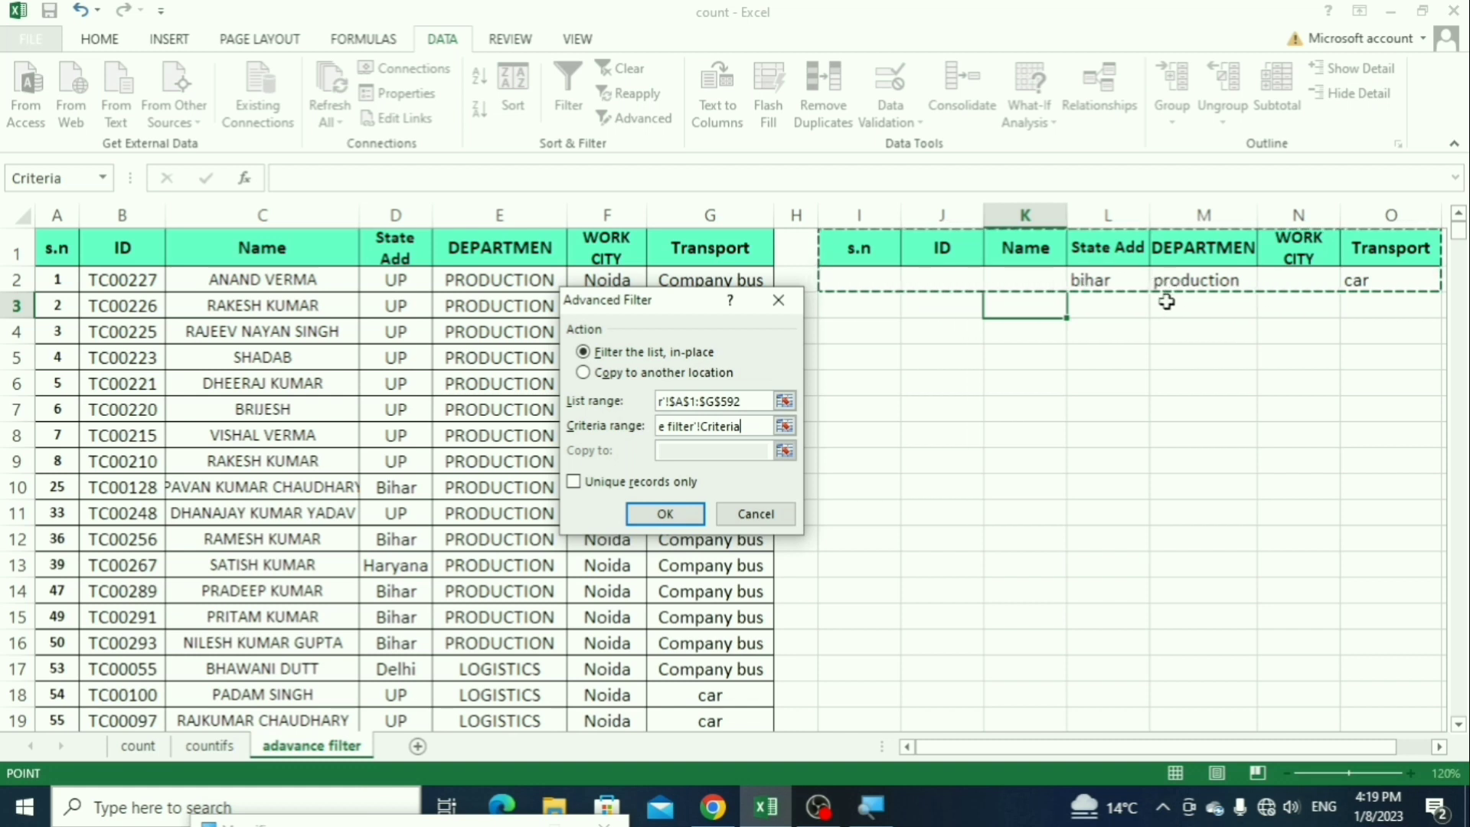
{"action": "left_click_drag", "start_coordinate": [830, 241], "coordinate": [1362, 280]}
{"action": "left_click", "coordinate": [665, 514]}
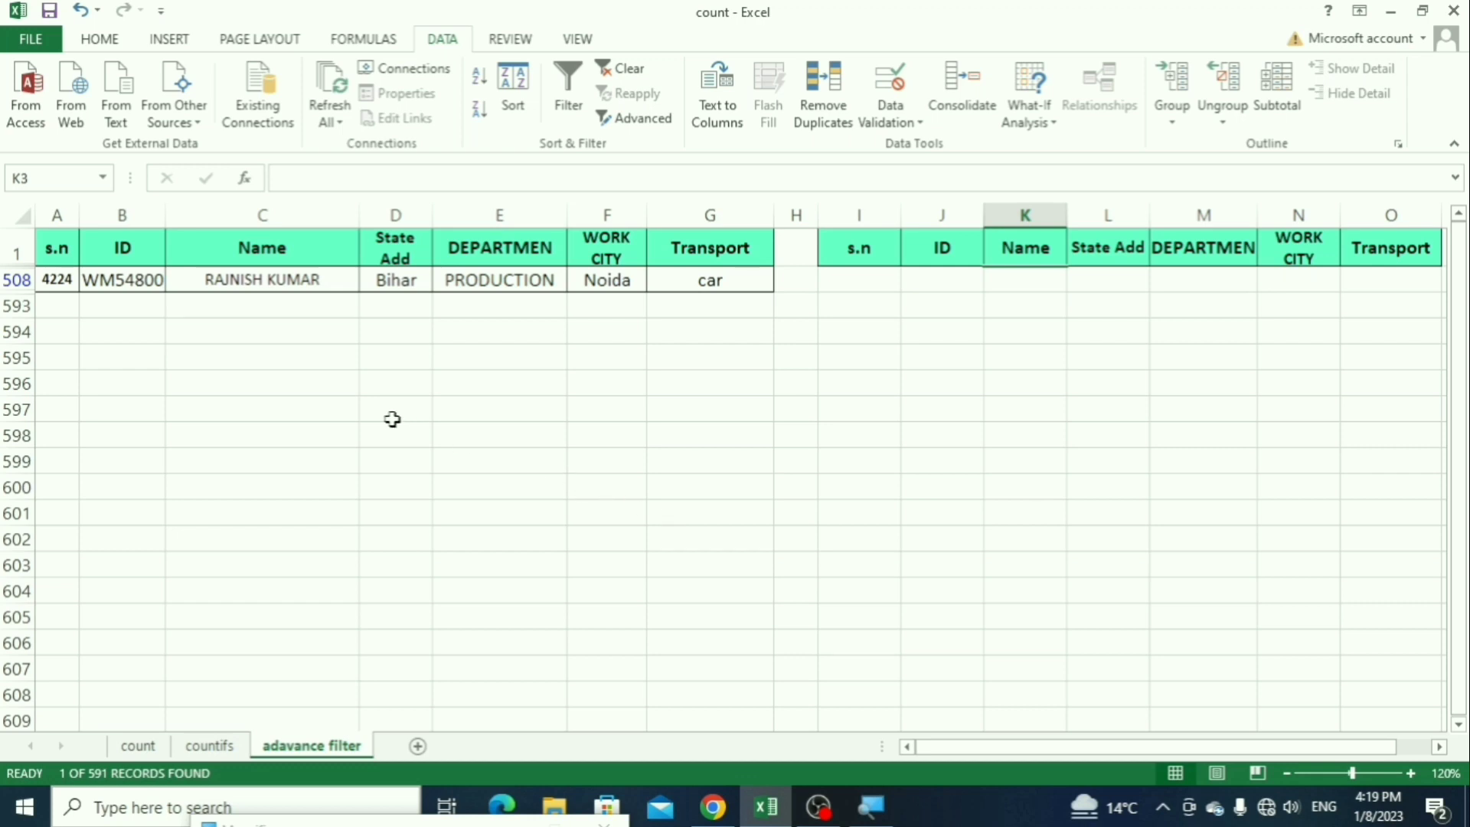
Step: Check the filtered record's Transport, Department and State Add values against the criteria
{"action": "left_click", "coordinate": [704, 283]}
{"action": "left_click", "coordinate": [501, 283]}
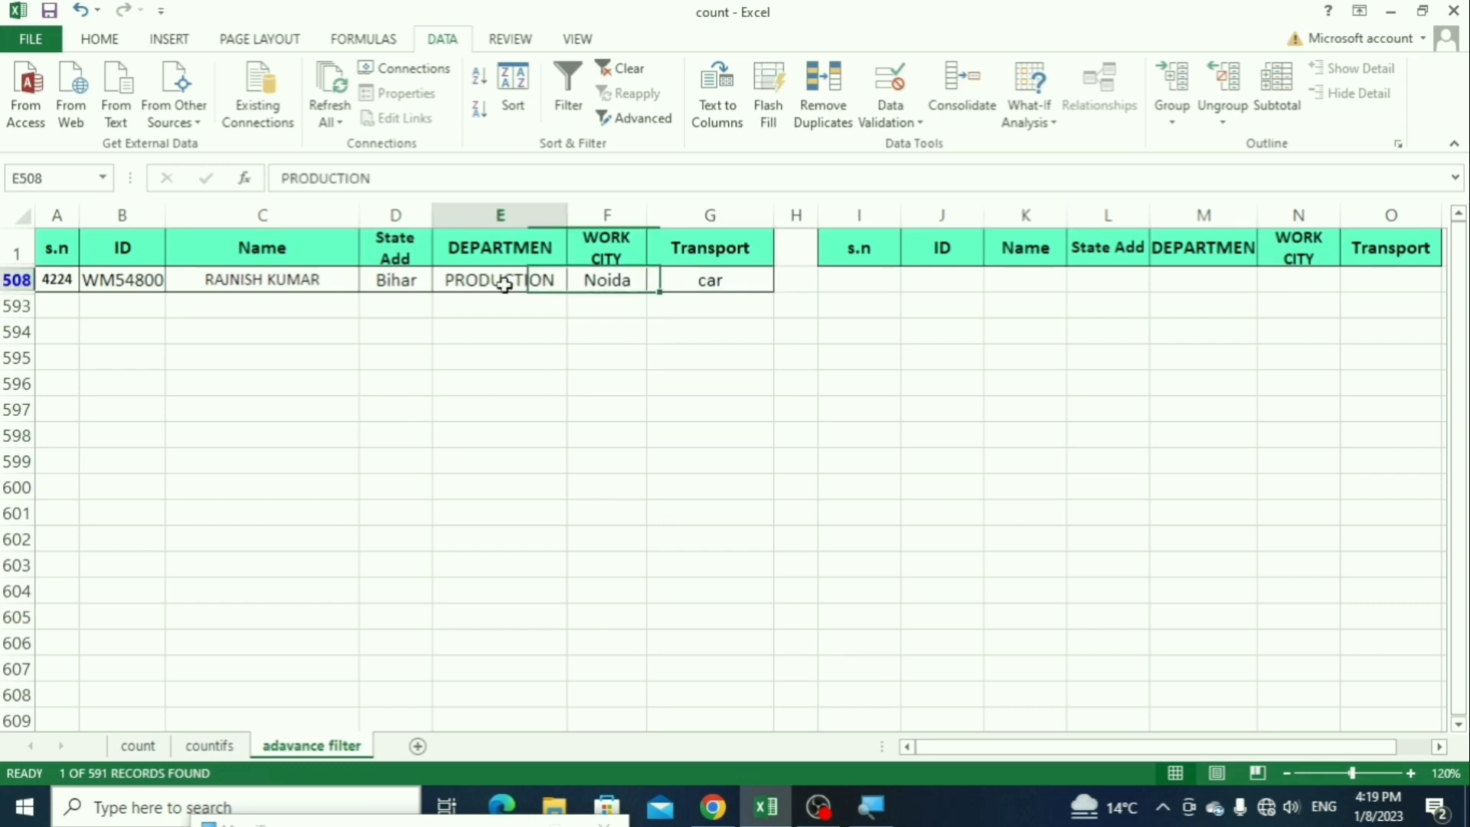
{"action": "left_click", "coordinate": [403, 285]}
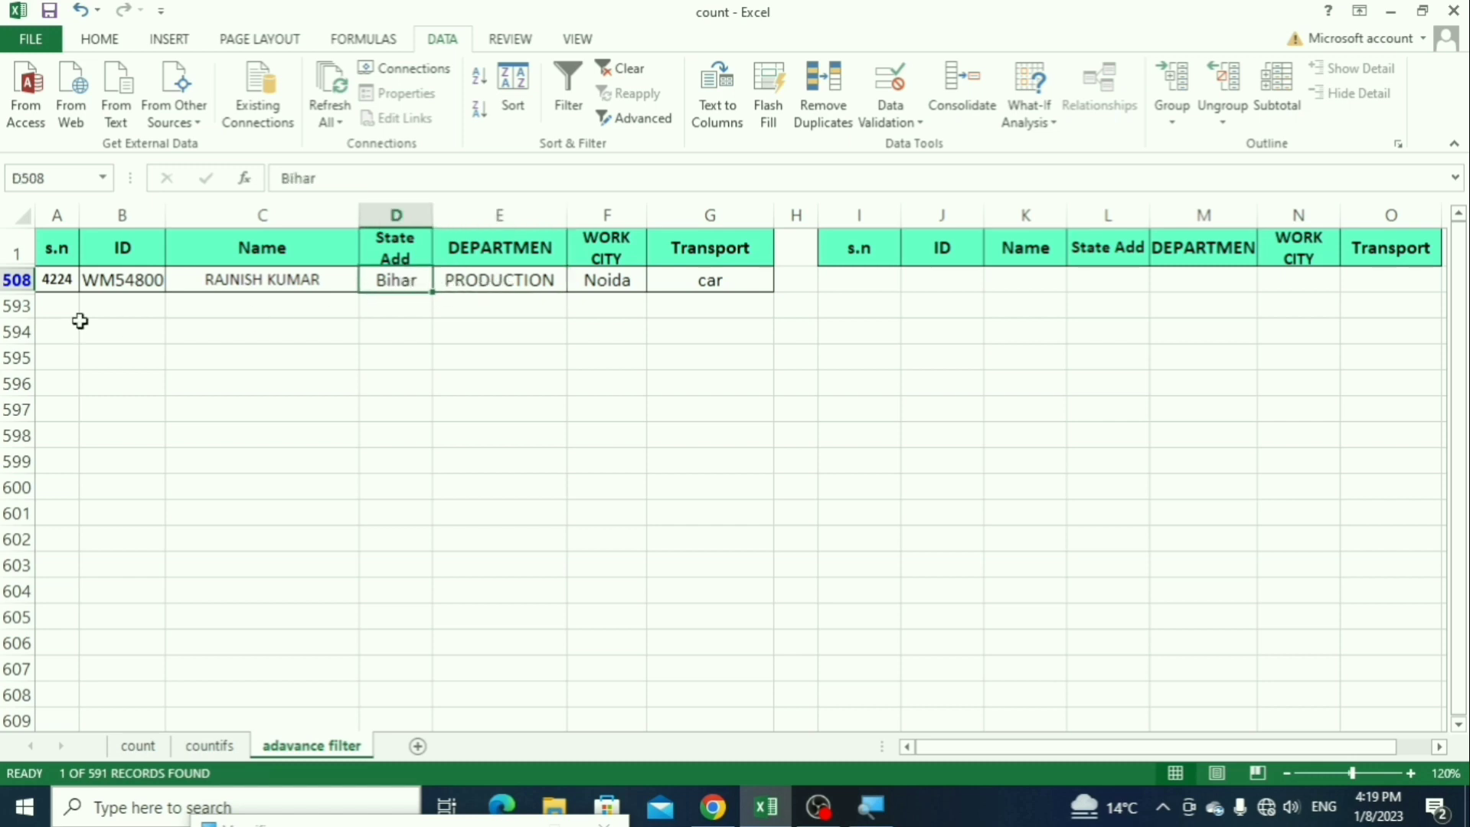
{"action": "left_click_drag", "start_coordinate": [64, 281], "coordinate": [635, 280]}
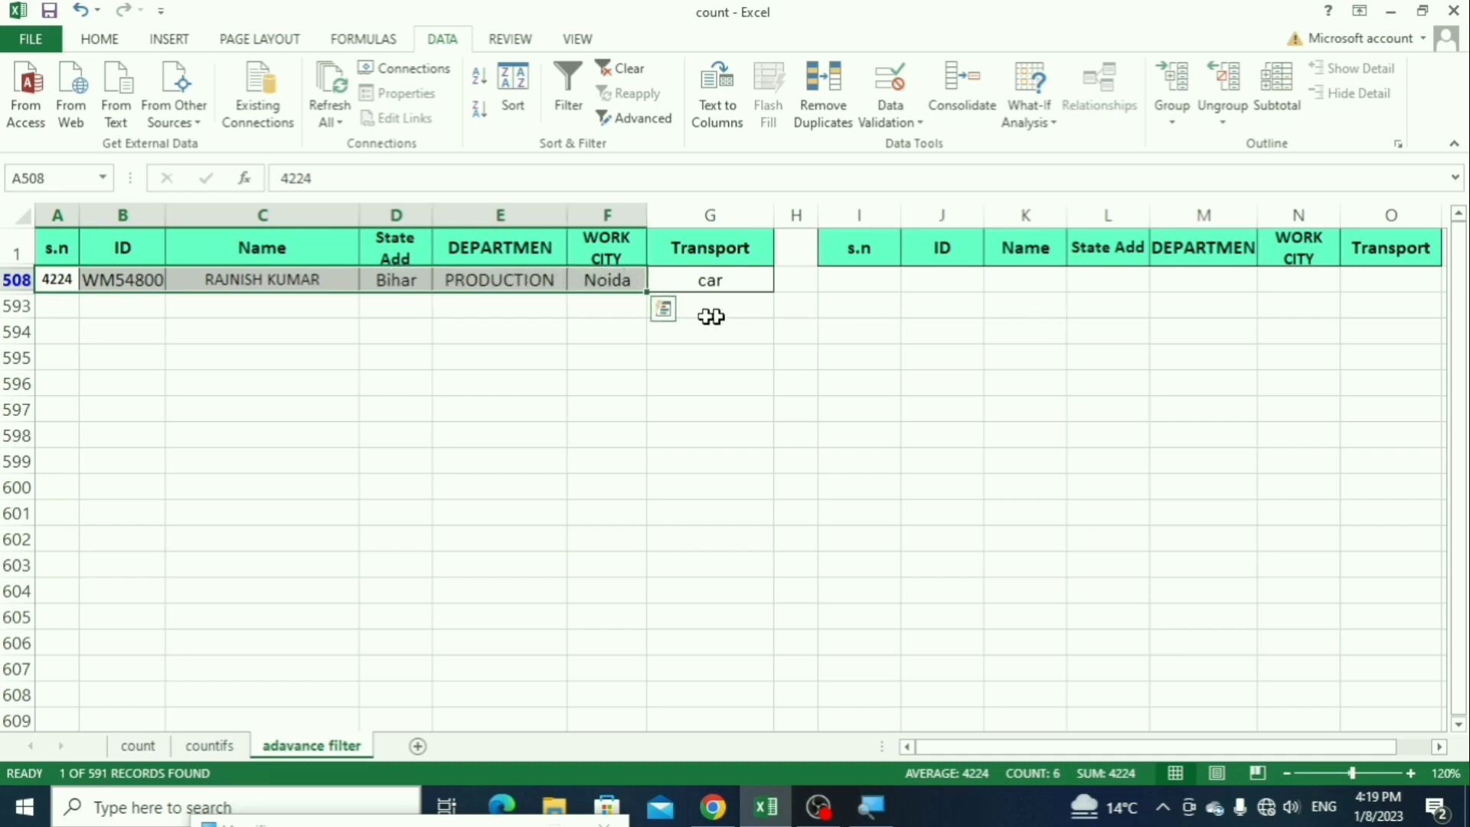
{"action": "left_click", "coordinate": [476, 283]}
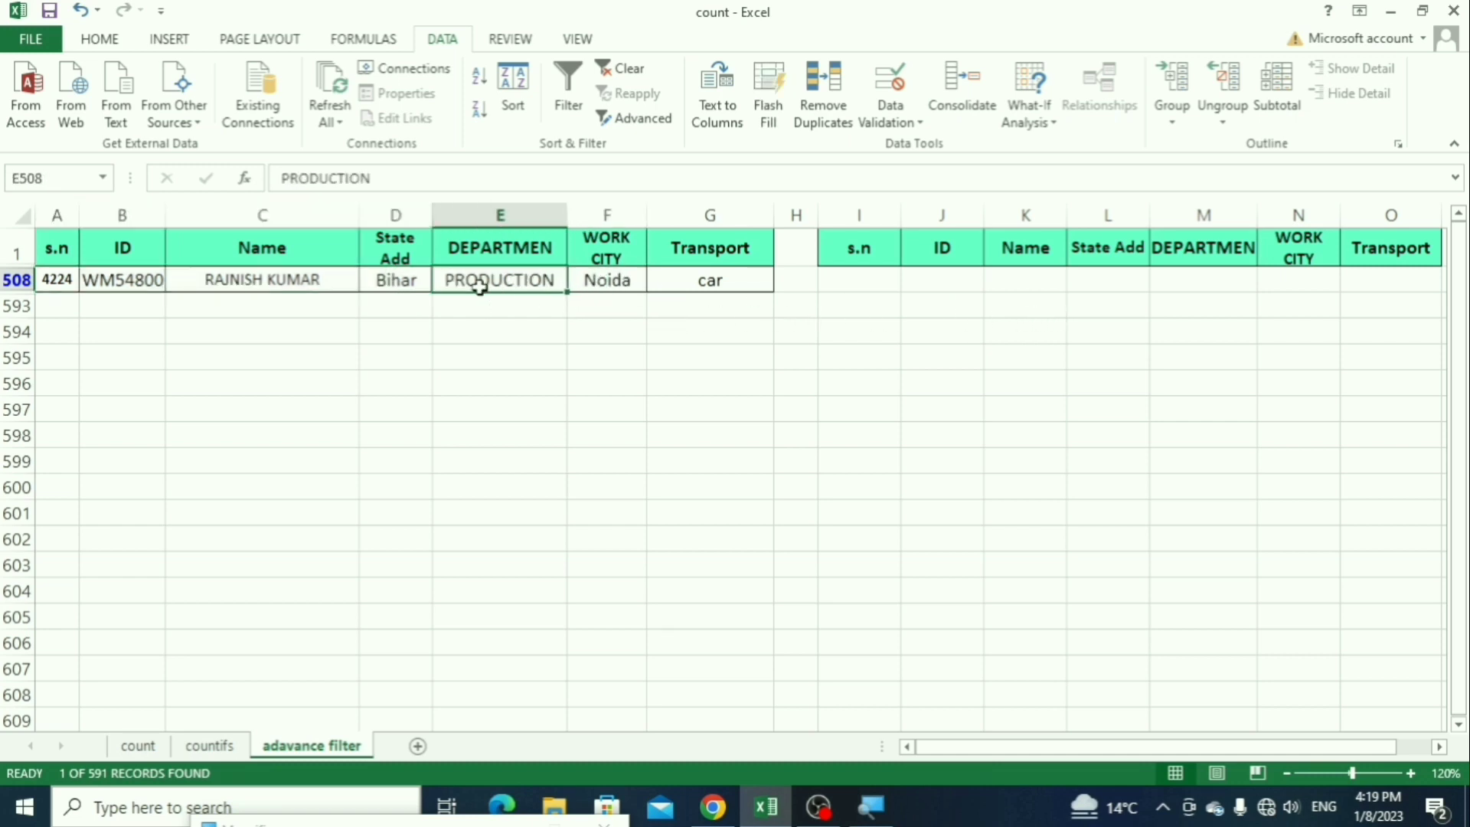
{"action": "left_click", "coordinate": [395, 281]}
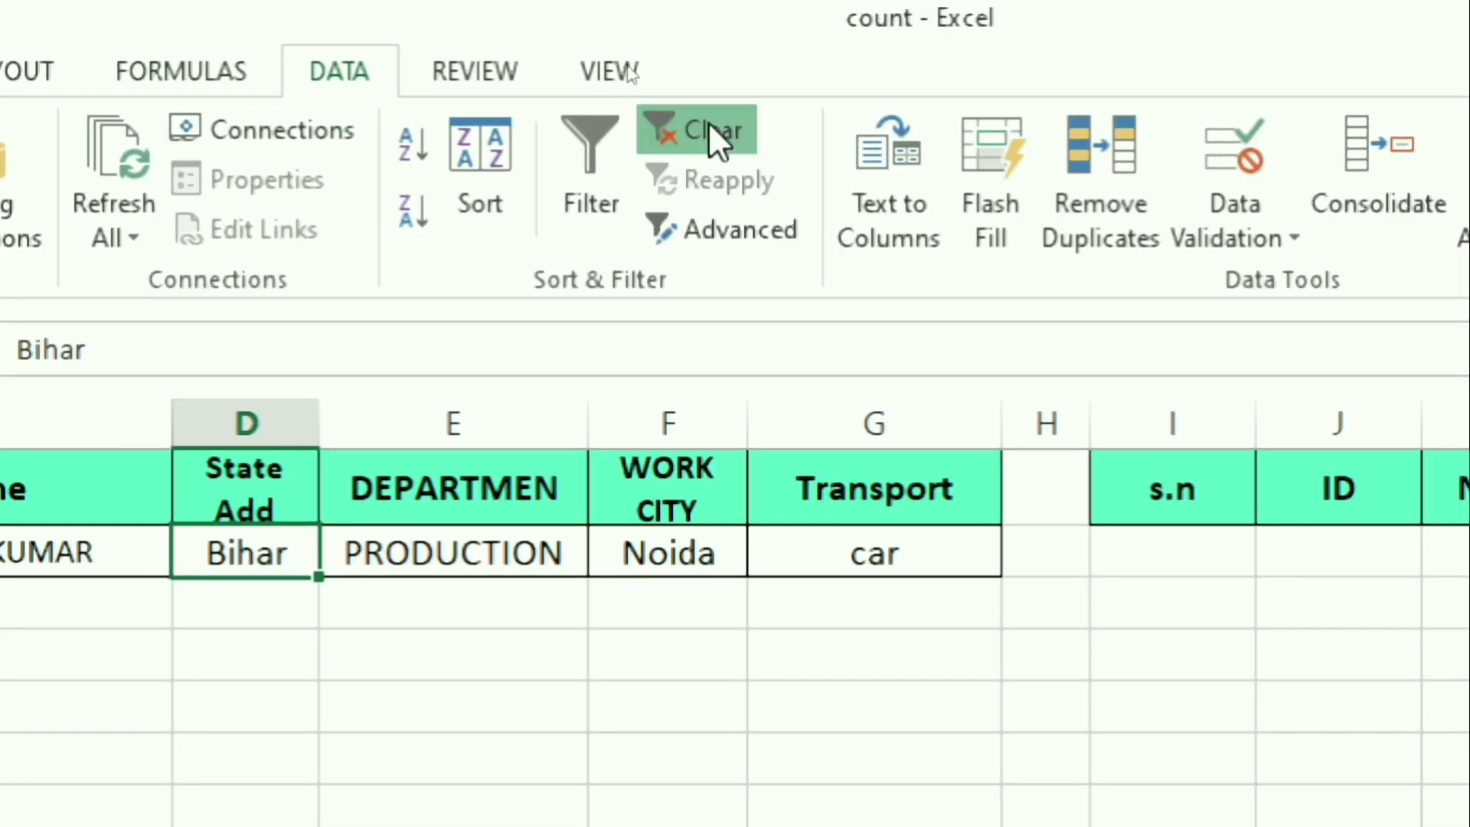
Step: Clear the advanced filter and change the State Add criterion in L2 to up
{"action": "left_click", "coordinate": [712, 136]}
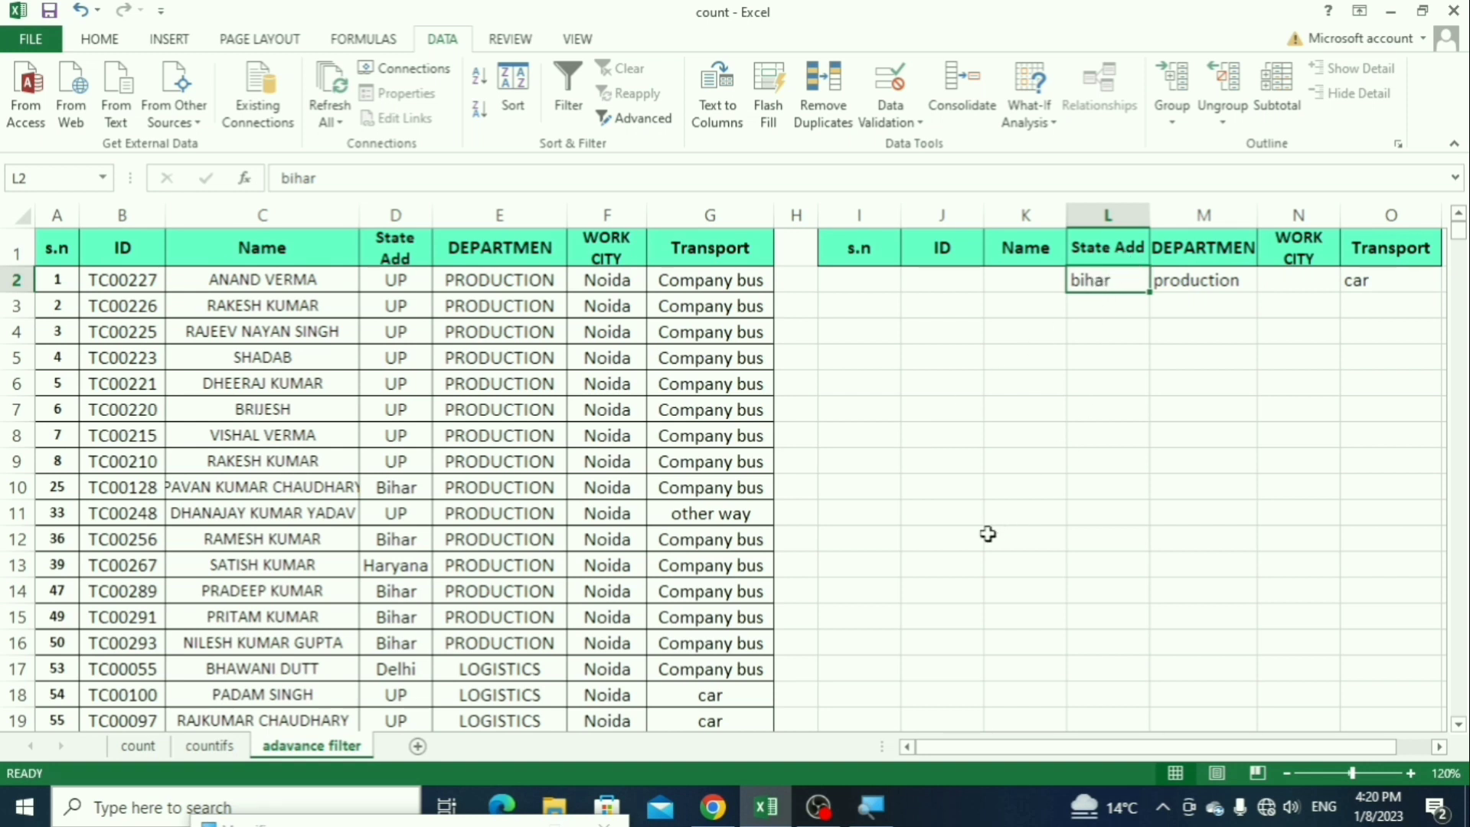
{"action": "type", "text": "up"}
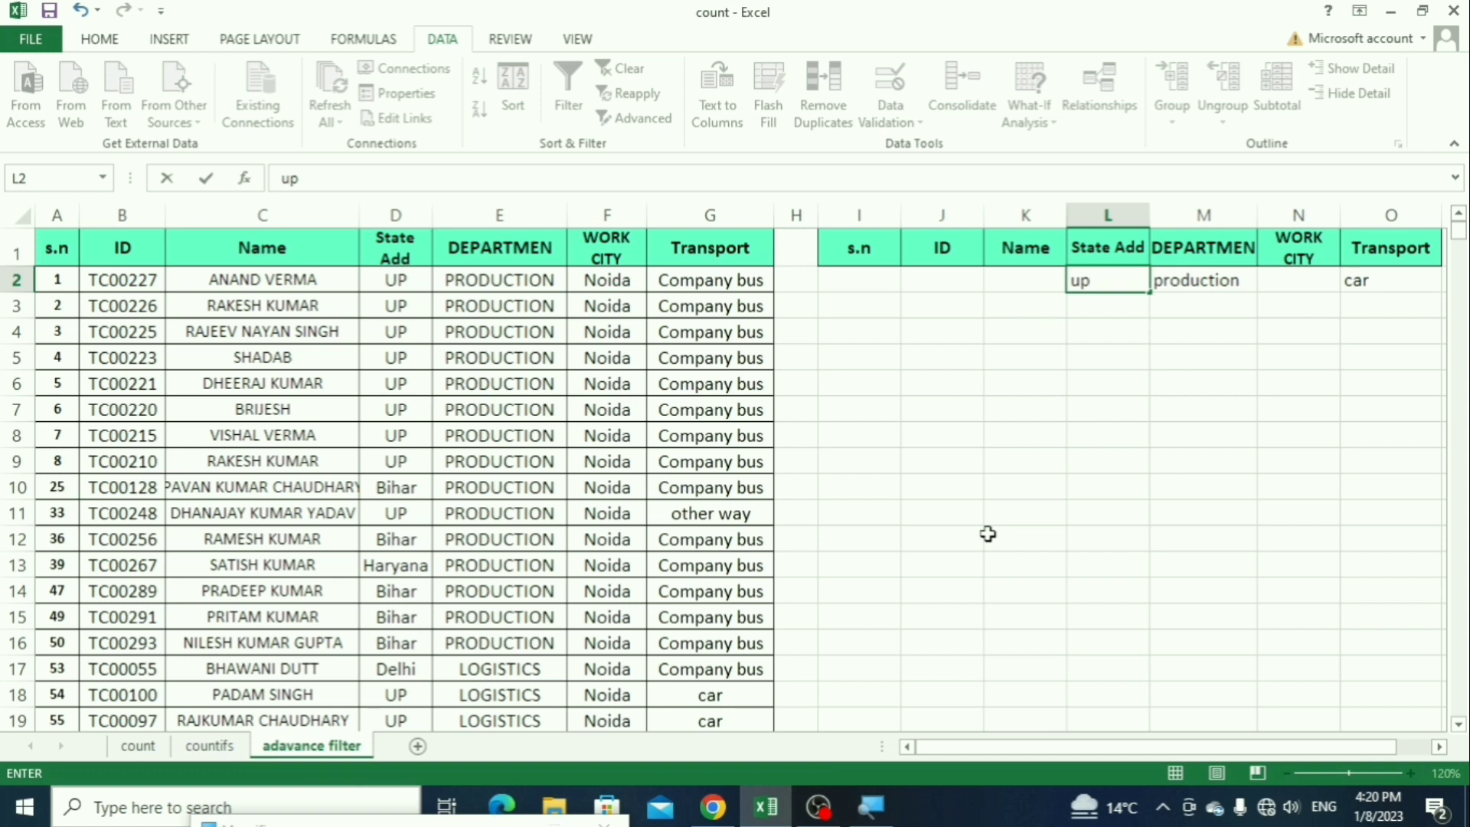
{"action": "key", "text": "Return"}
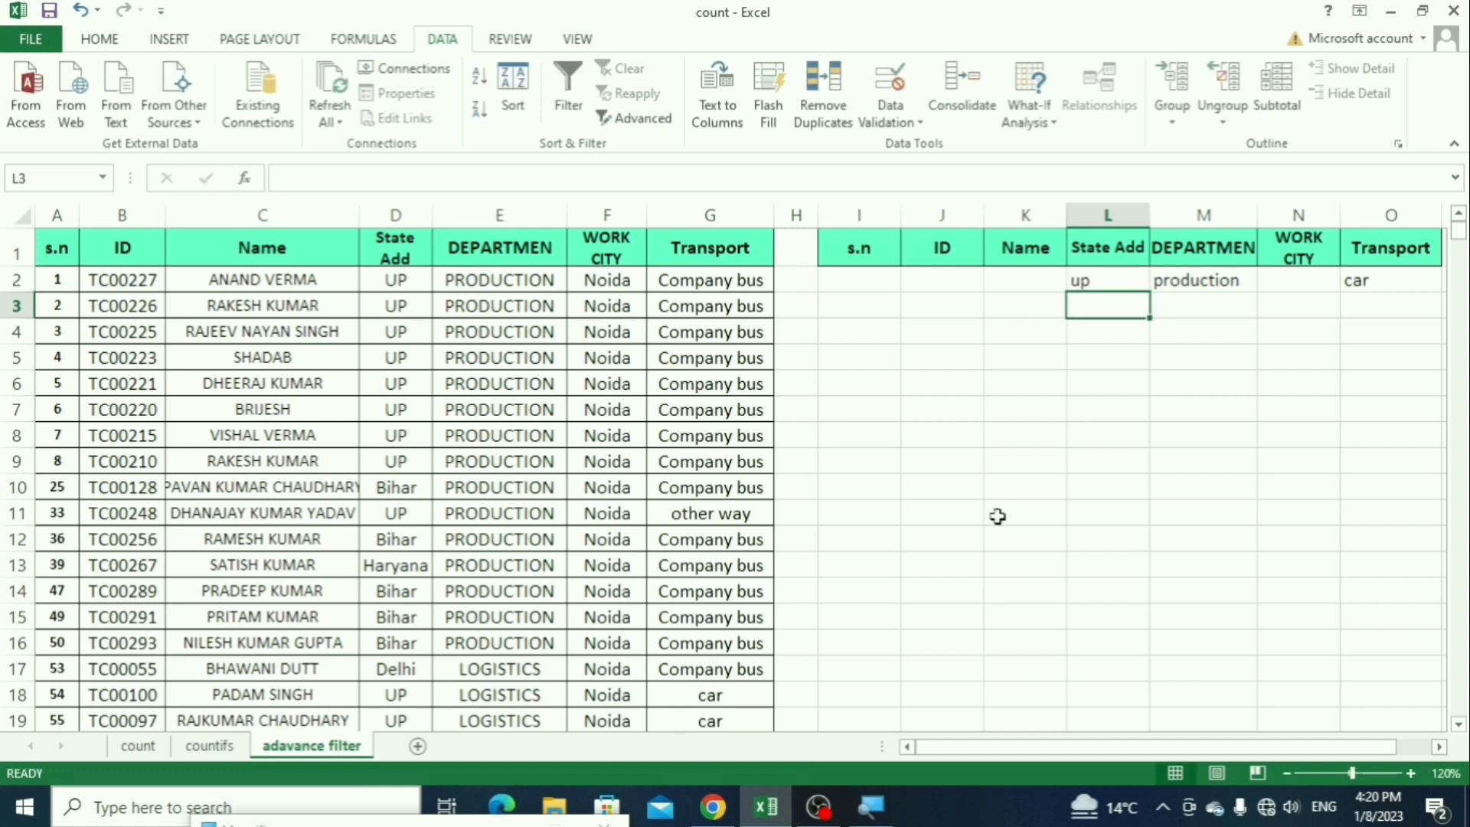
Step: Apply an in-place Advanced Filter to list range A1:G592 using criteria range I1:O2
{"action": "left_click", "coordinate": [640, 119]}
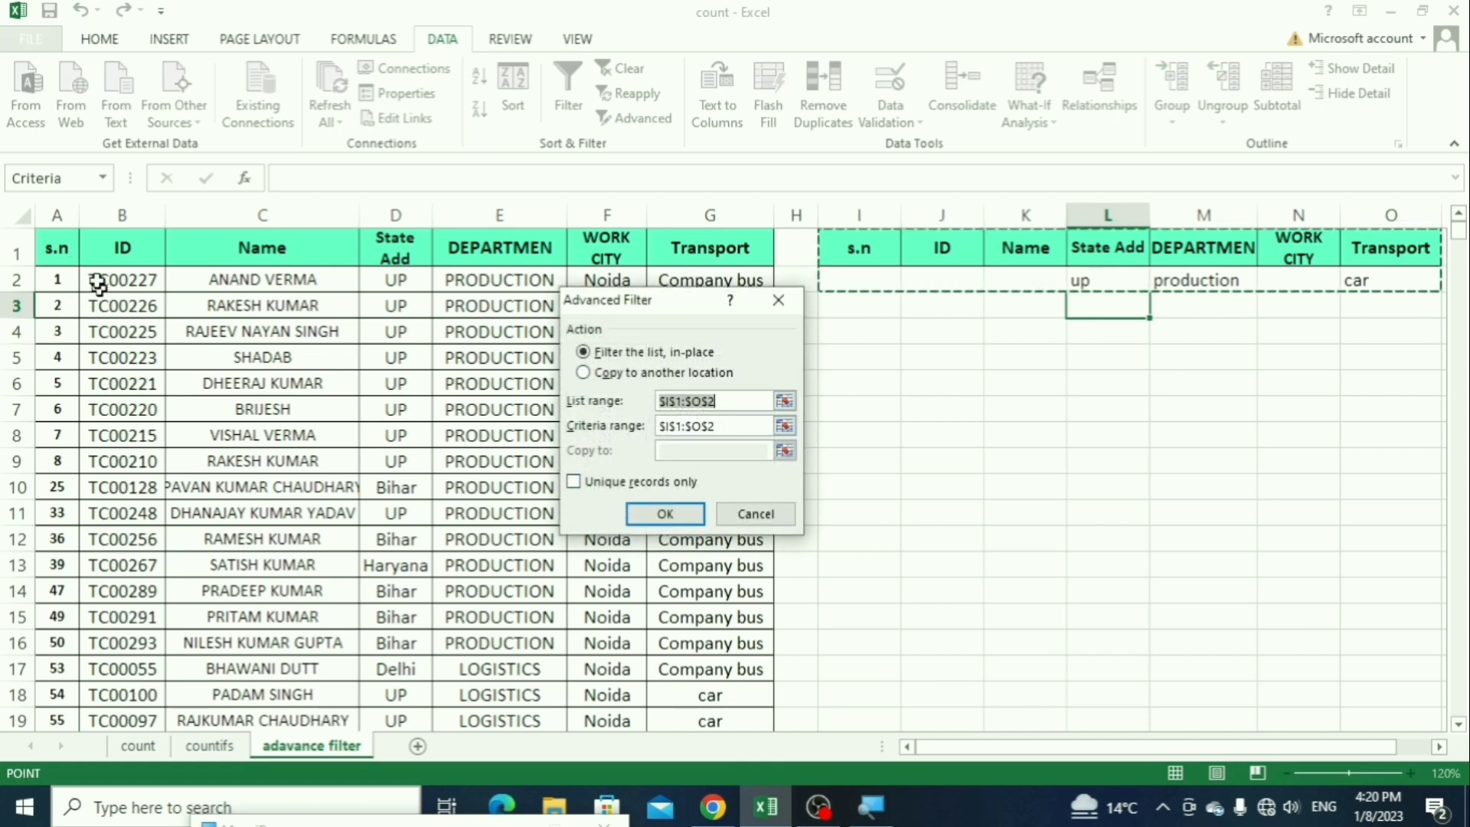
{"action": "left_click", "coordinate": [61, 244]}
{"action": "key", "text": "ctrl+shift+Right"}
{"action": "key", "text": "ctrl+shift+Down"}
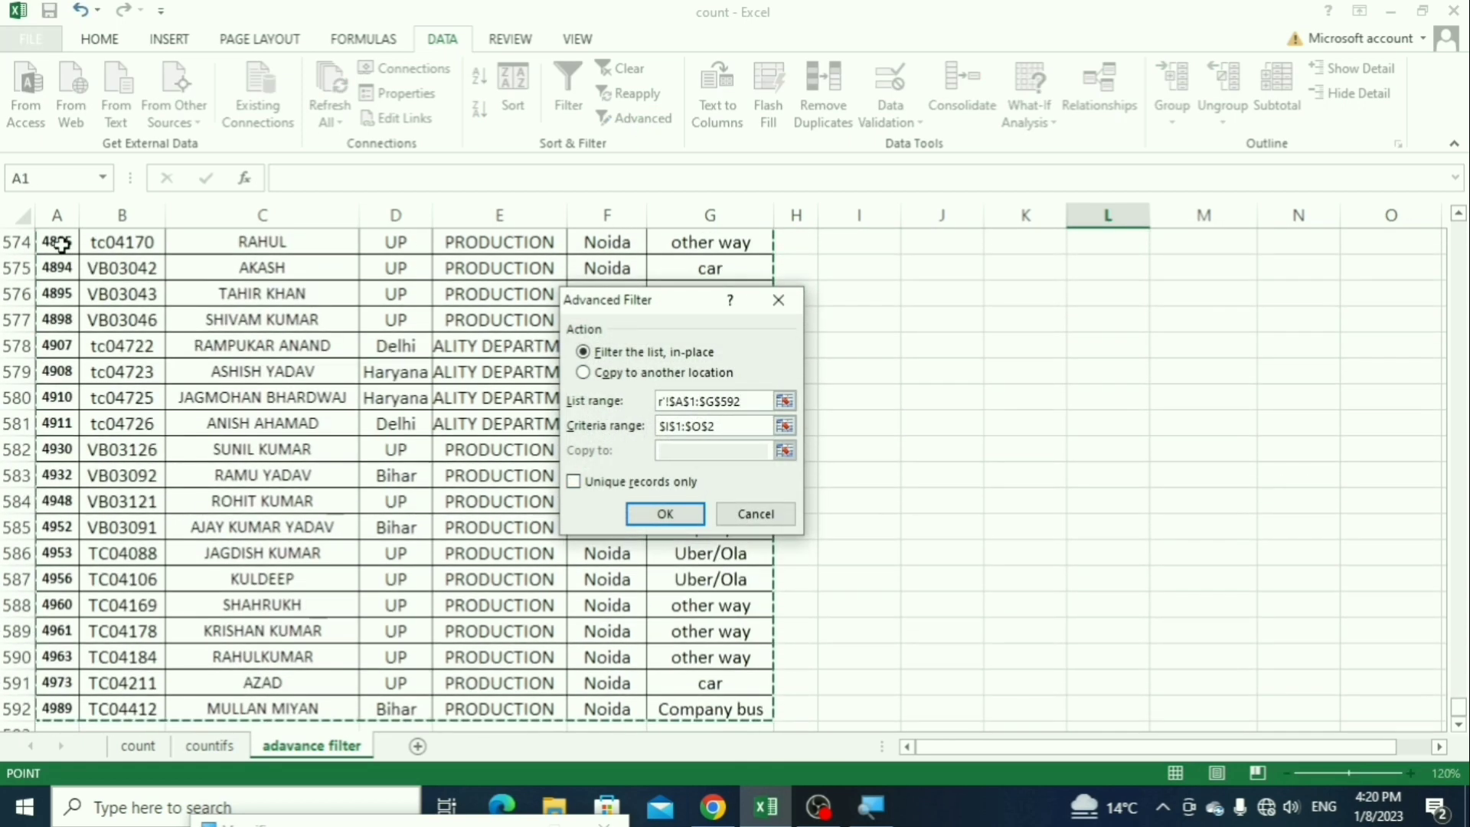
{"action": "scroll", "coordinate": [885, 429], "scroll_direction": "up", "scroll_amount": 10}
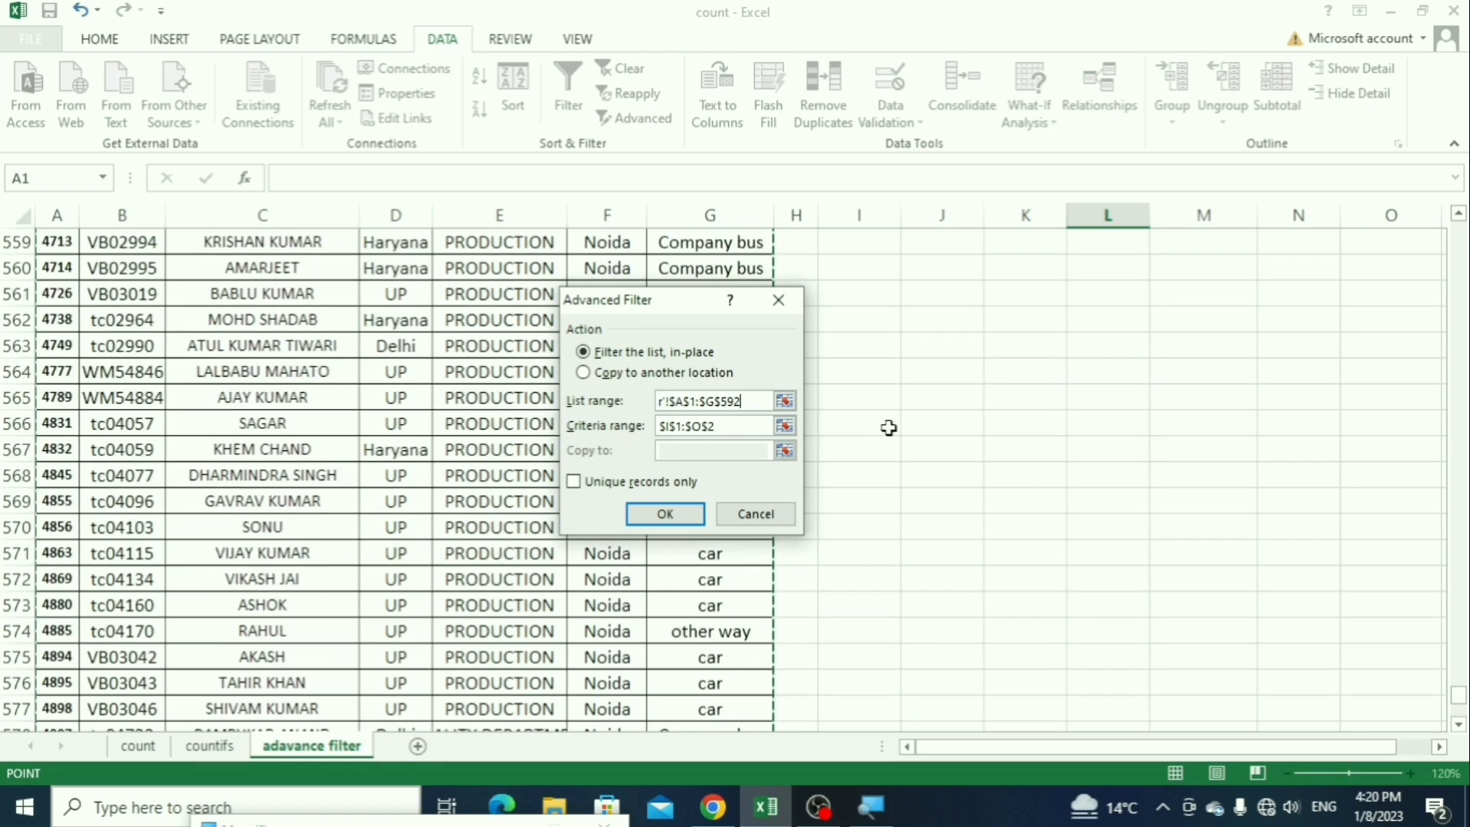
{"action": "left_click", "coordinate": [731, 427]}
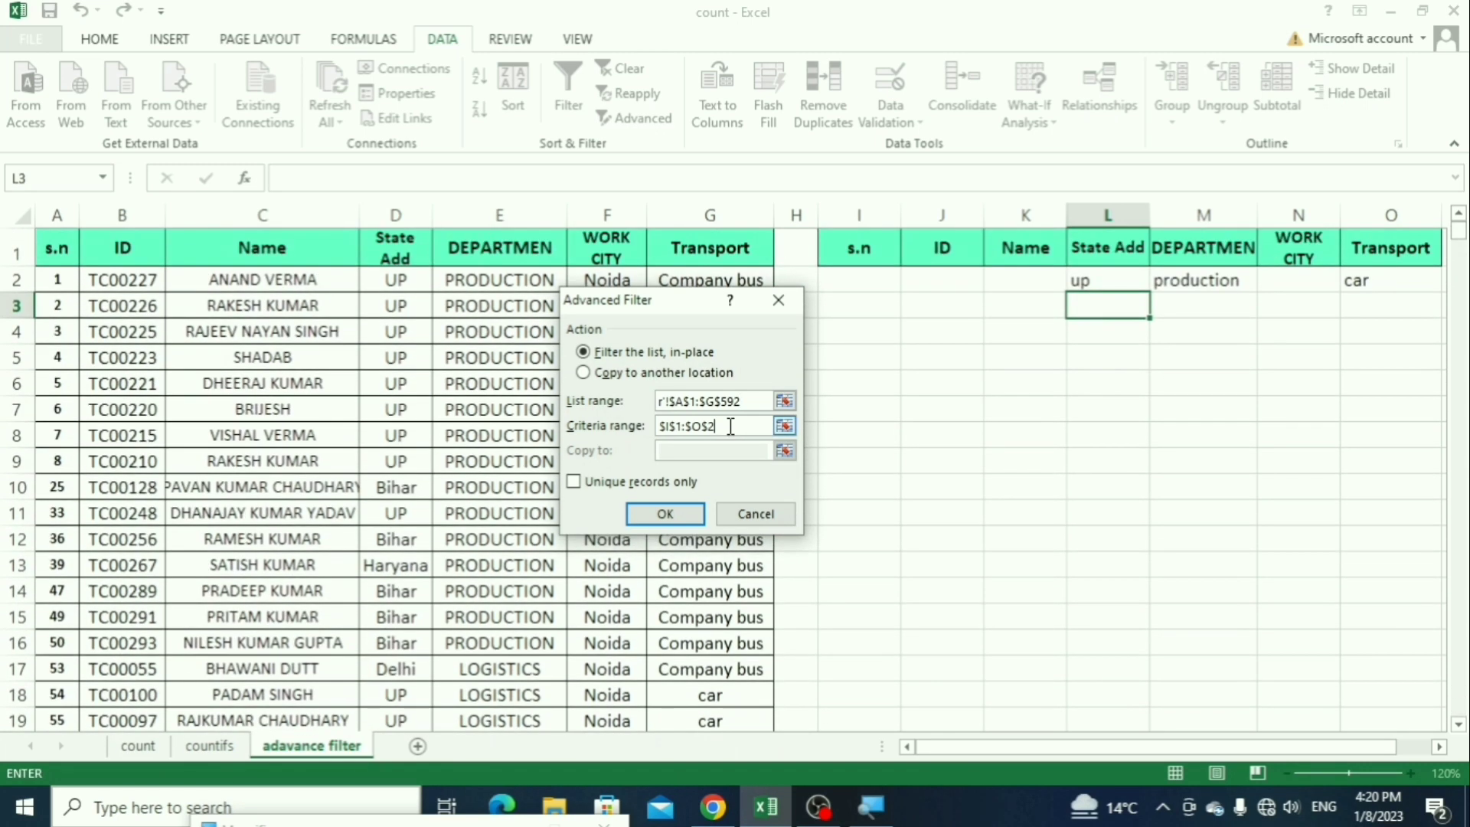
{"action": "left_click_drag", "start_coordinate": [863, 246], "coordinate": [1379, 287]}
{"action": "left_click", "coordinate": [663, 514]}
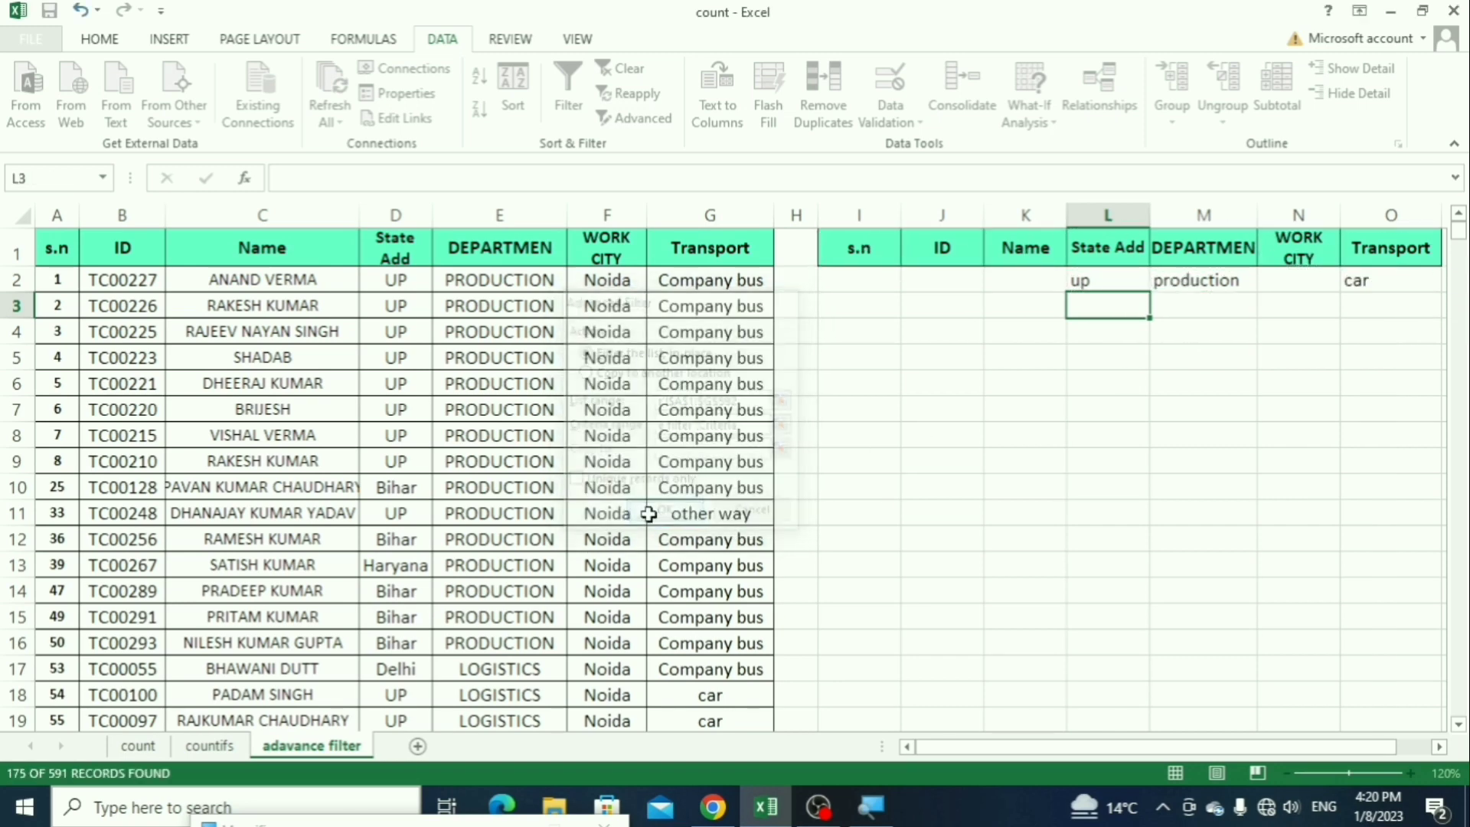
Step: Review the filtered records and select all their ID cells to check the record count
{"action": "scroll", "coordinate": [381, 381], "scroll_direction": "down", "scroll_amount": 10}
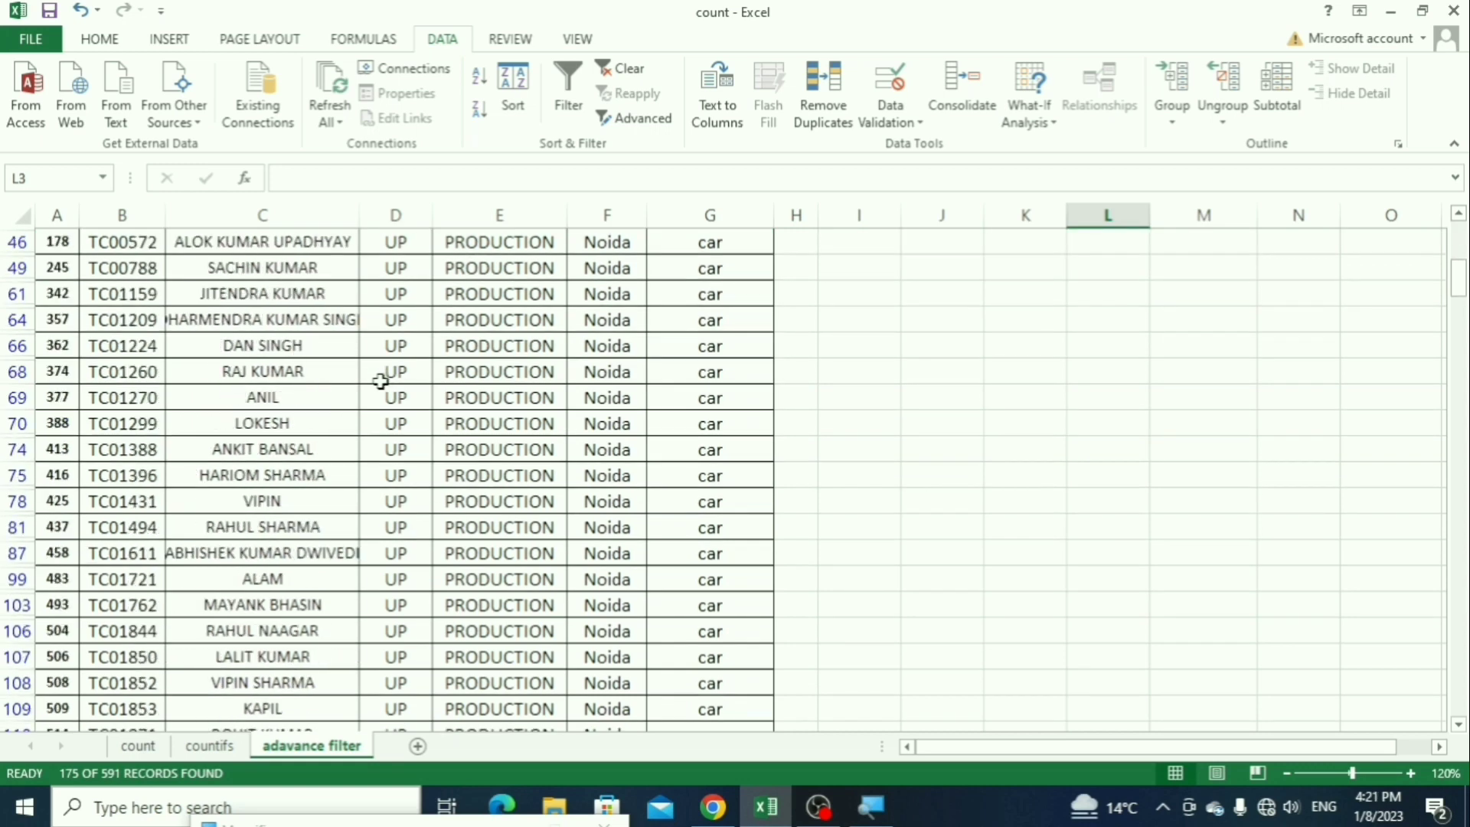
{"action": "scroll", "coordinate": [381, 381], "scroll_direction": "up", "scroll_amount": 6}
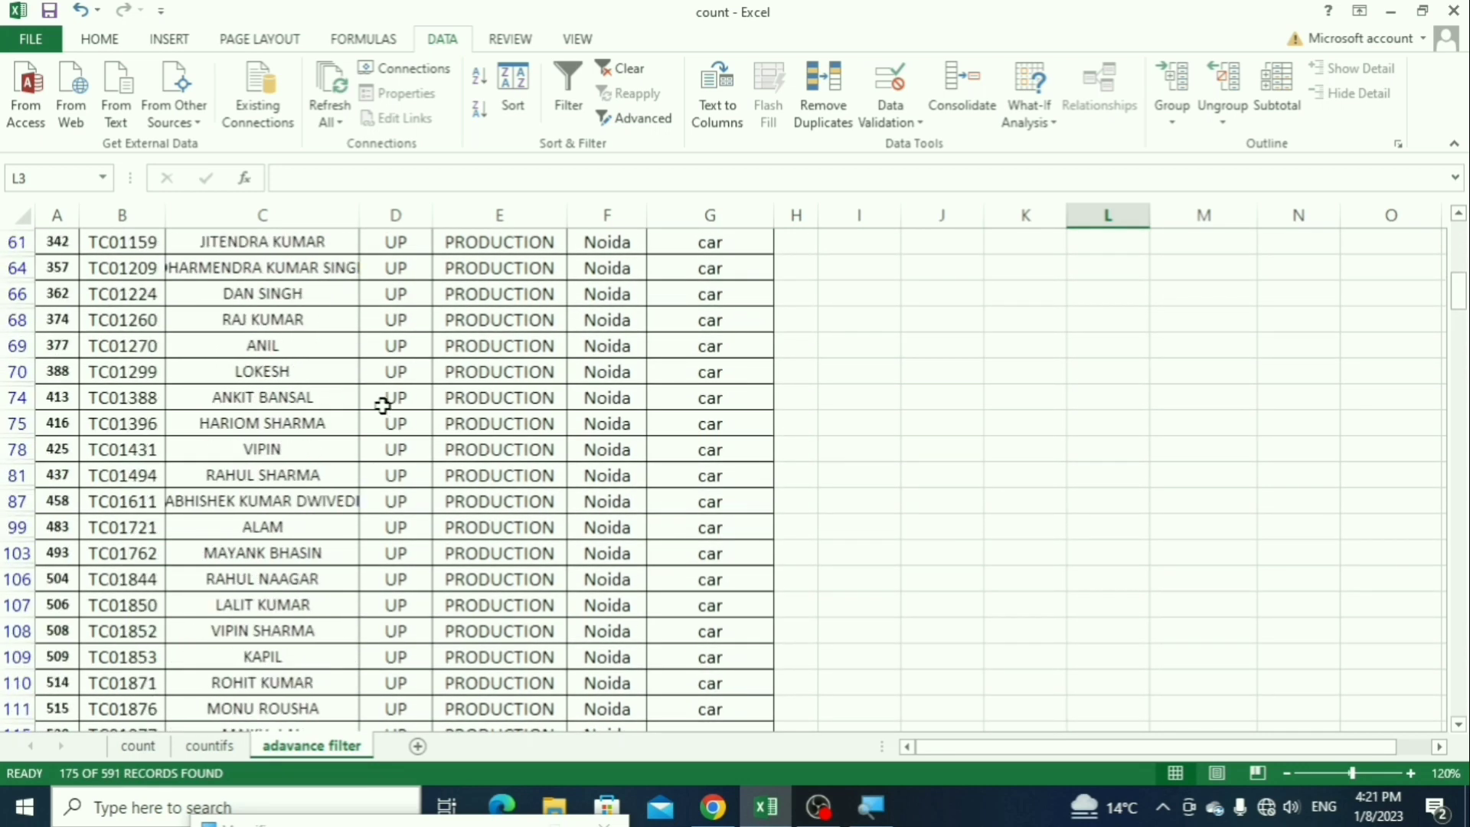
{"action": "left_click", "coordinate": [361, 420]}
{"action": "key", "text": "ctrl+Up"}
{"action": "key", "text": "Left"}
{"action": "key", "text": "Left"}
{"action": "key", "text": "Down"}
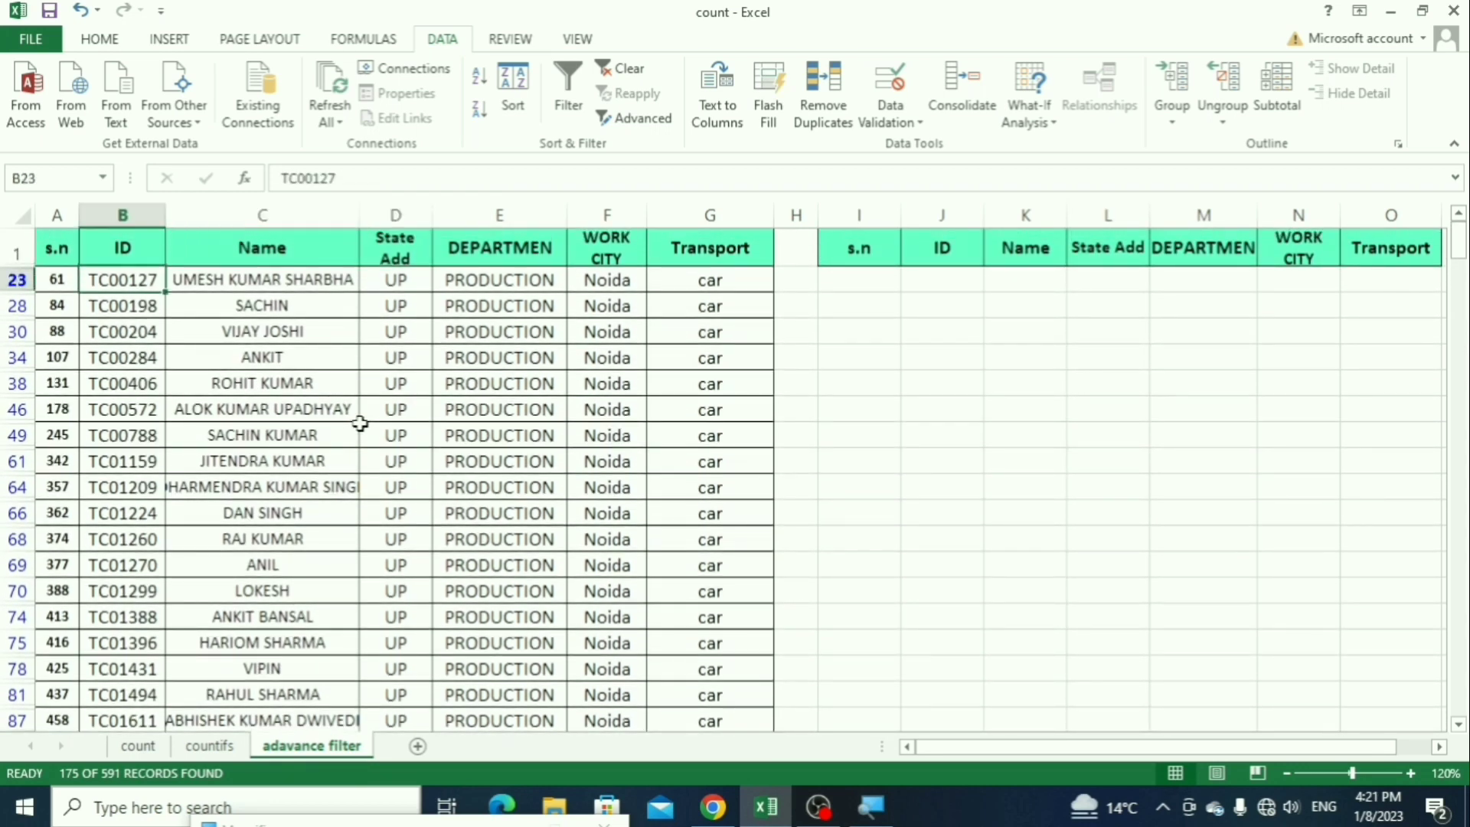
{"action": "key", "text": "ctrl+shift+Down"}
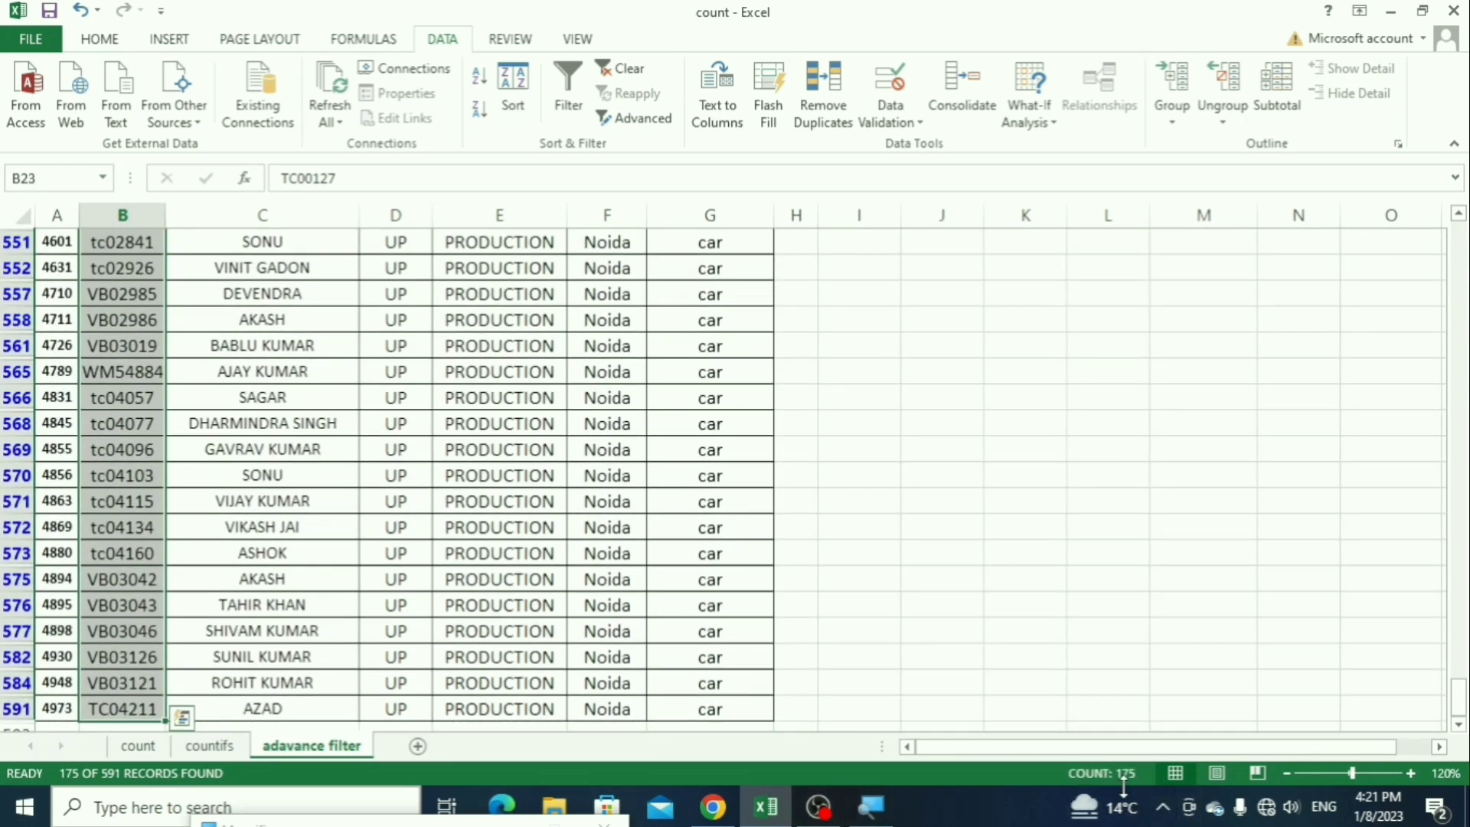
Step: Add a new worksheet after the adavance filter sheet
{"action": "left_click", "coordinate": [817, 577]}
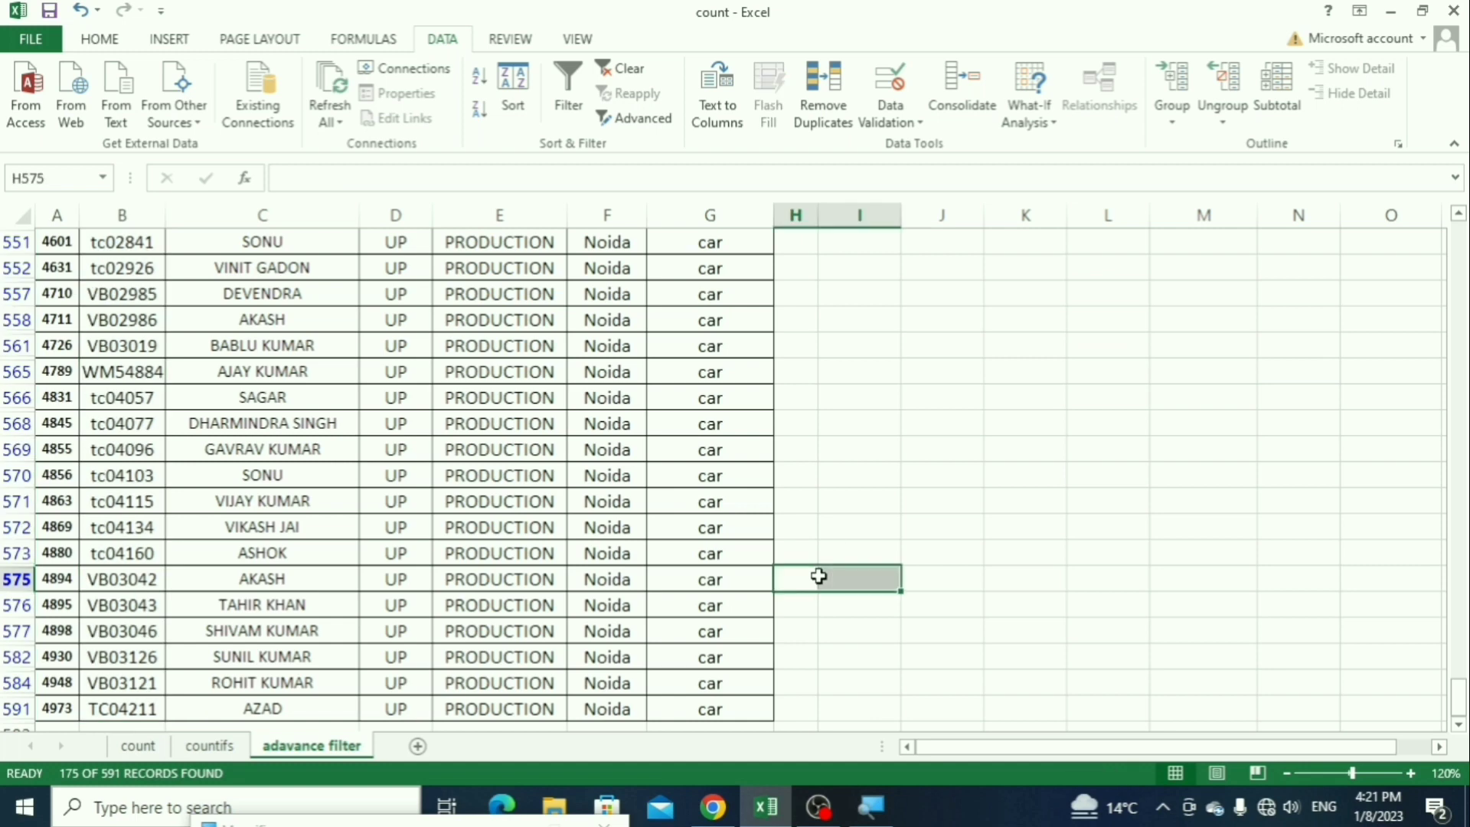
{"action": "key", "text": "ctrl+Up"}
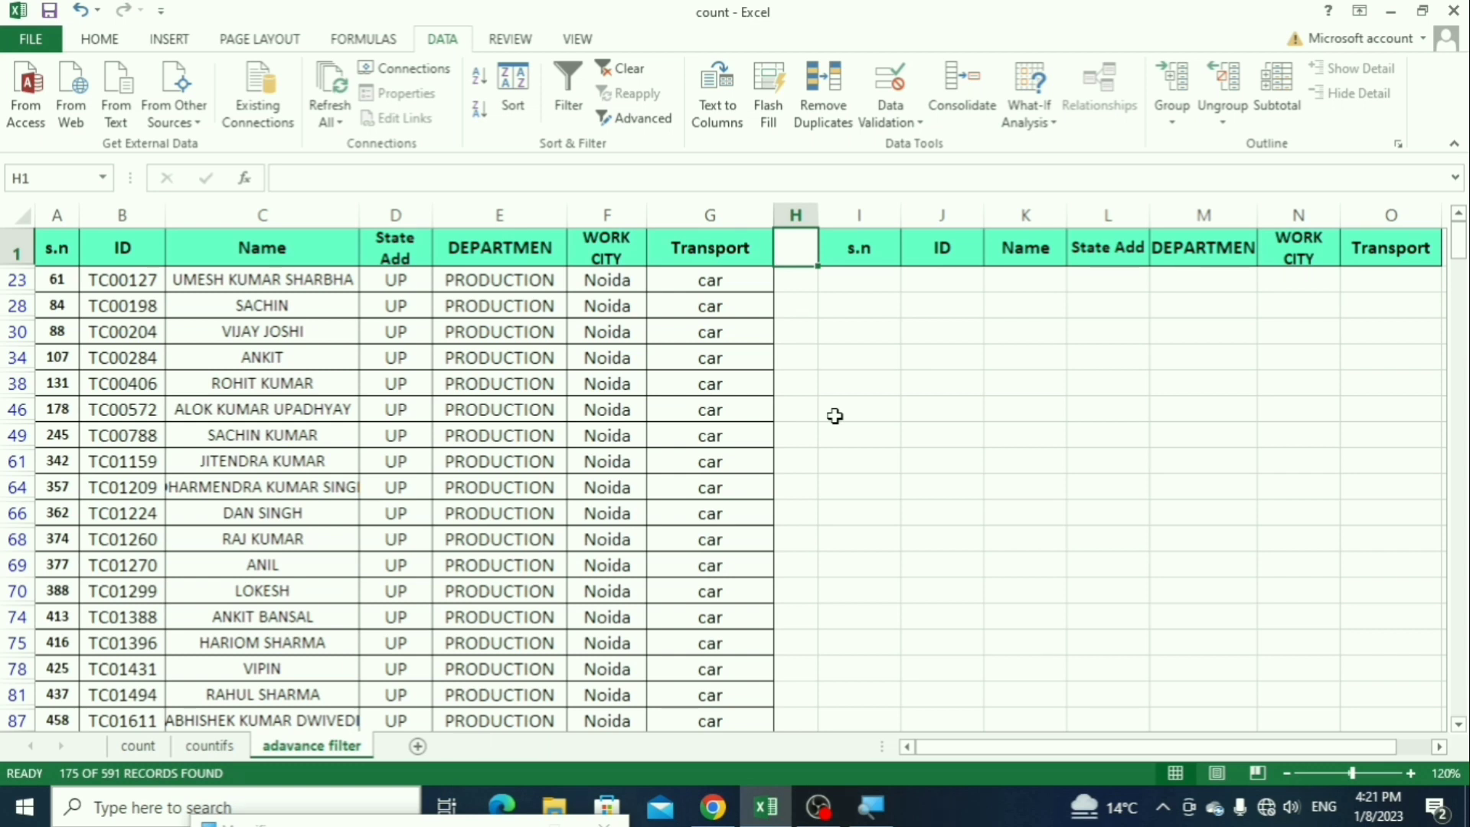
{"action": "left_click", "coordinate": [971, 416]}
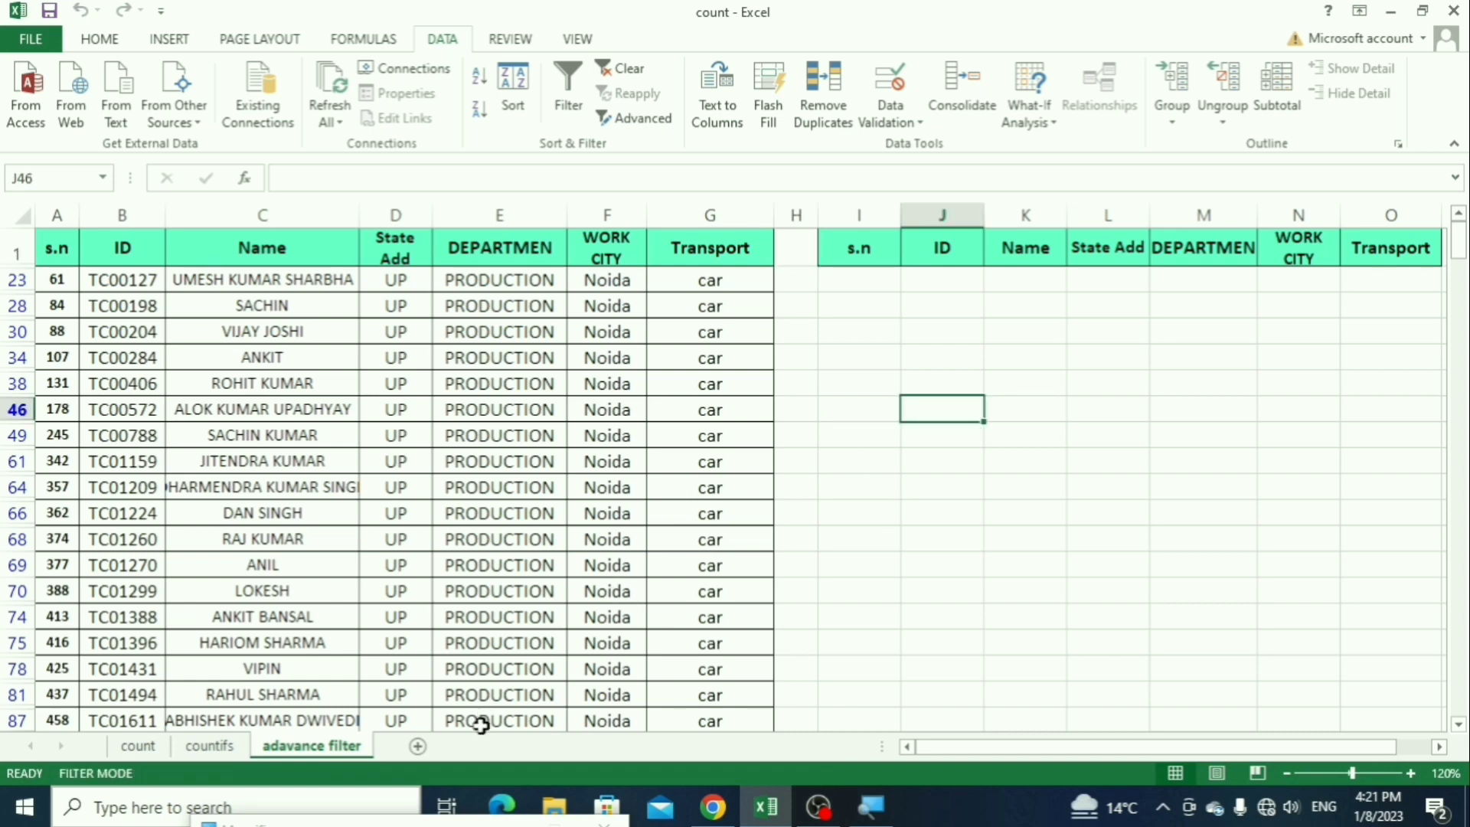
{"action": "left_click", "coordinate": [418, 746]}
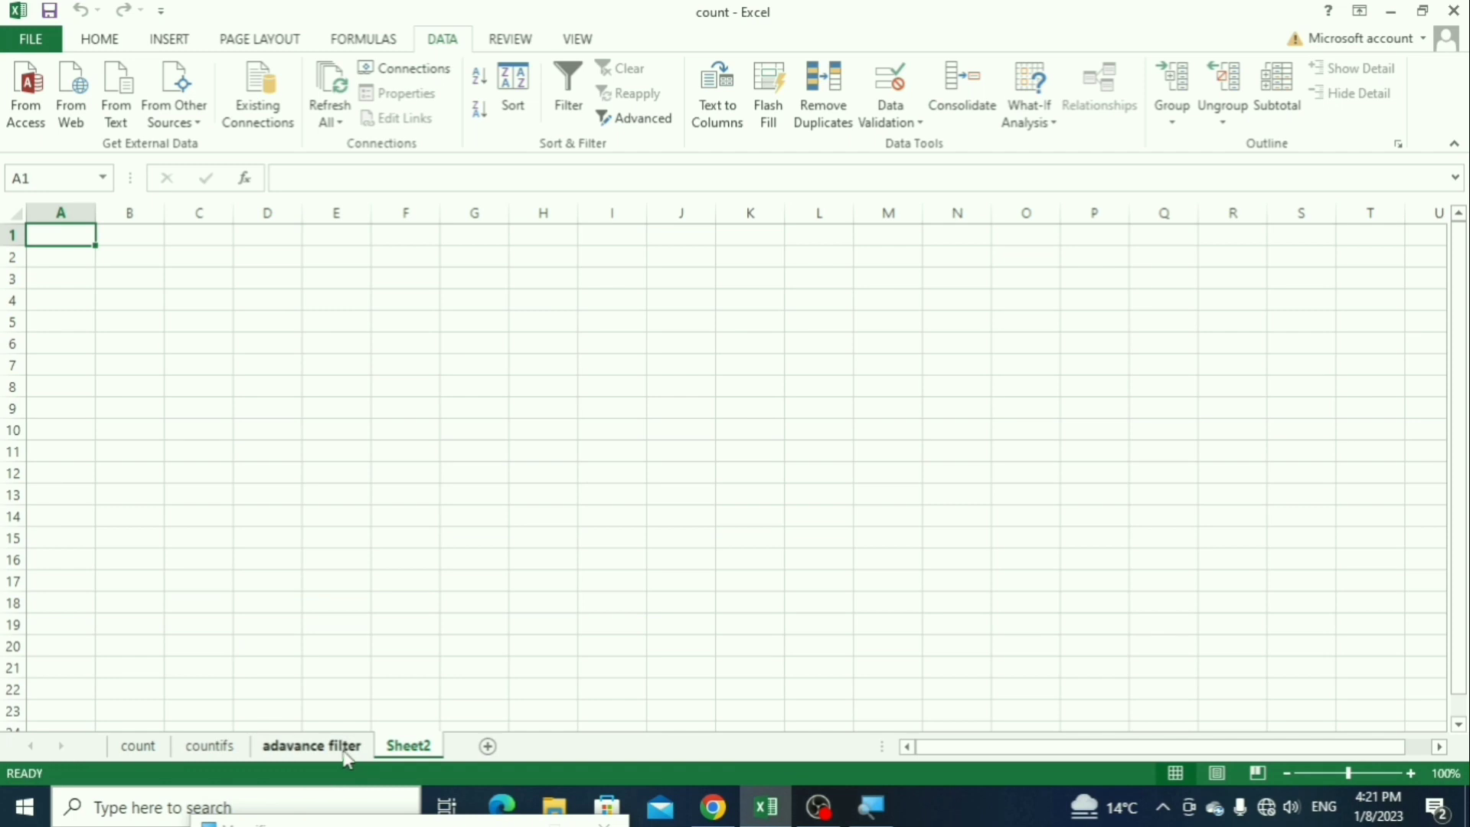
Step: Copy the criteria header row I1:O1 from the adavance filter sheet into Sheet2 starting at A1
{"action": "left_click", "coordinate": [345, 756]}
{"action": "left_click", "coordinate": [841, 249]}
{"action": "key", "text": "ctrl+shift+Right"}
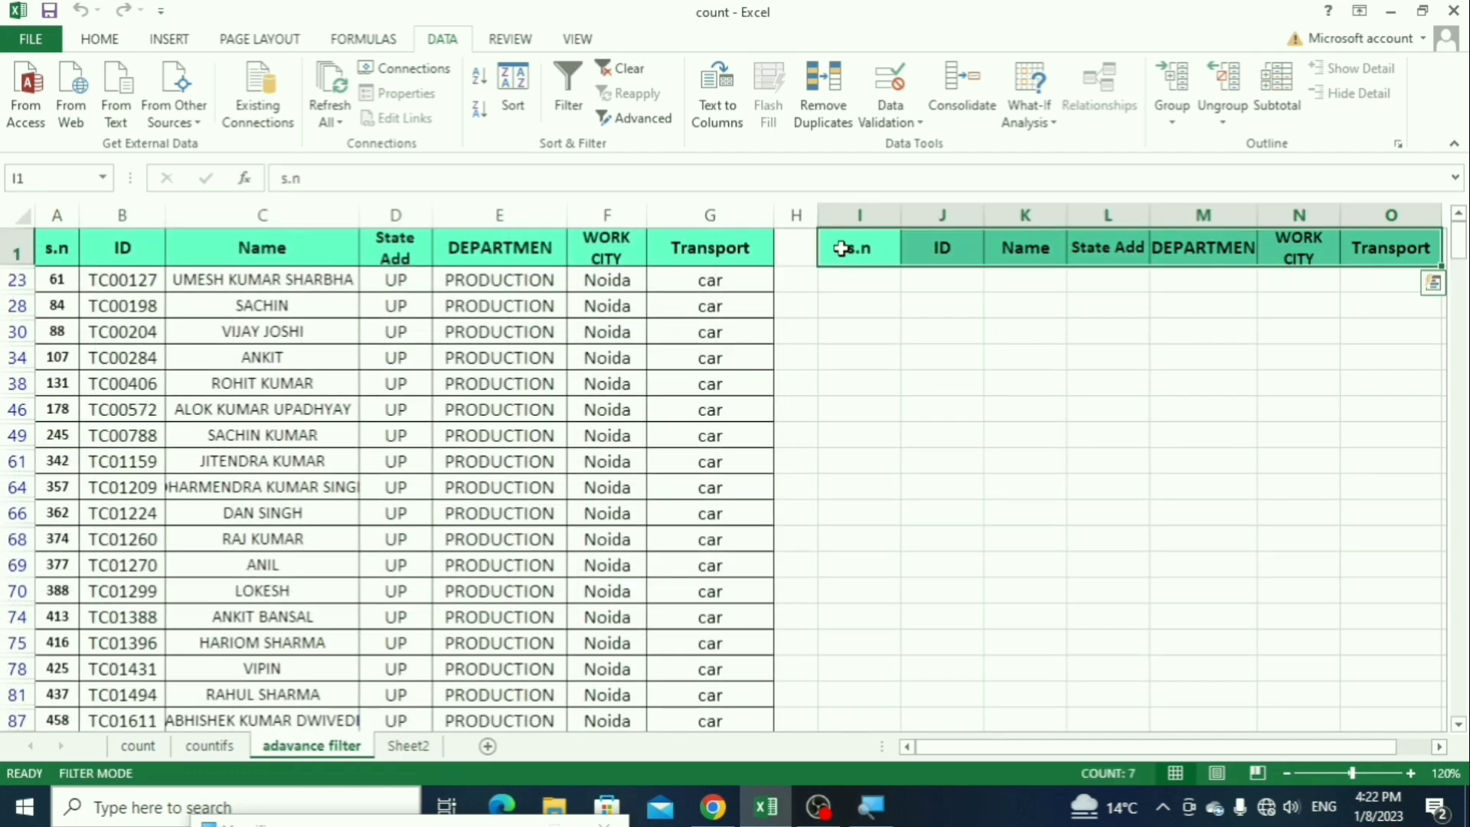
{"action": "key", "text": "ctrl+c"}
{"action": "left_click", "coordinate": [408, 745]}
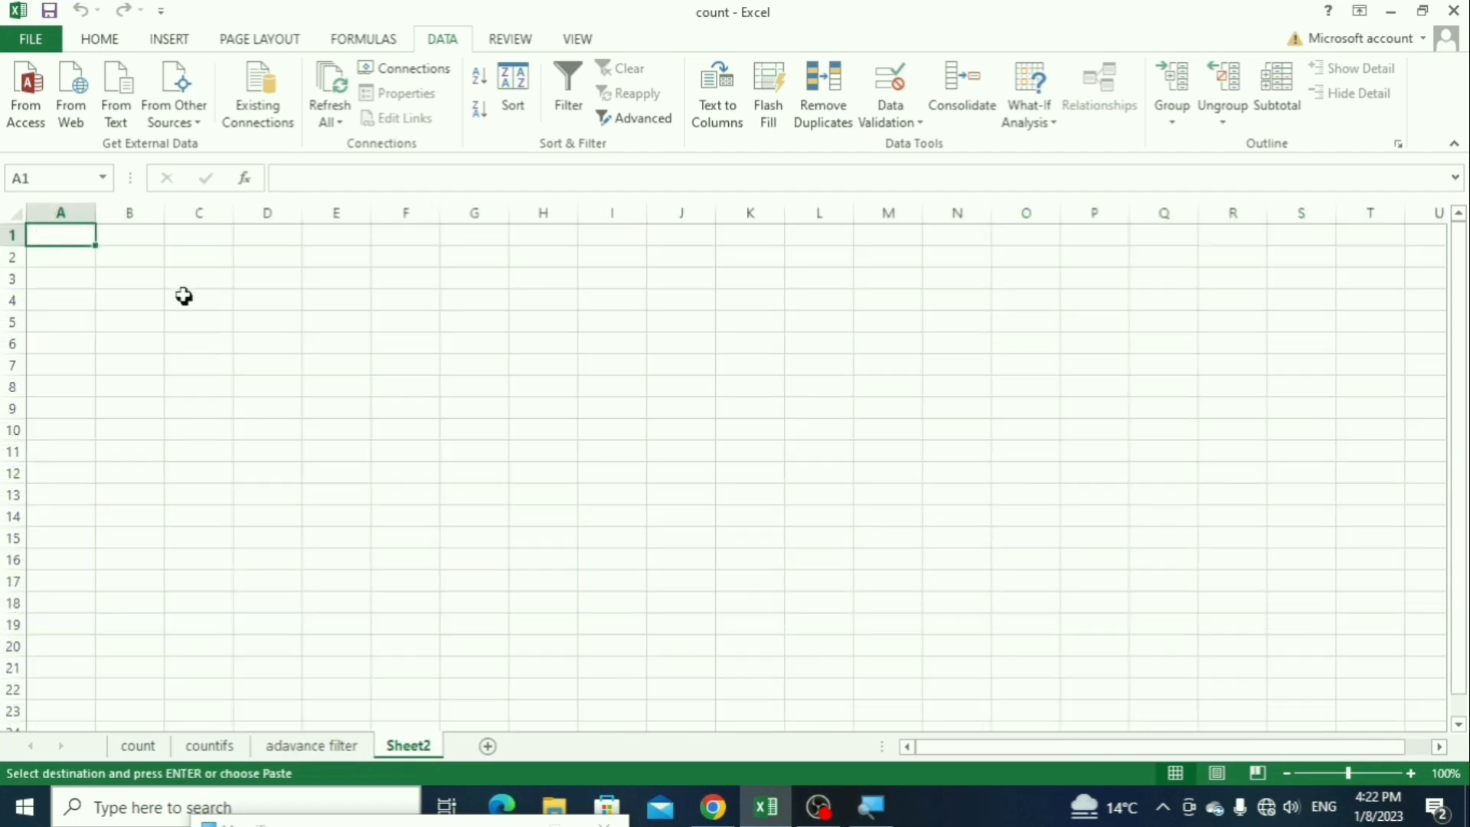
{"action": "key", "text": "ctrl+v"}
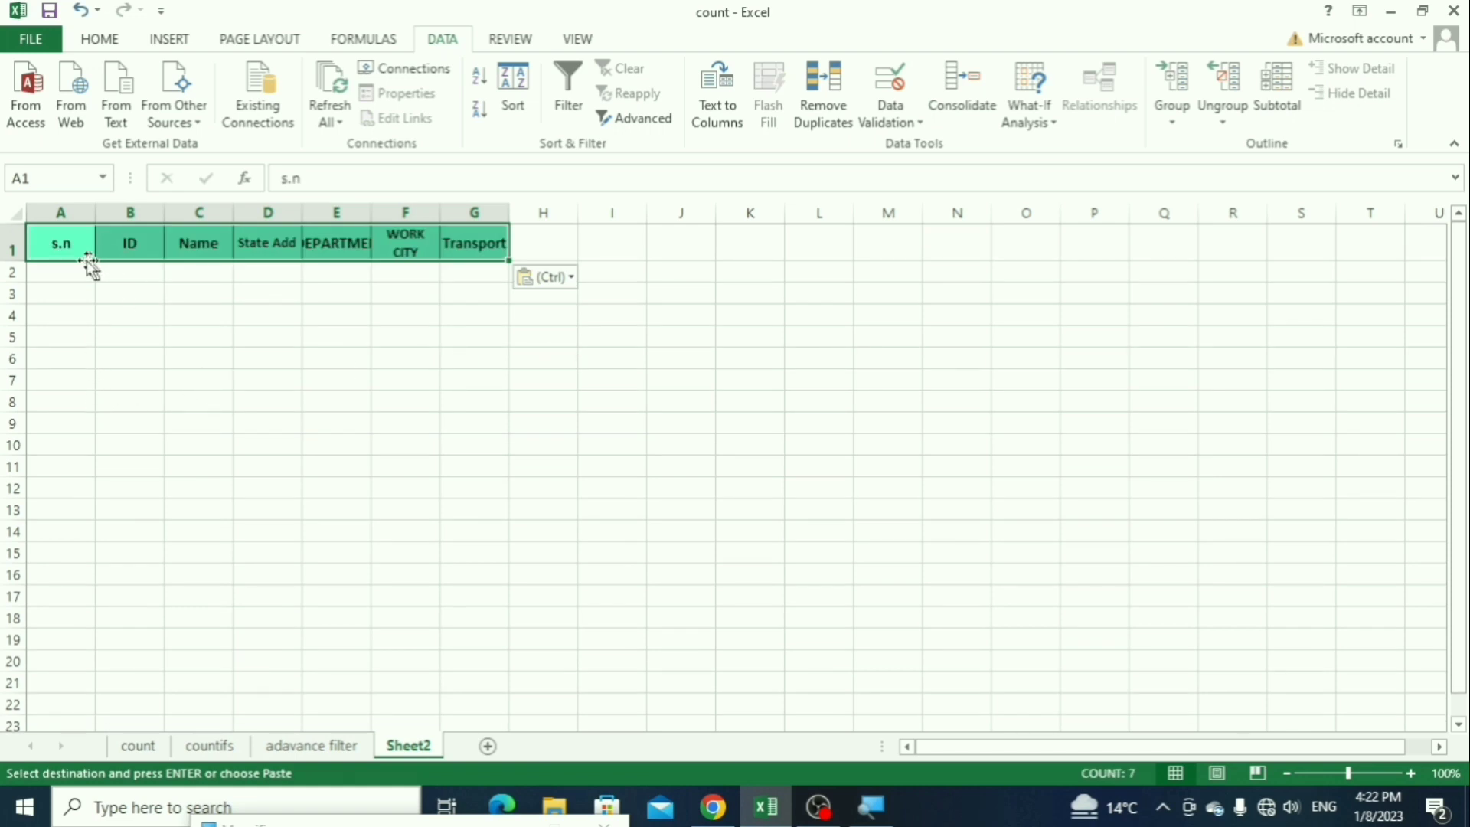
Step: Paste the same header row at A6 and widen the State Add and DEPARTMEN columns to fit their headings
{"action": "left_click", "coordinate": [75, 357]}
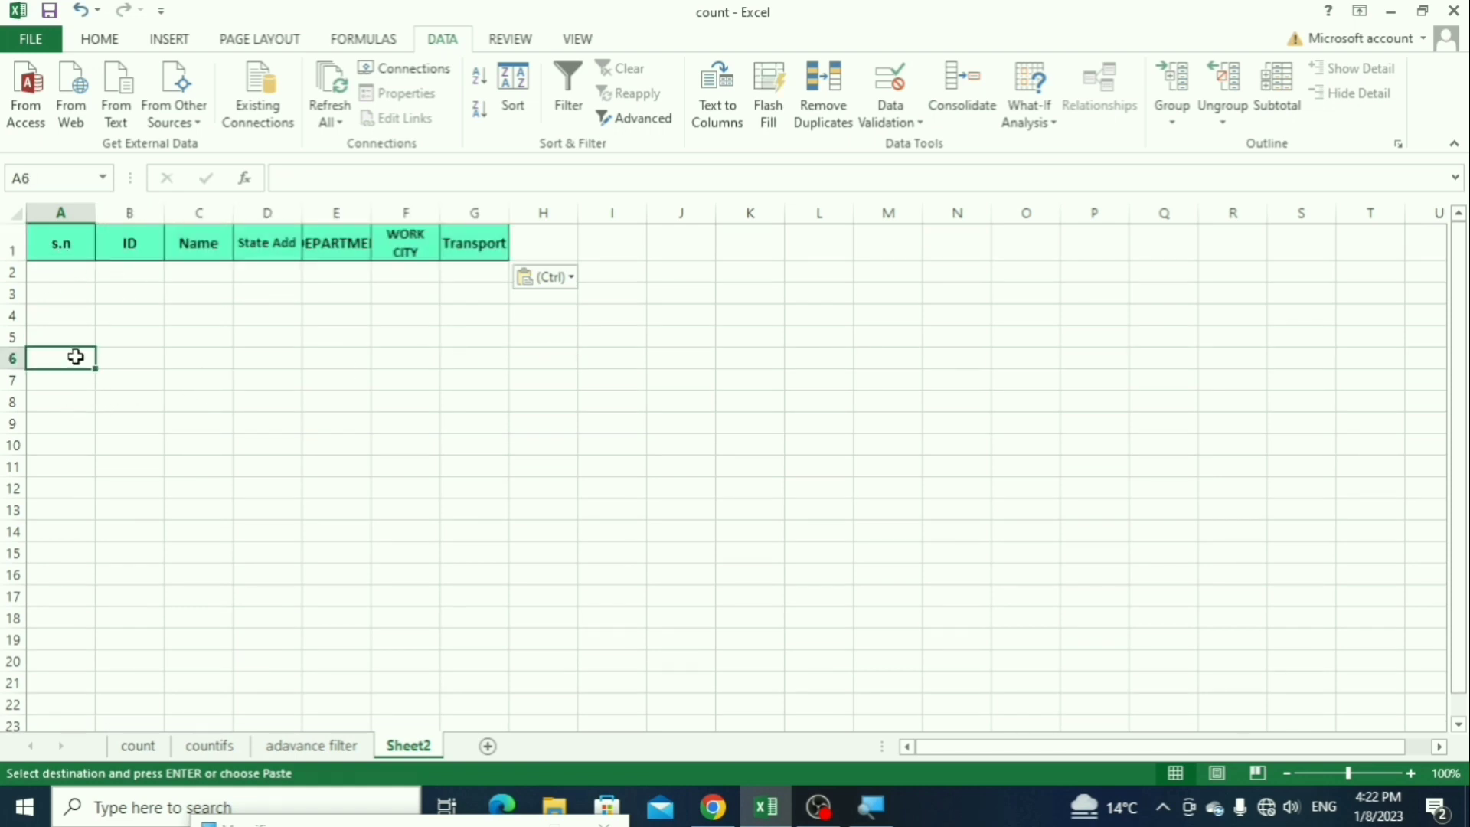
{"action": "key", "text": "ctrl+v"}
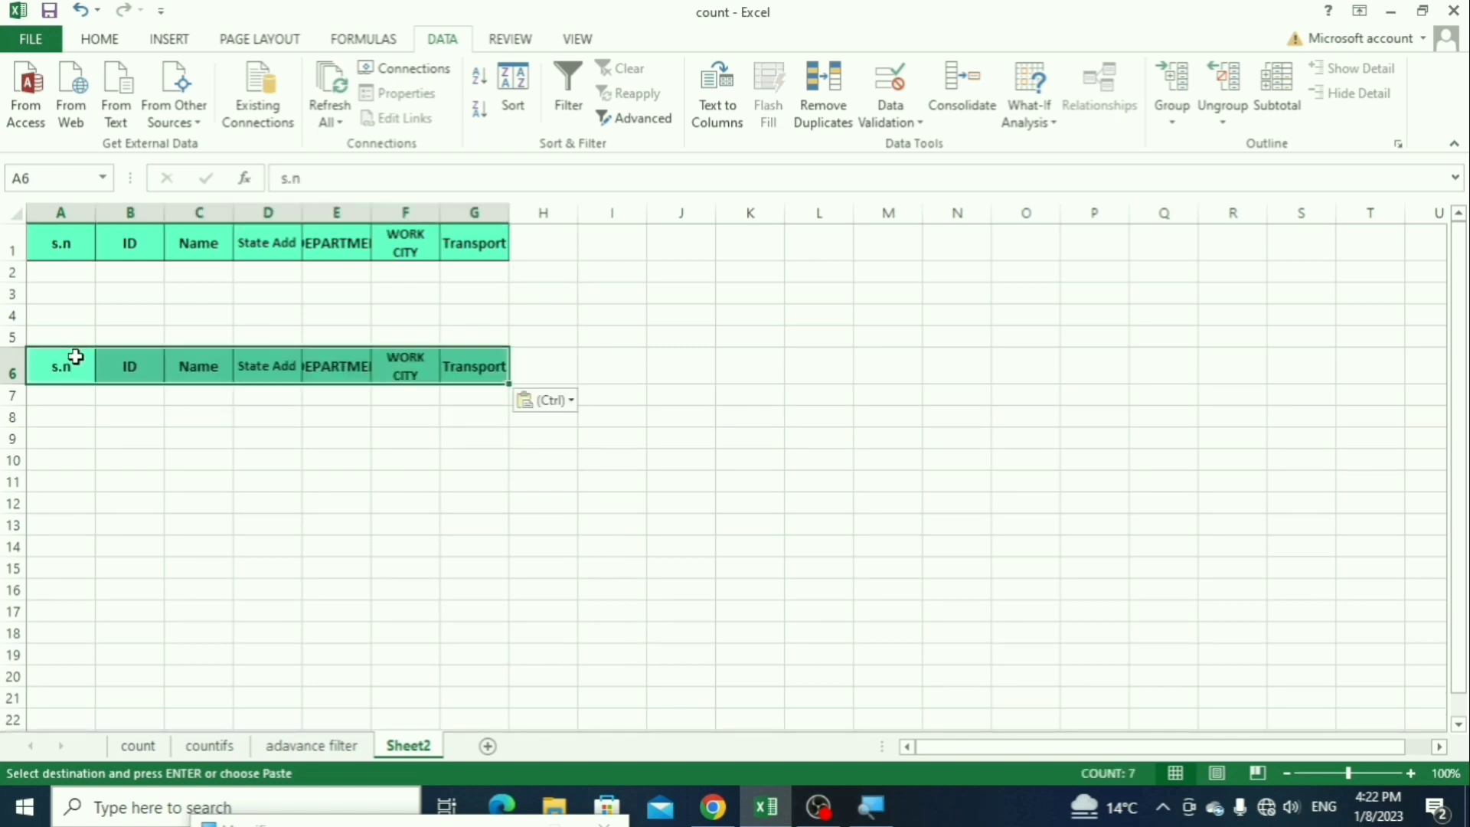
{"action": "left_click_drag", "start_coordinate": [371, 212], "coordinate": [407, 212]}
{"action": "left_click_drag", "start_coordinate": [305, 211], "coordinate": [324, 212]}
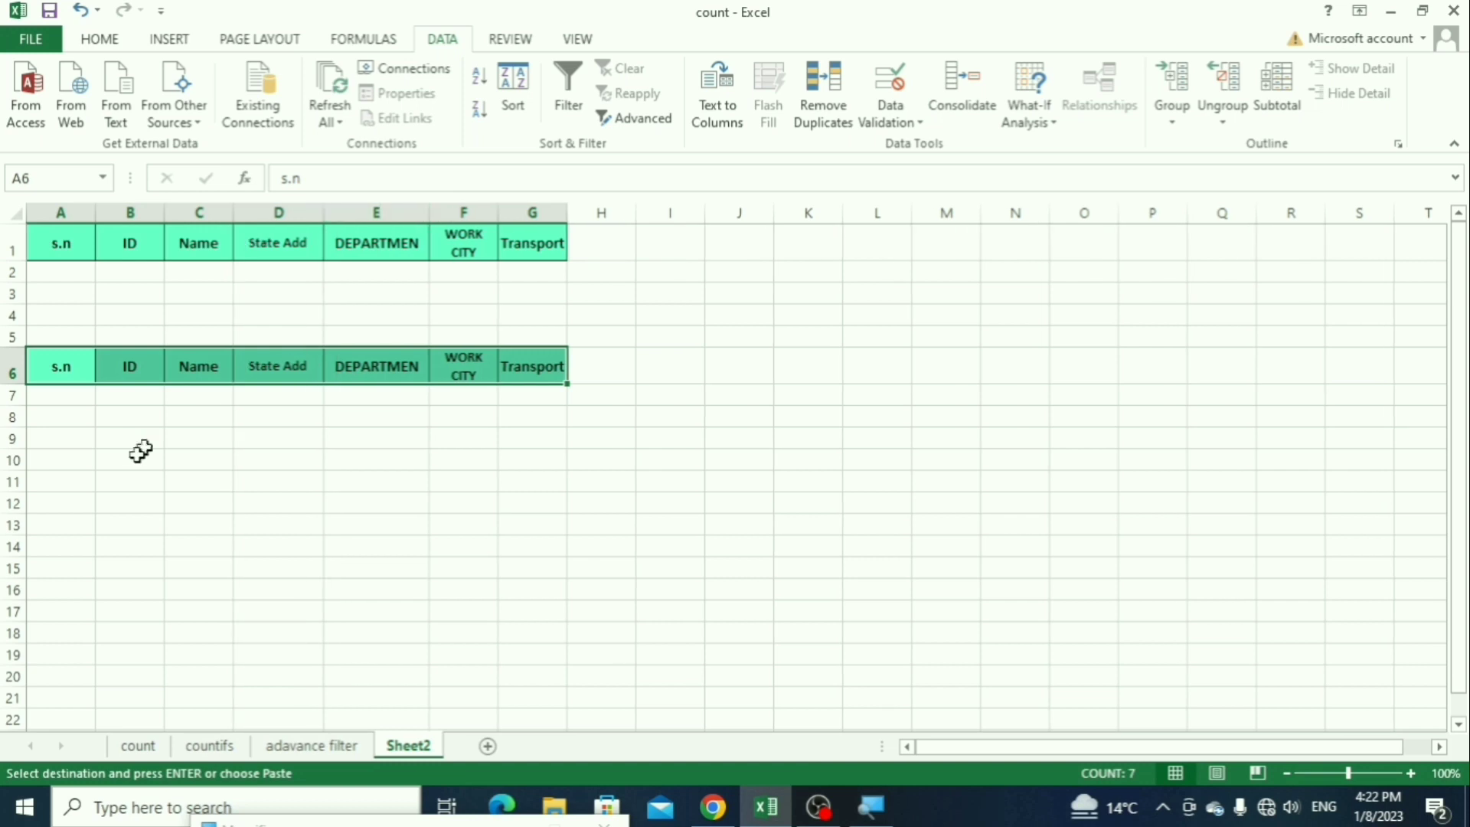
{"action": "left_click", "coordinate": [71, 394]}
{"action": "left_click_drag", "start_coordinate": [71, 395], "coordinate": [151, 663]}
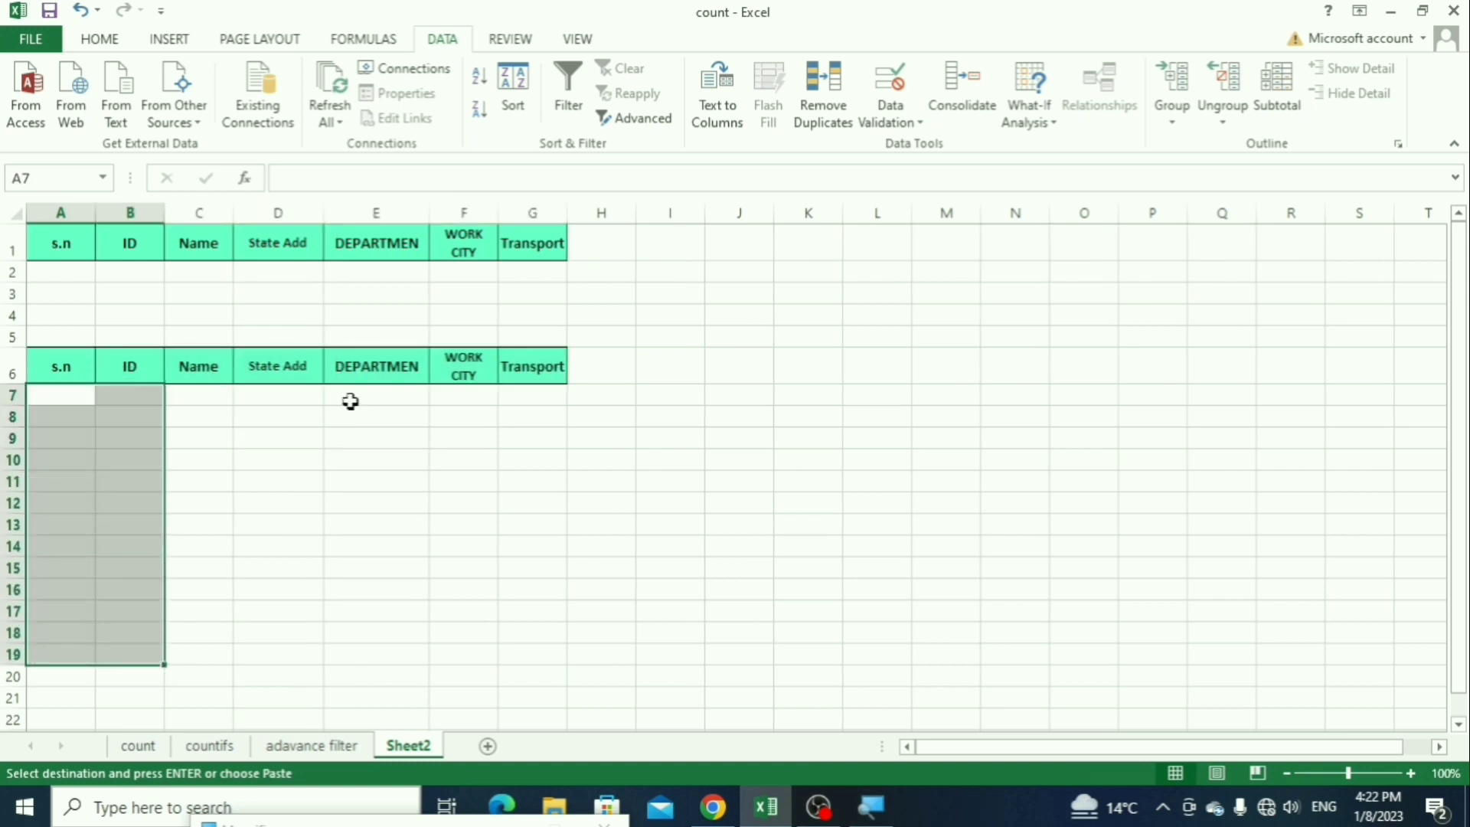
{"action": "left_click_drag", "start_coordinate": [352, 400], "coordinate": [353, 586]}
{"action": "left_click_drag", "start_coordinate": [79, 374], "coordinate": [543, 375]}
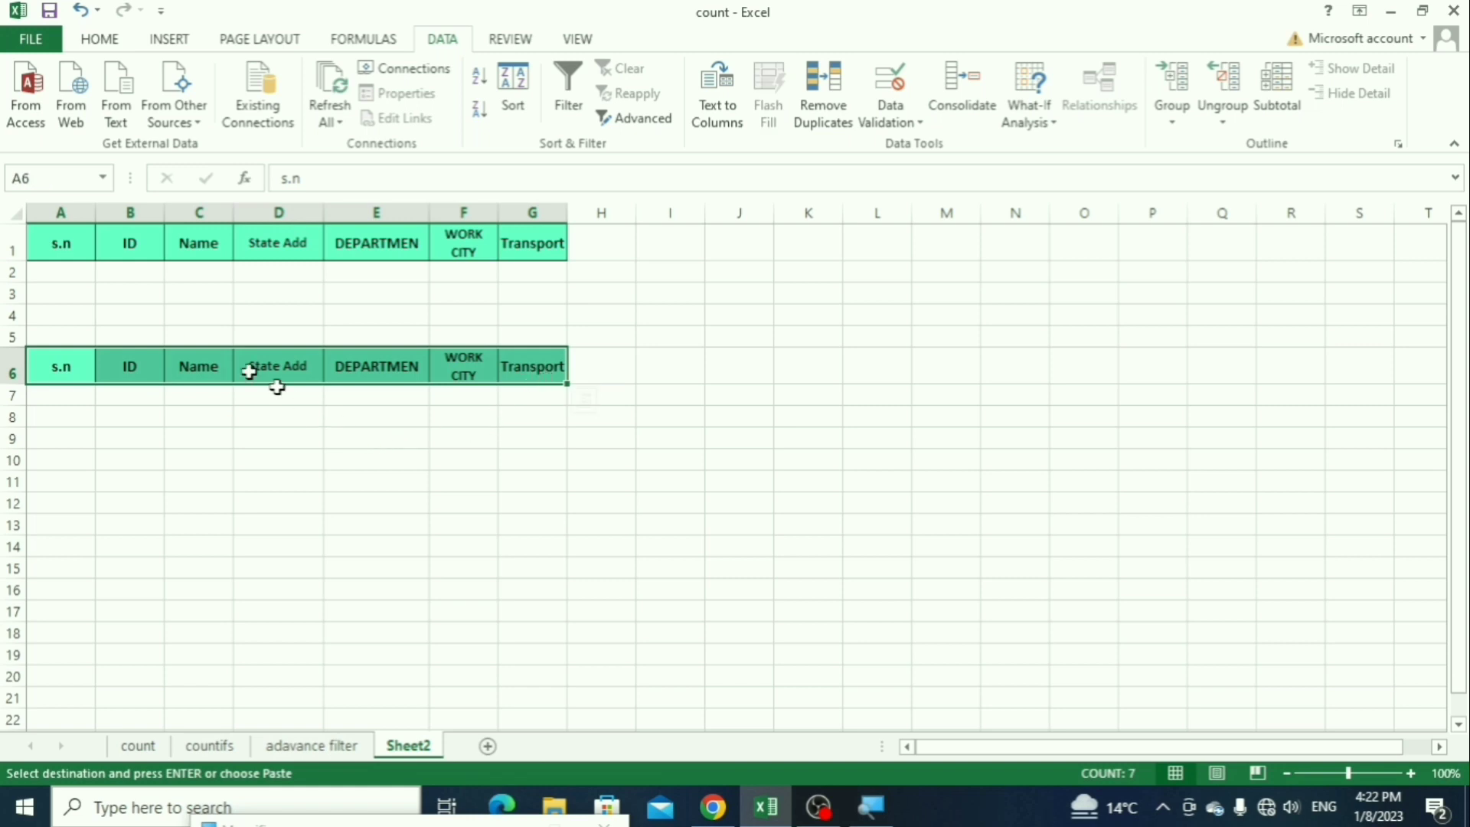
{"action": "left_click", "coordinate": [71, 244]}
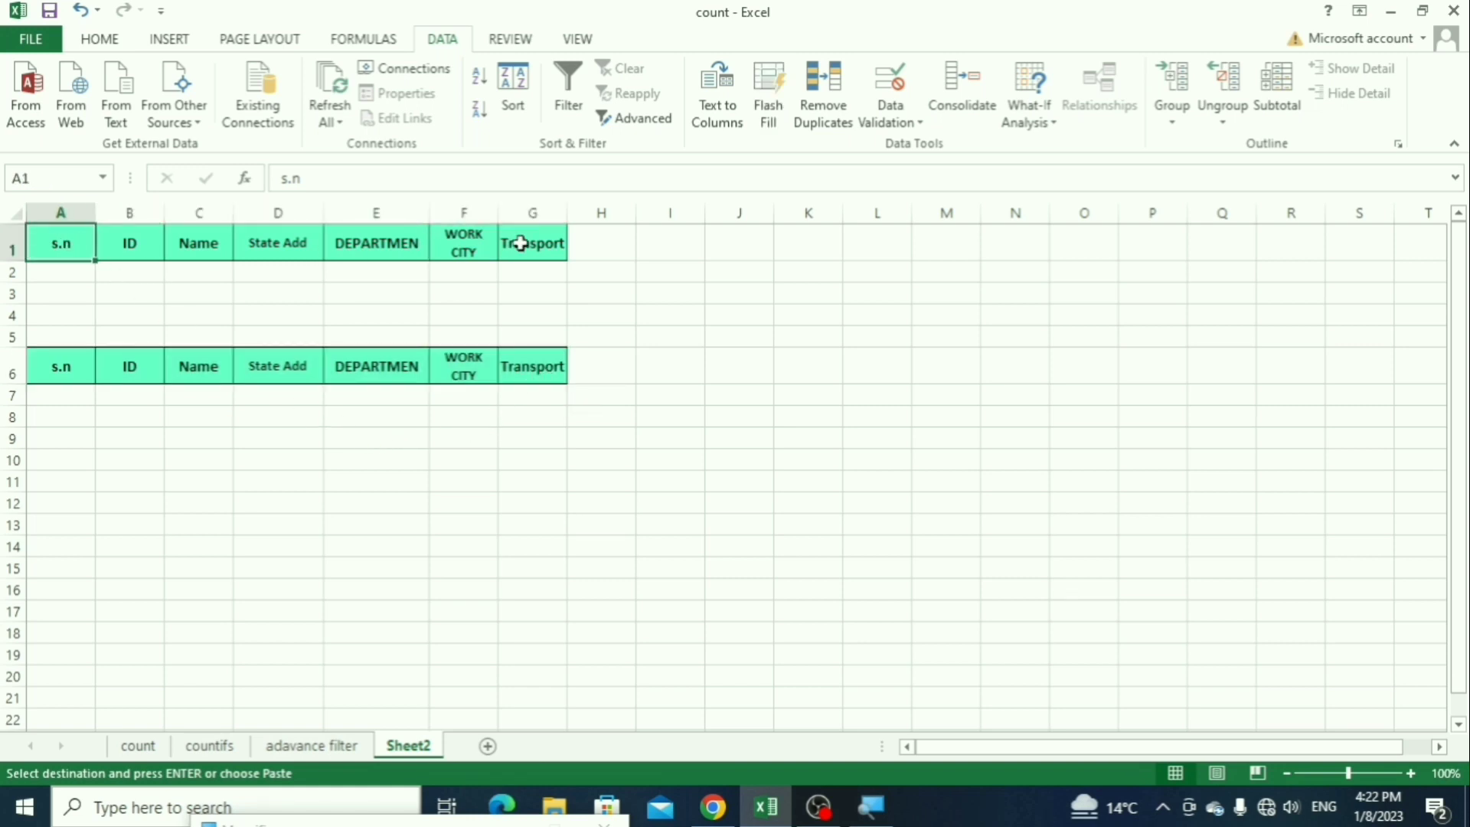
{"action": "left_click", "coordinate": [377, 277]}
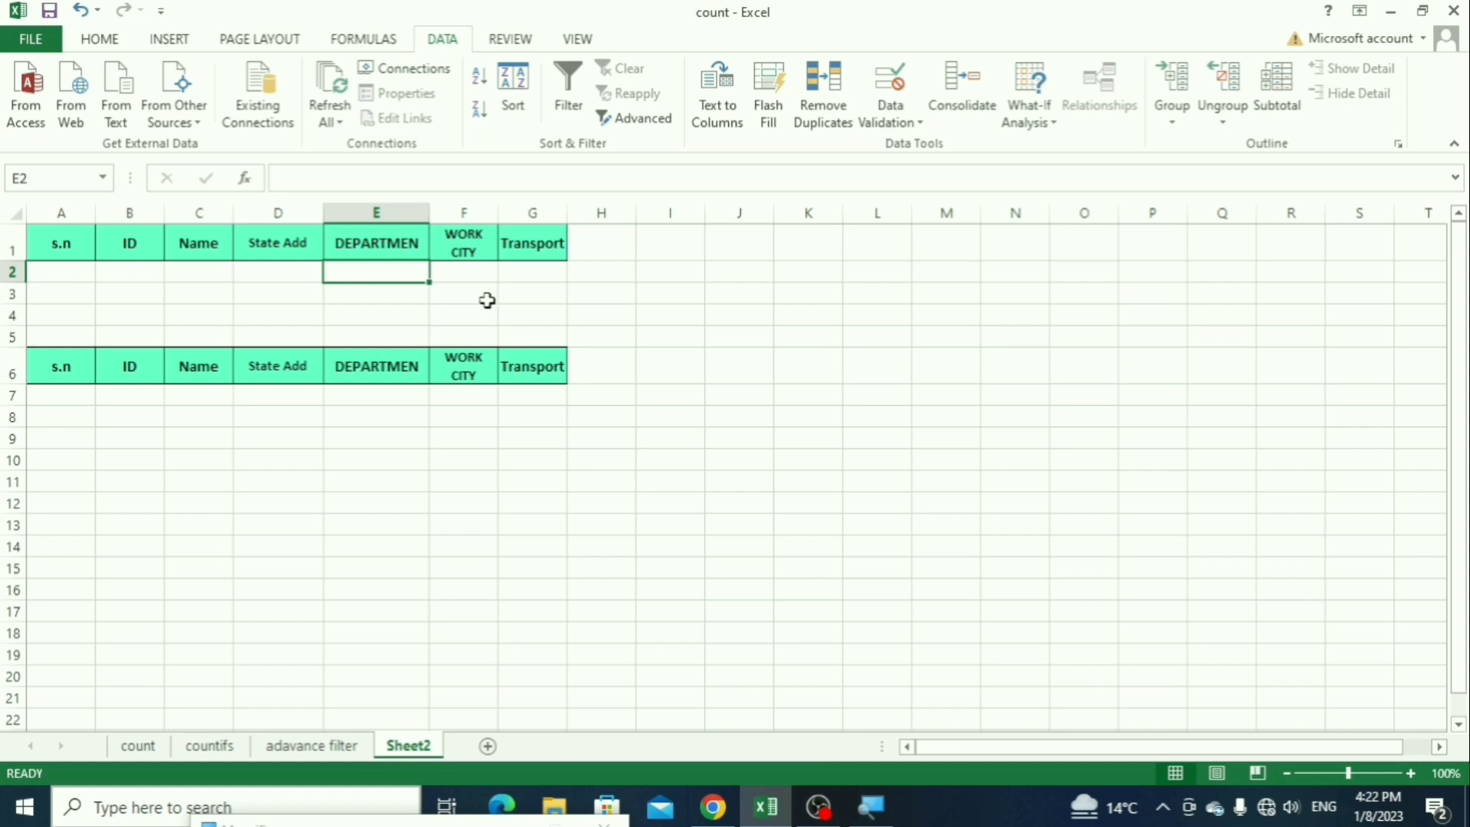
Step: Enter company bus as the Transport criterion in G2 and widen column G to fit it
{"action": "left_click", "coordinate": [540, 274]}
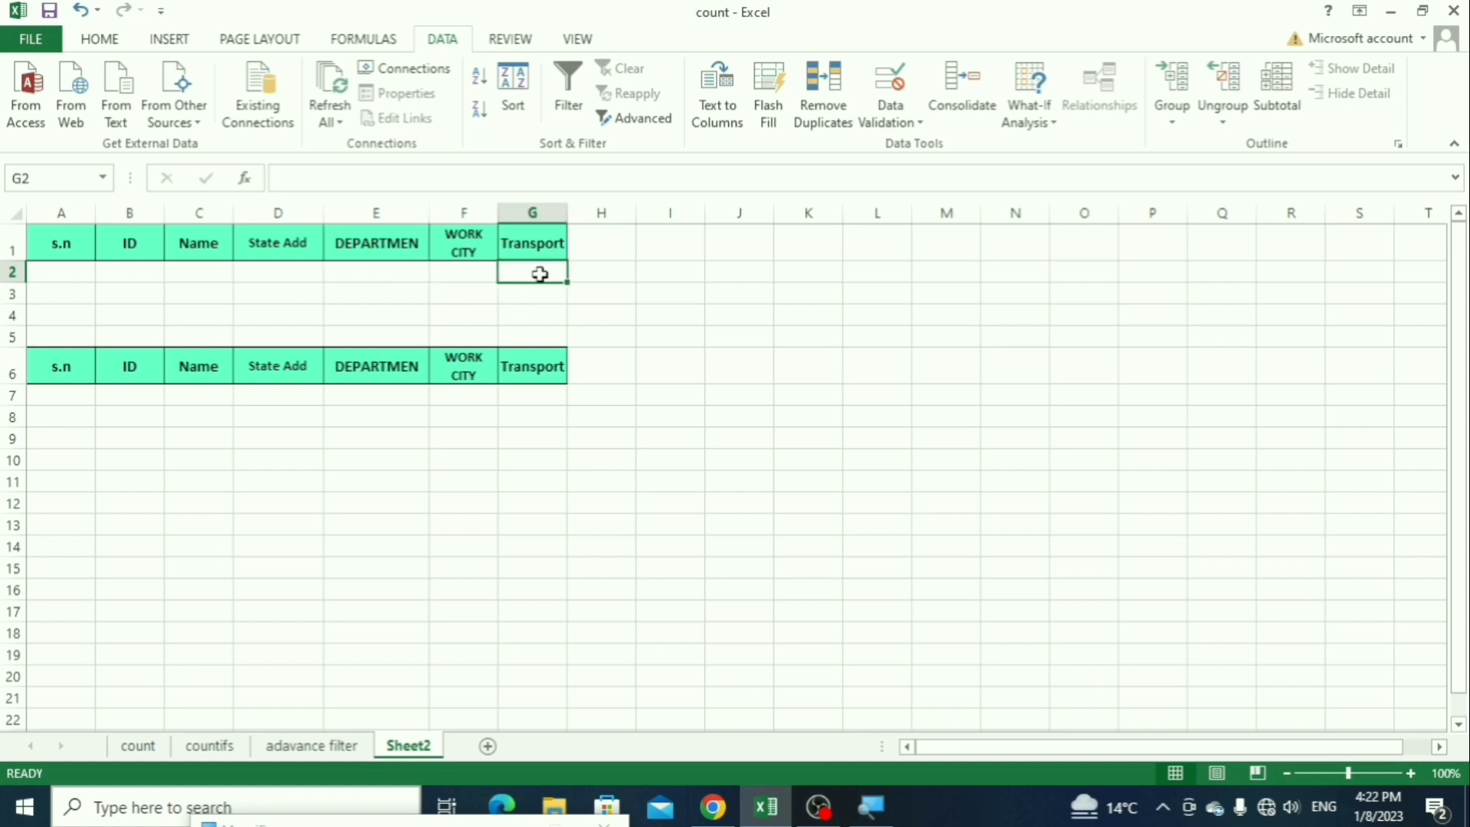
{"action": "type", "text": "com"}
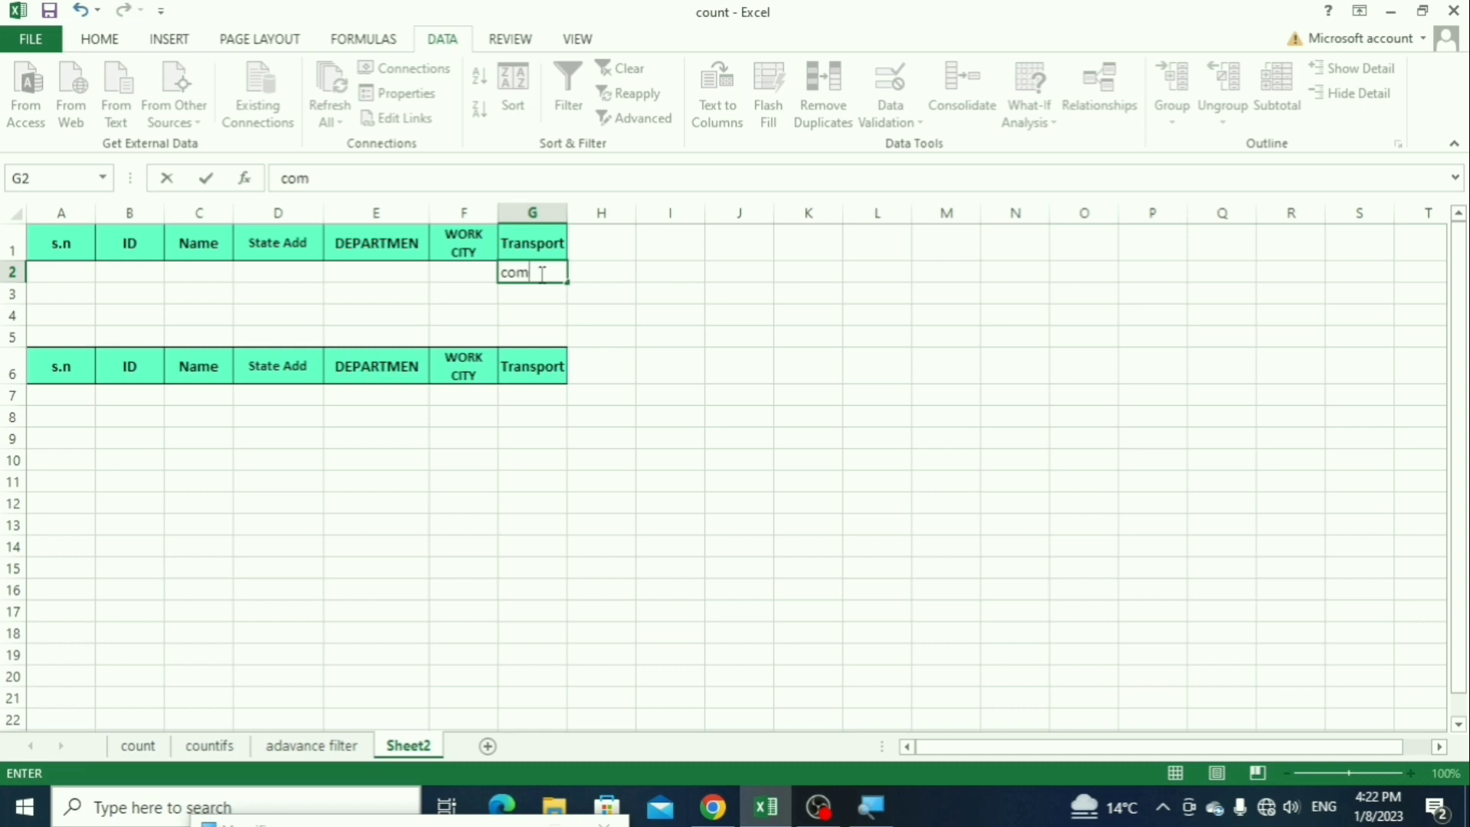
{"action": "type", "text": "pany bus"}
{"action": "key", "text": "Return"}
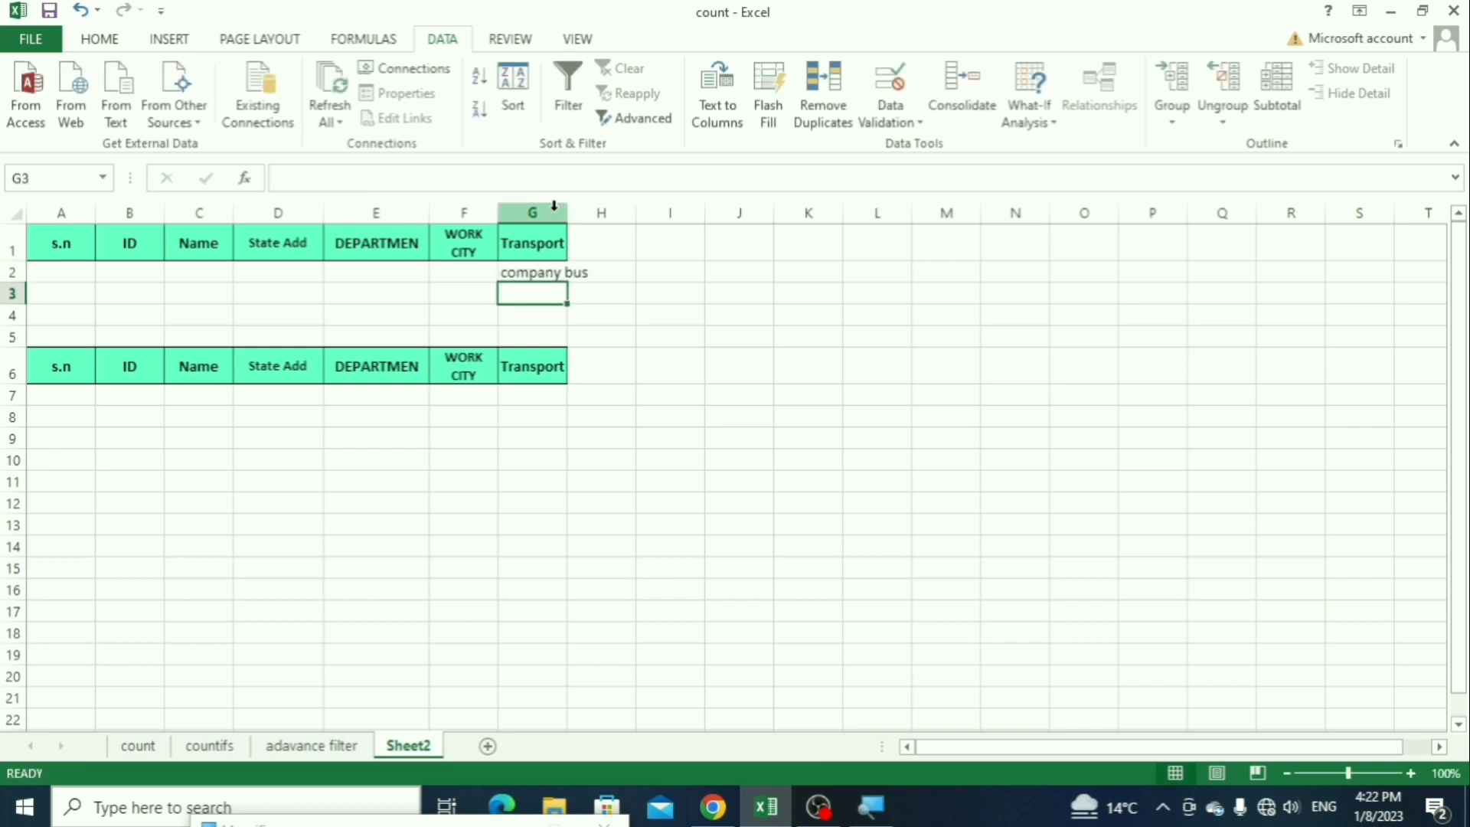
{"action": "left_click_drag", "start_coordinate": [566, 212], "coordinate": [649, 236]}
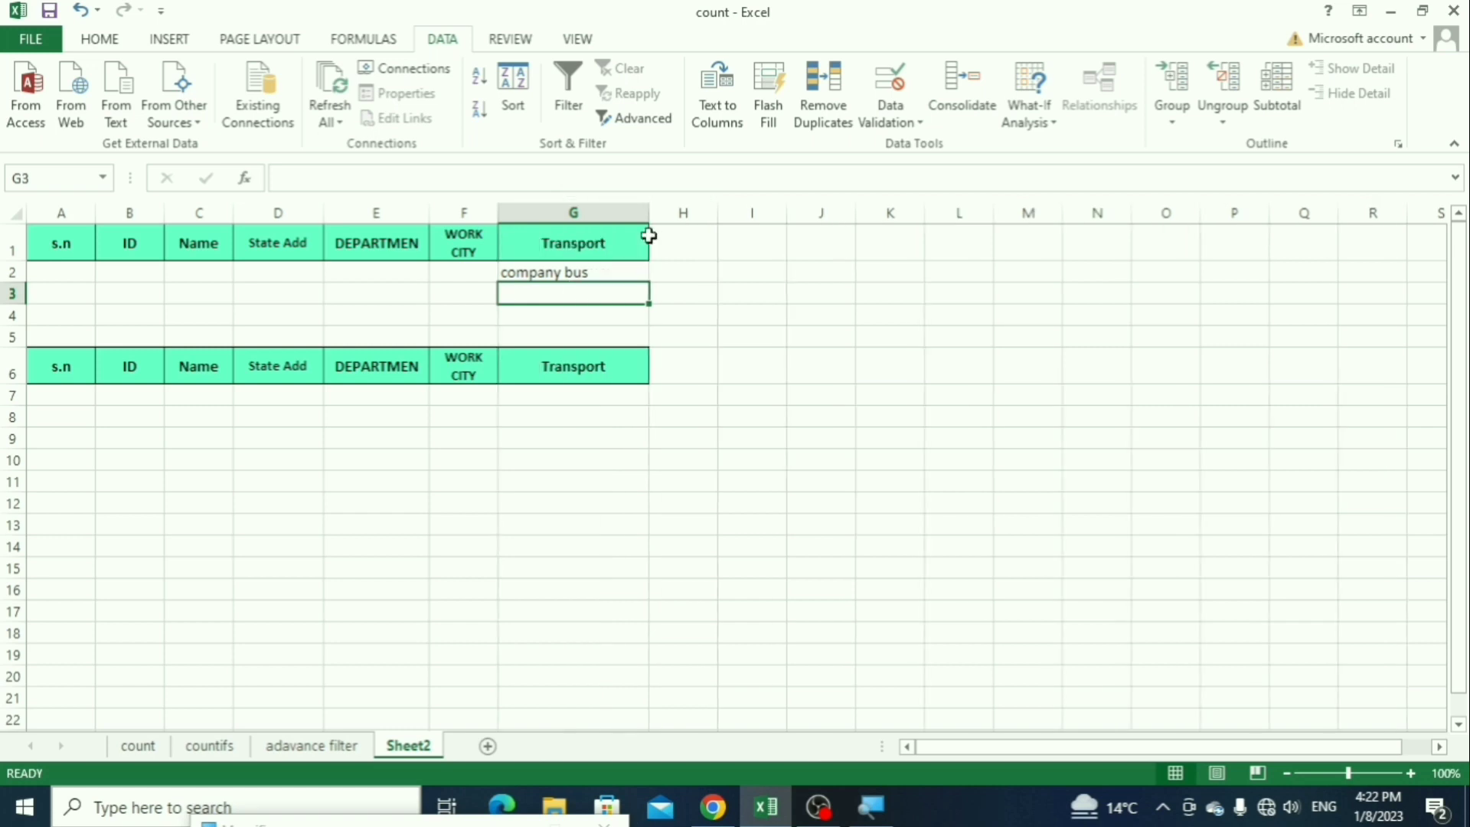
Step: Enter noida as the WORK CITY criterion in F2 and bihar as the State Add criterion in D2
{"action": "left_click", "coordinate": [469, 276]}
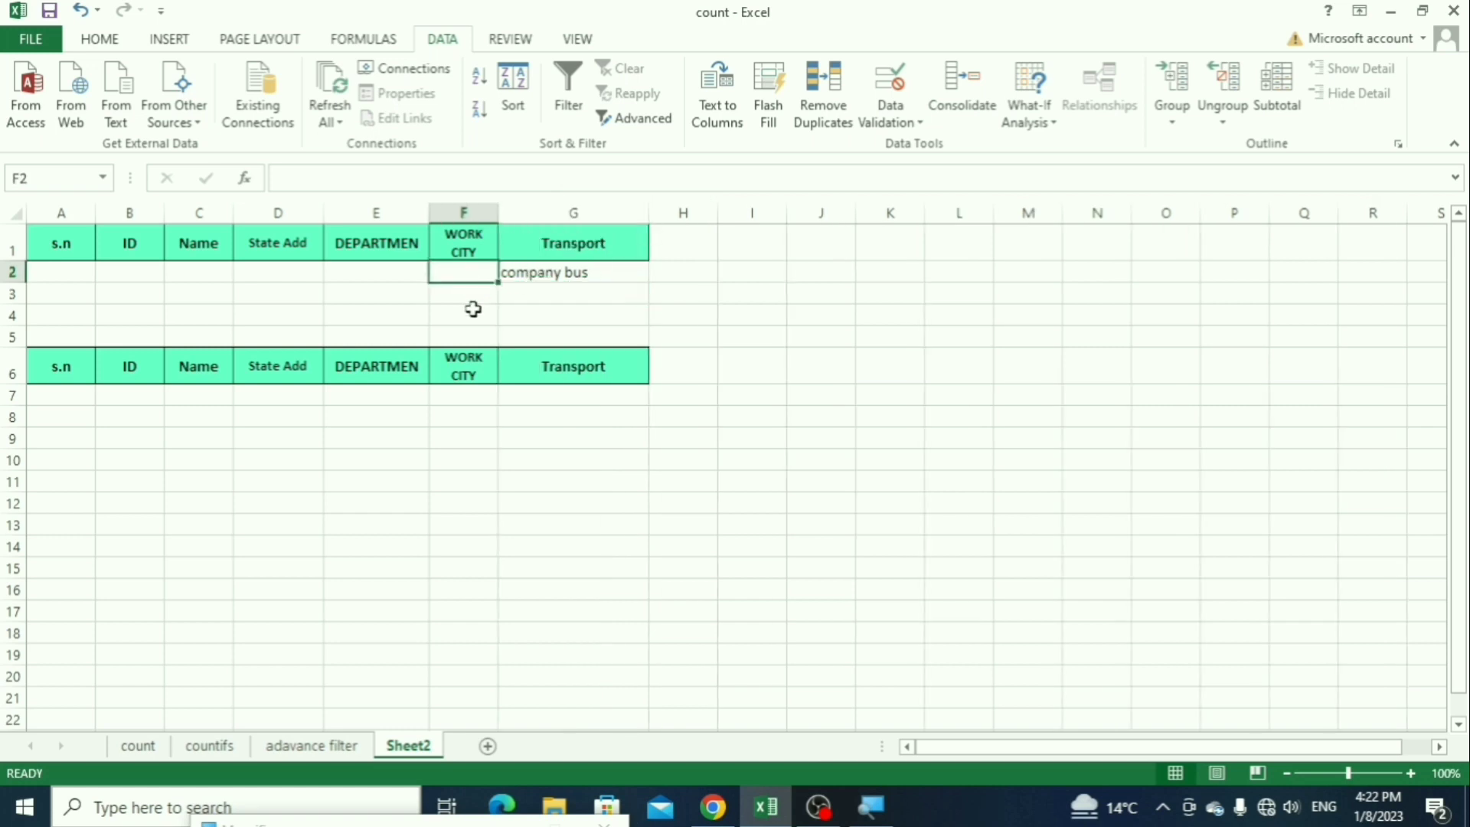
{"action": "type", "text": "no"}
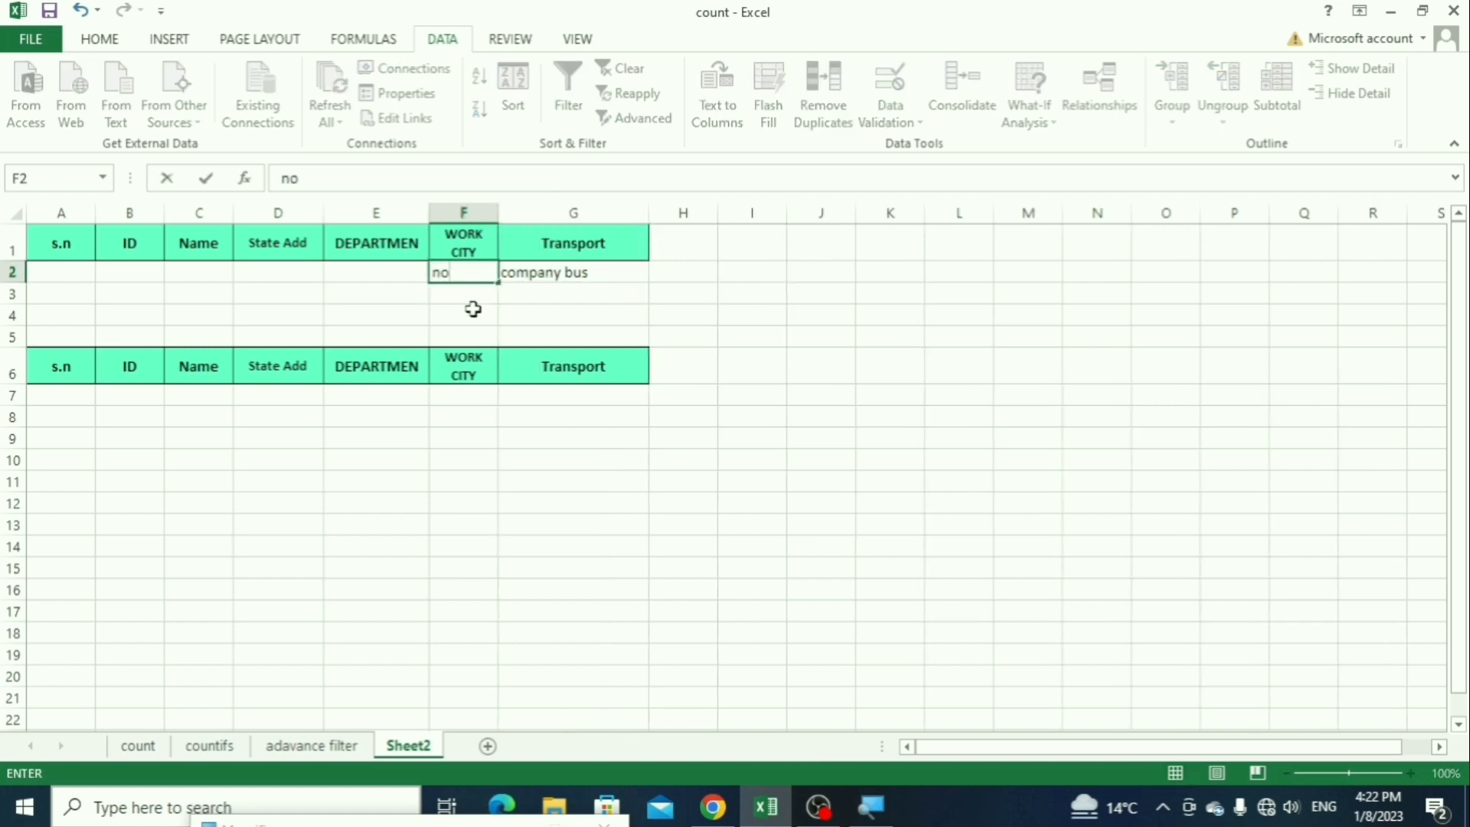
{"action": "key", "text": "Left"}
{"action": "key", "text": "Left"}
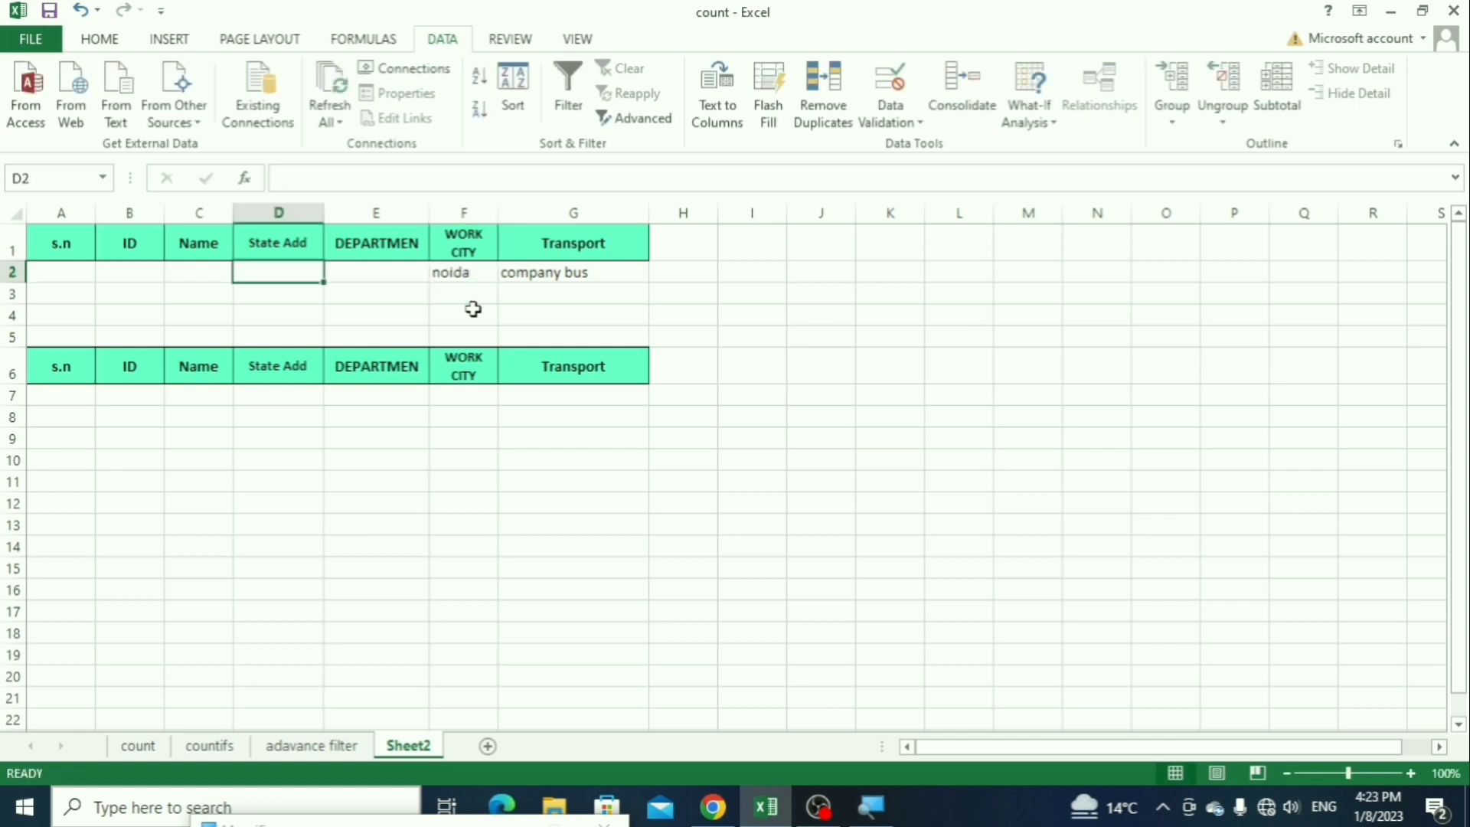
{"action": "type", "text": "bihar"}
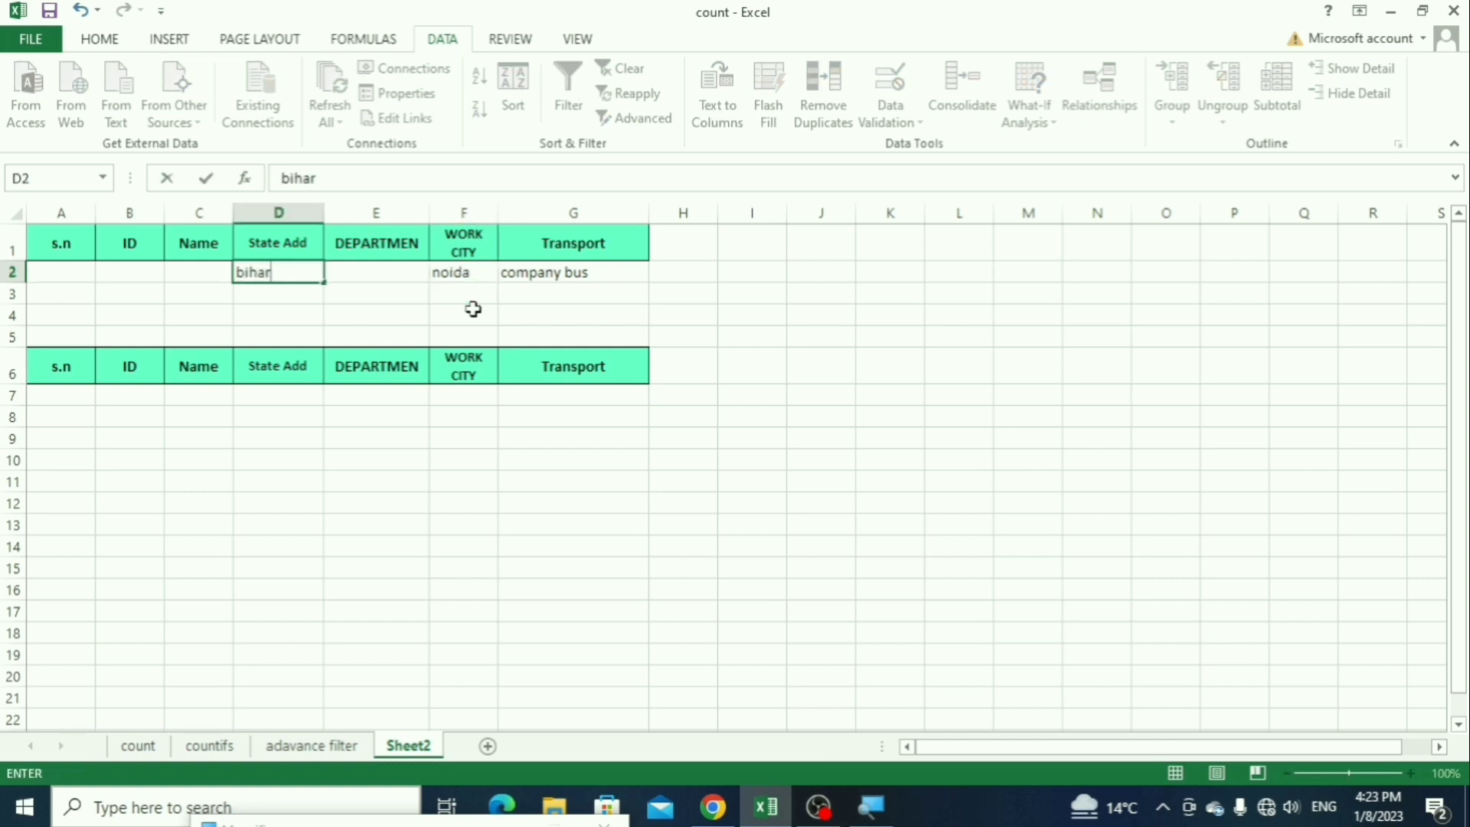
{"action": "key", "text": "Return"}
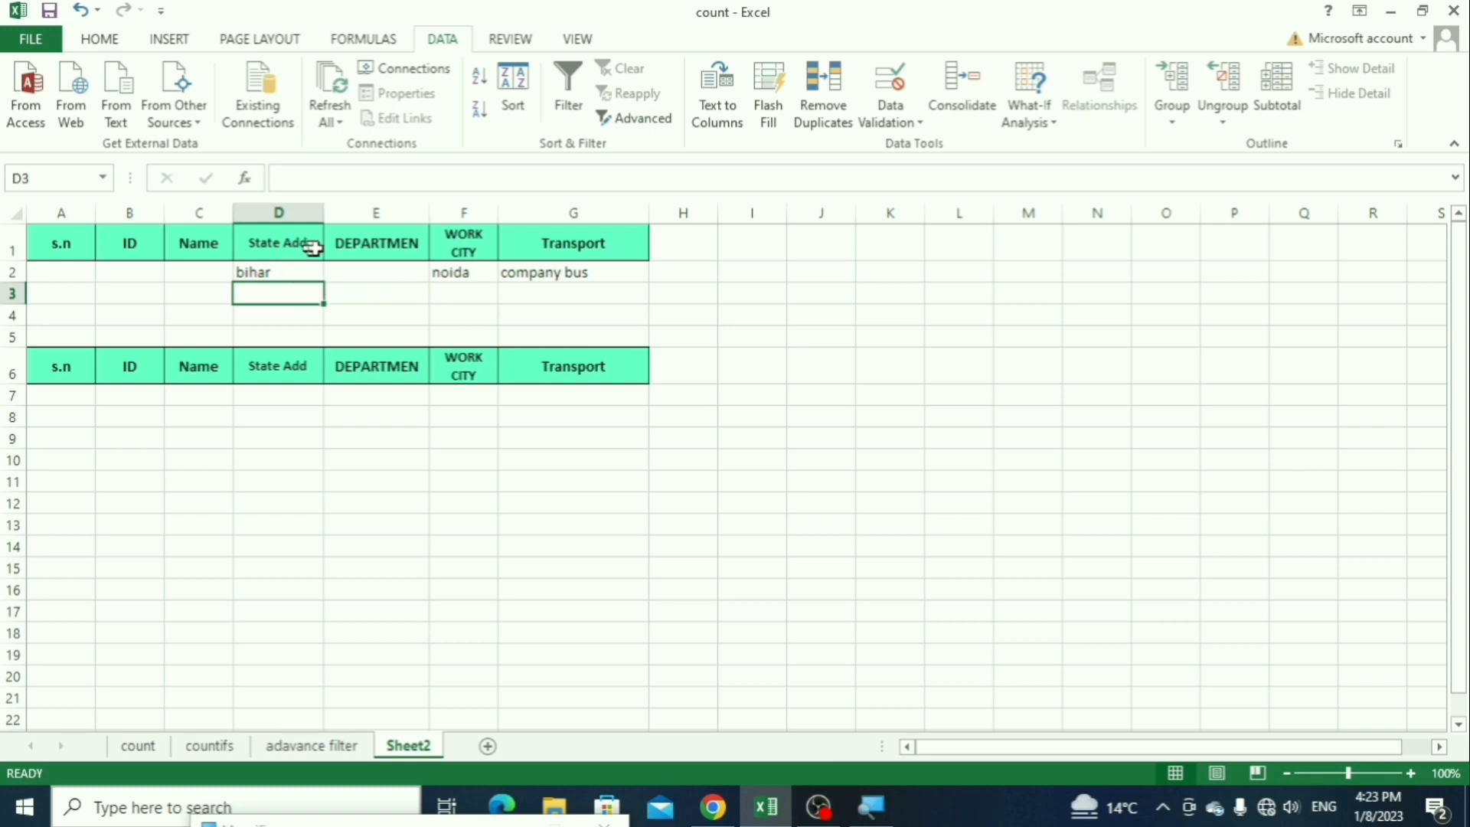
Step: Start an Advanced Filter from Sheet2 with the list range A1:G592 on the adavance filter sheet
{"action": "left_click", "coordinate": [739, 308]}
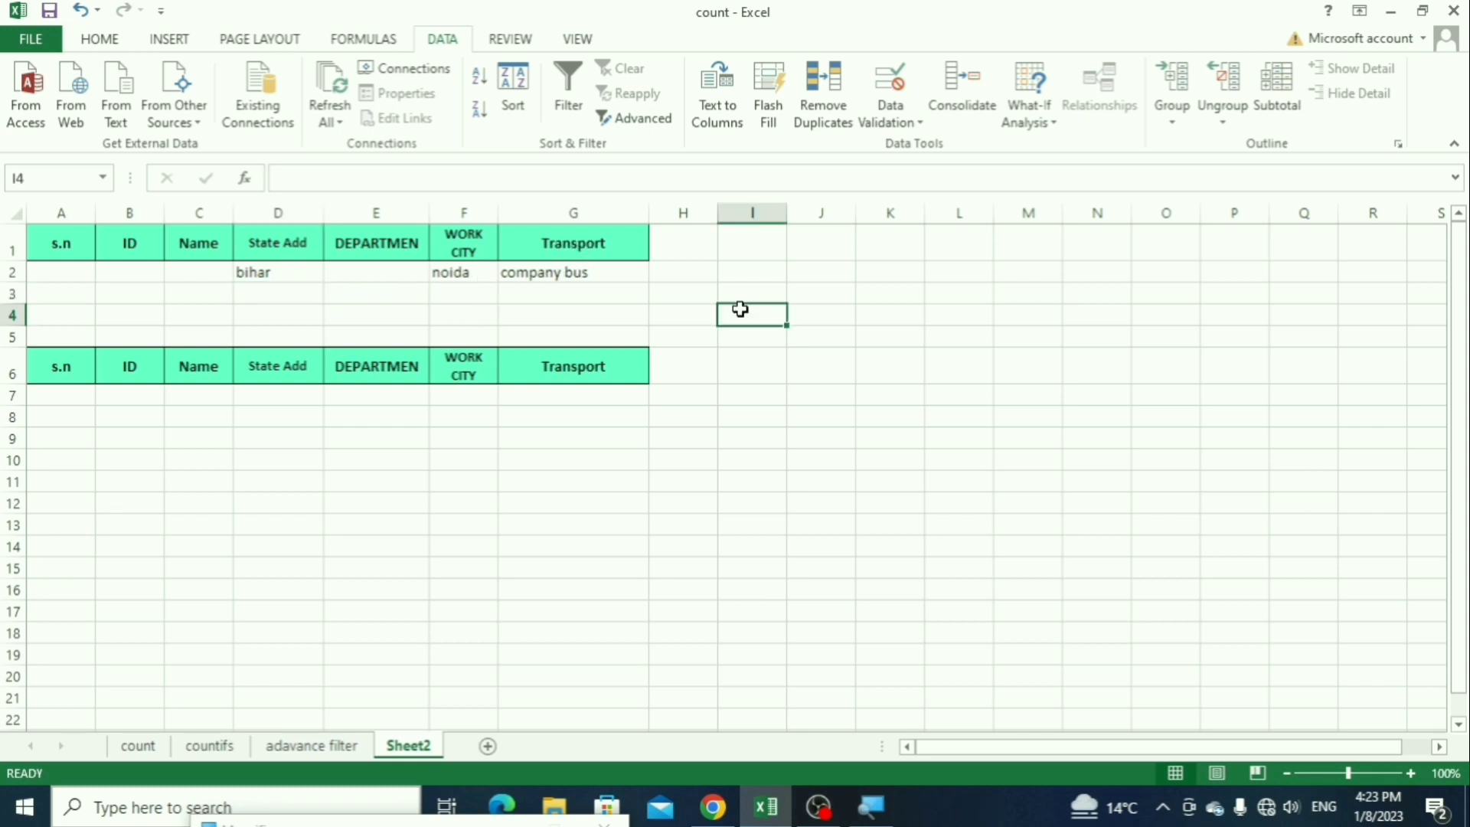
{"action": "left_click", "coordinate": [463, 525]}
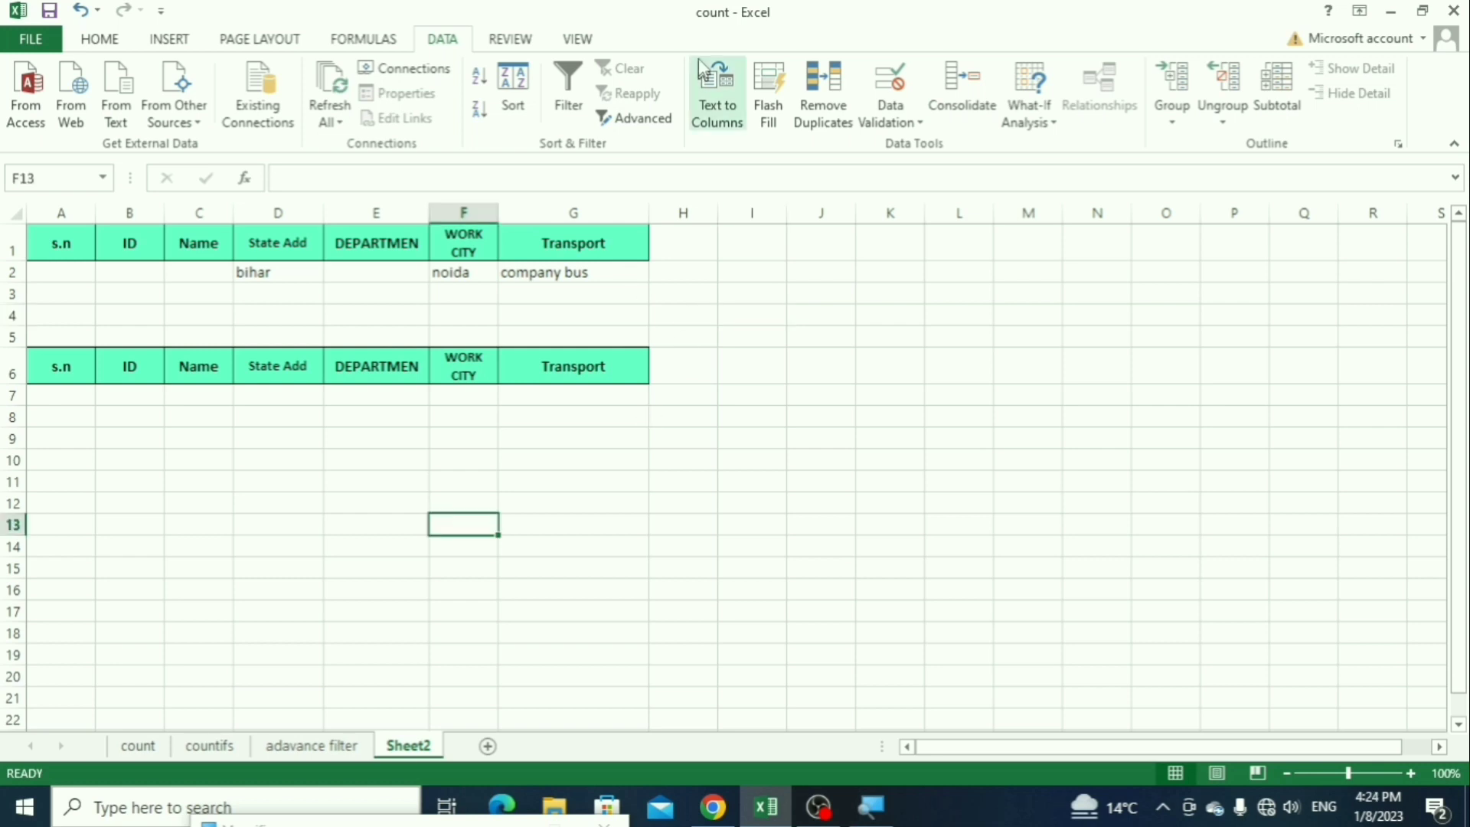
{"action": "left_click", "coordinate": [641, 121]}
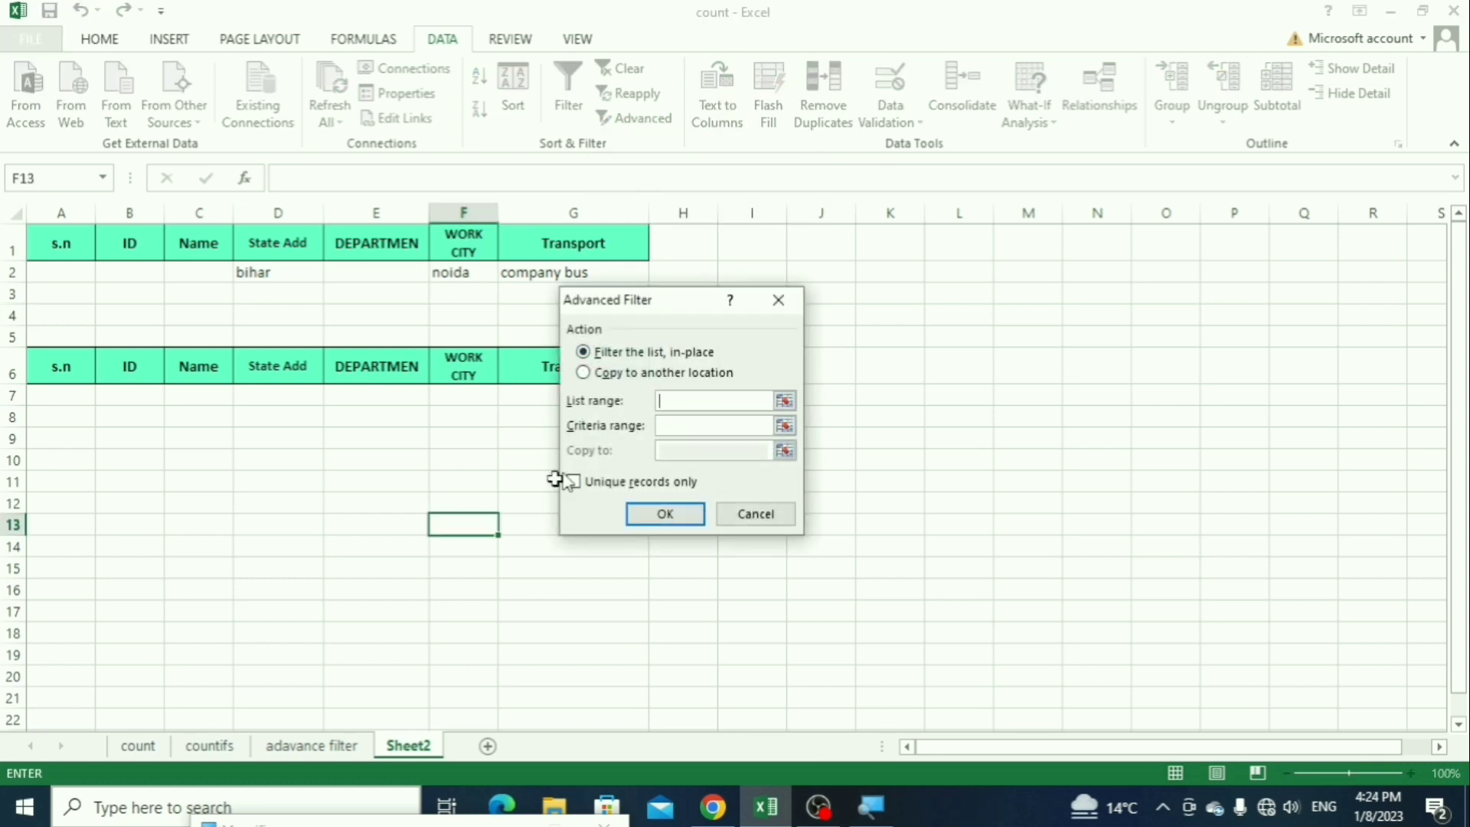
{"action": "left_click", "coordinate": [337, 747]}
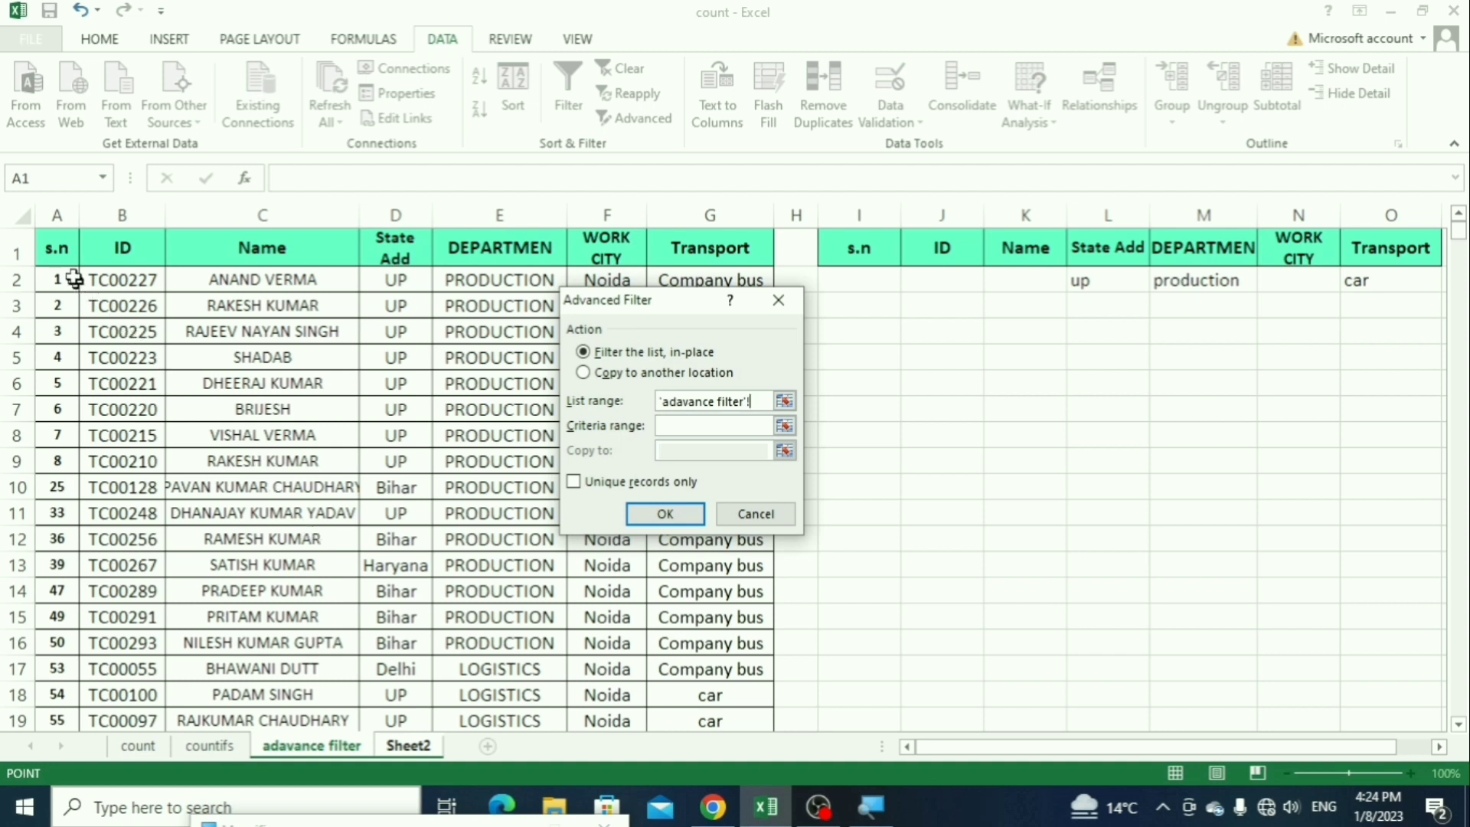
{"action": "left_click", "coordinate": [59, 248]}
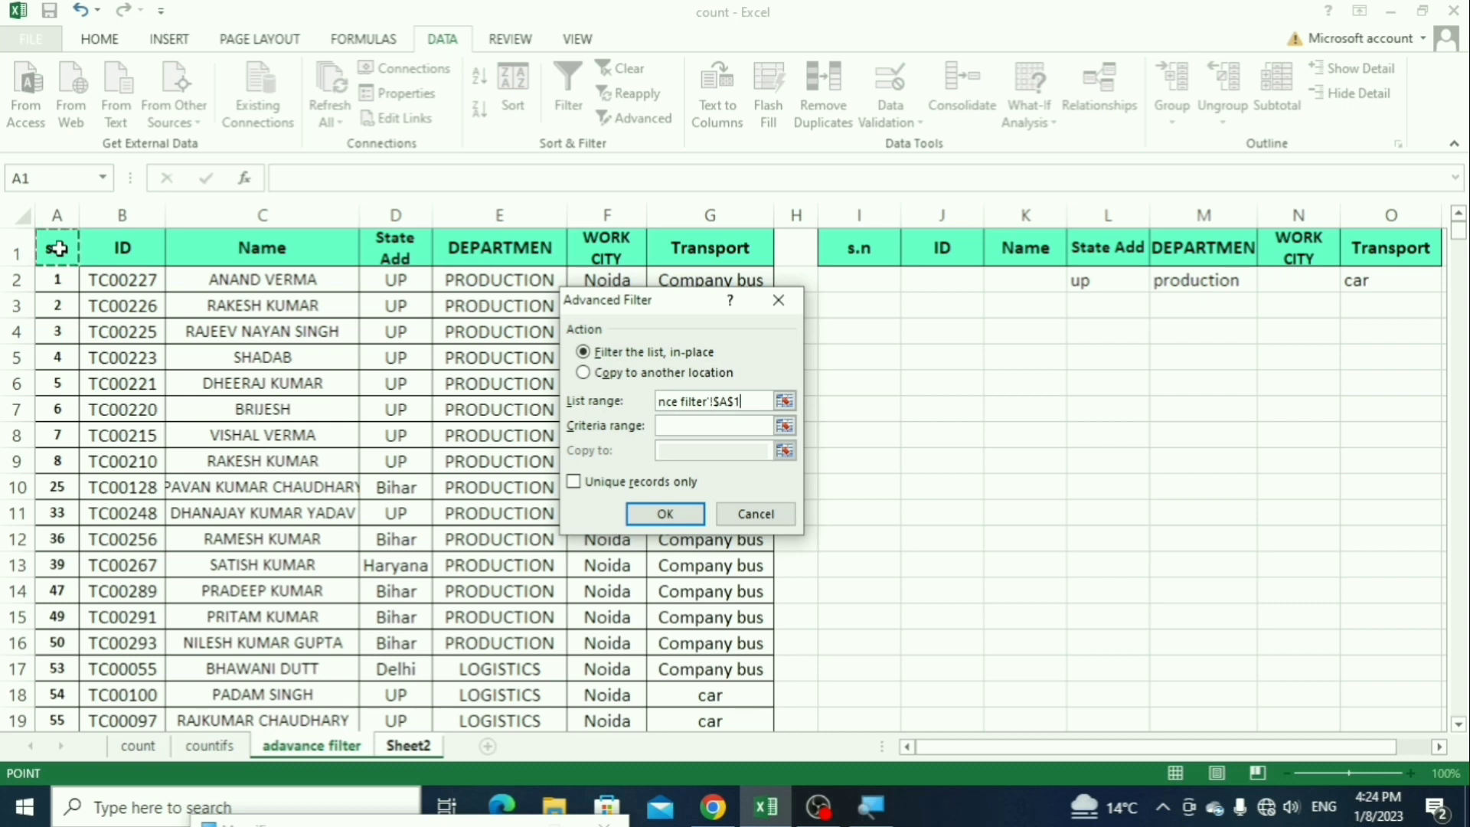
{"action": "key", "text": "ctrl+shift+Right"}
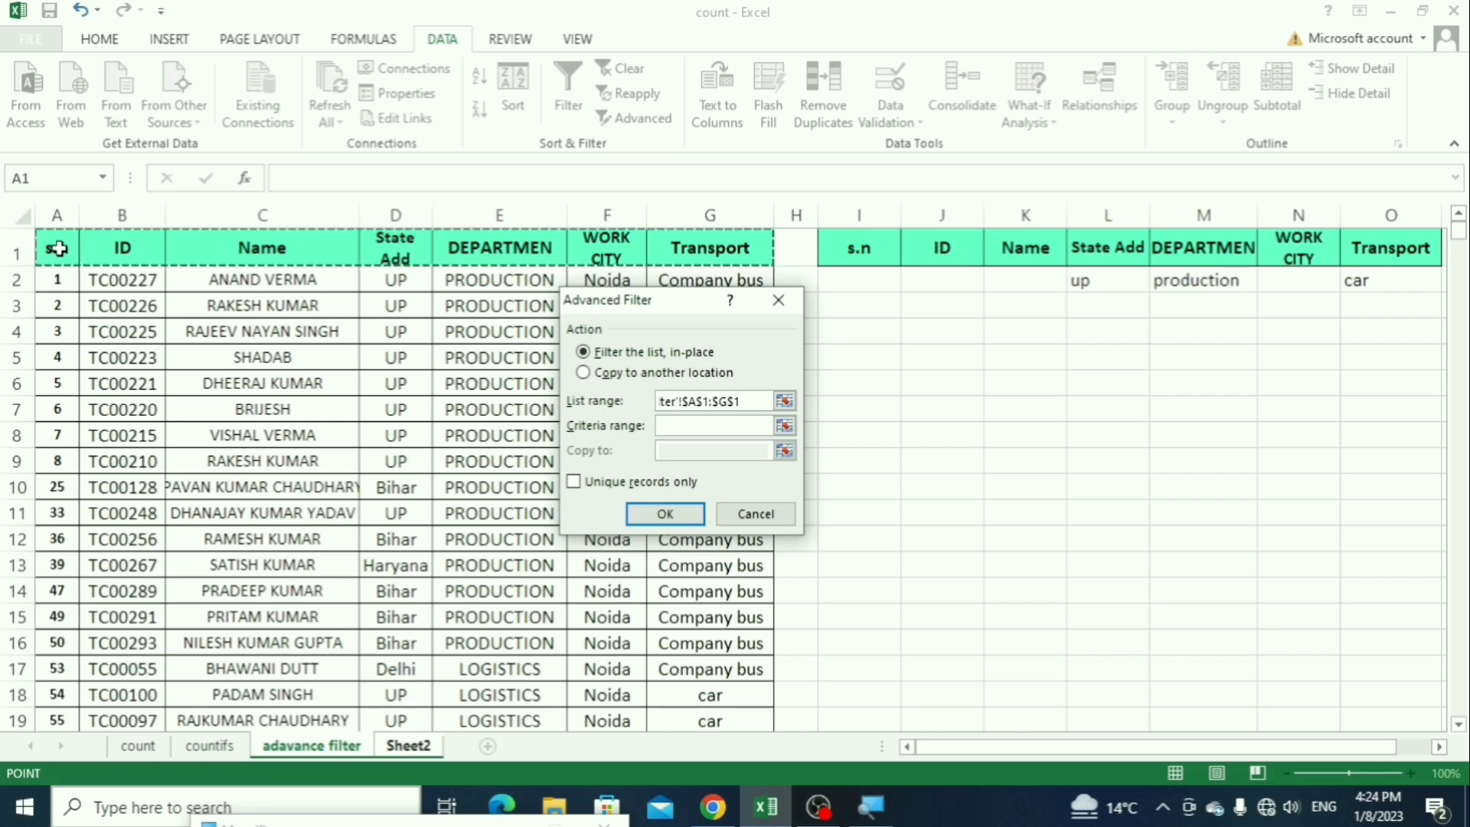
{"action": "key", "text": "ctrl+shift+Down"}
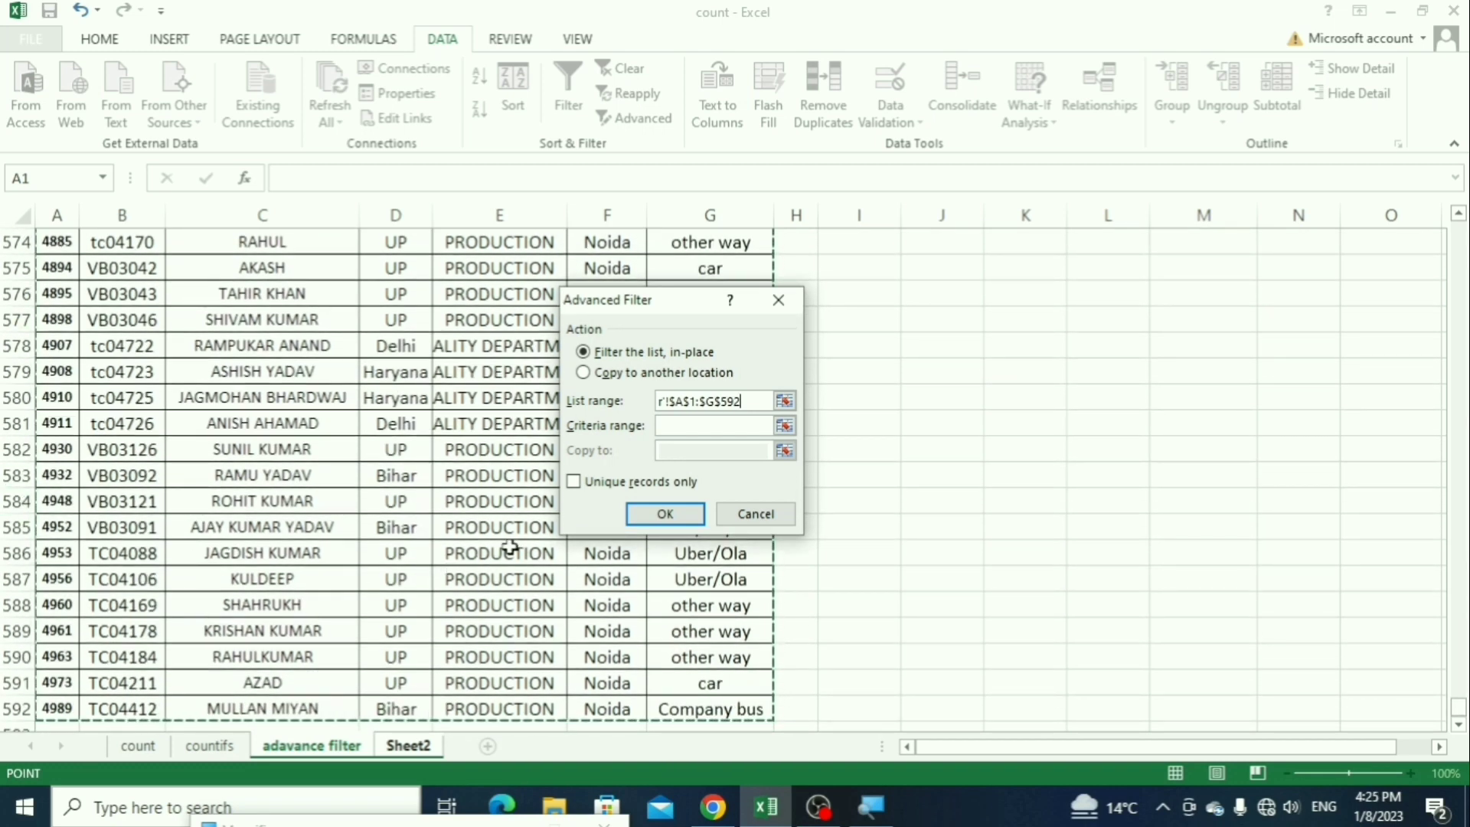
Step: Set the criteria range to Sheet2!A1:G2
{"action": "left_click", "coordinate": [679, 426]}
{"action": "key", "text": "ctrl+Page_Down"}
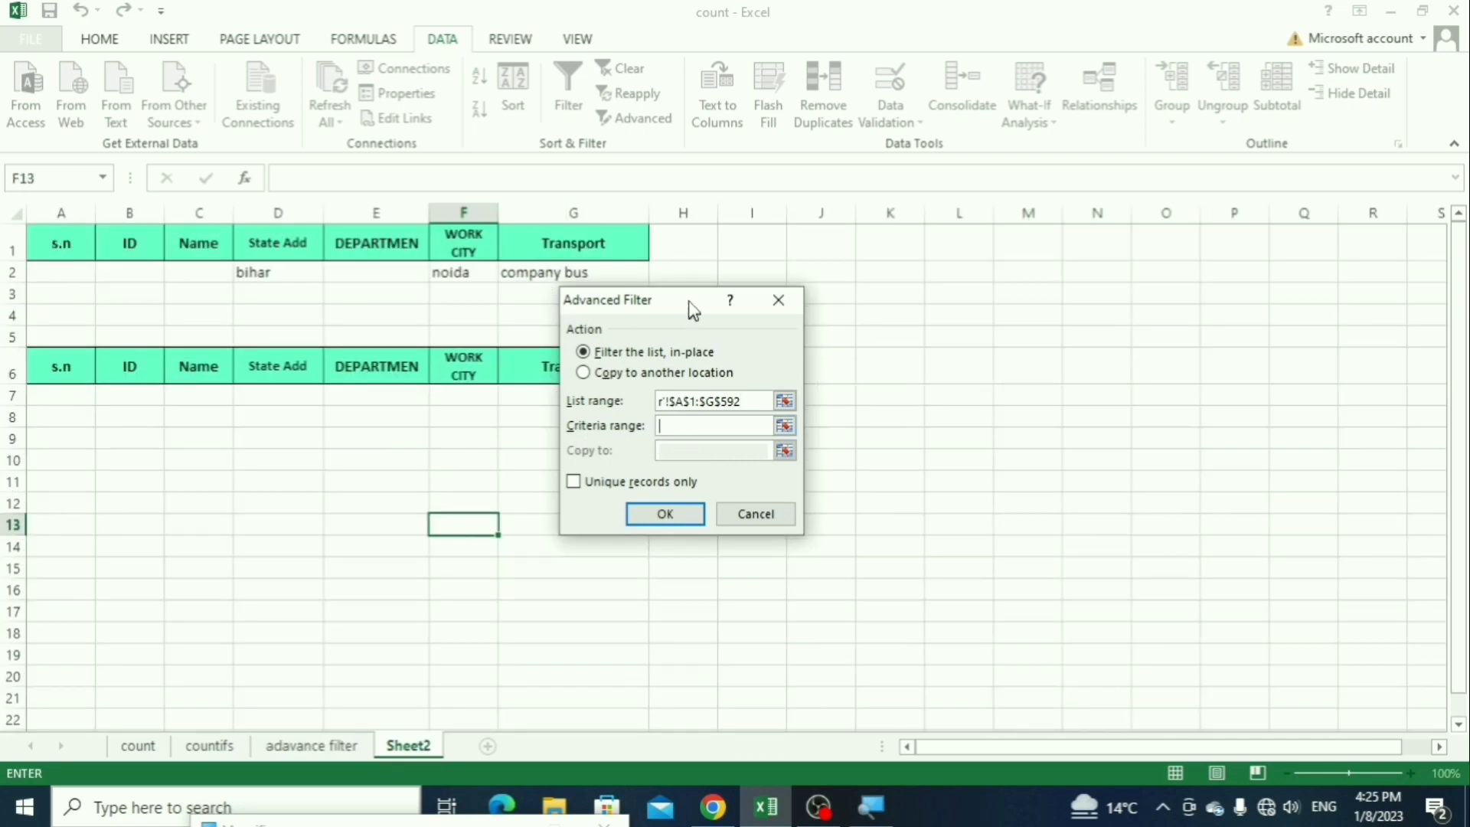
{"action": "left_click_drag", "start_coordinate": [693, 310], "coordinate": [766, 331]}
{"action": "left_click_drag", "start_coordinate": [46, 241], "coordinate": [594, 276]}
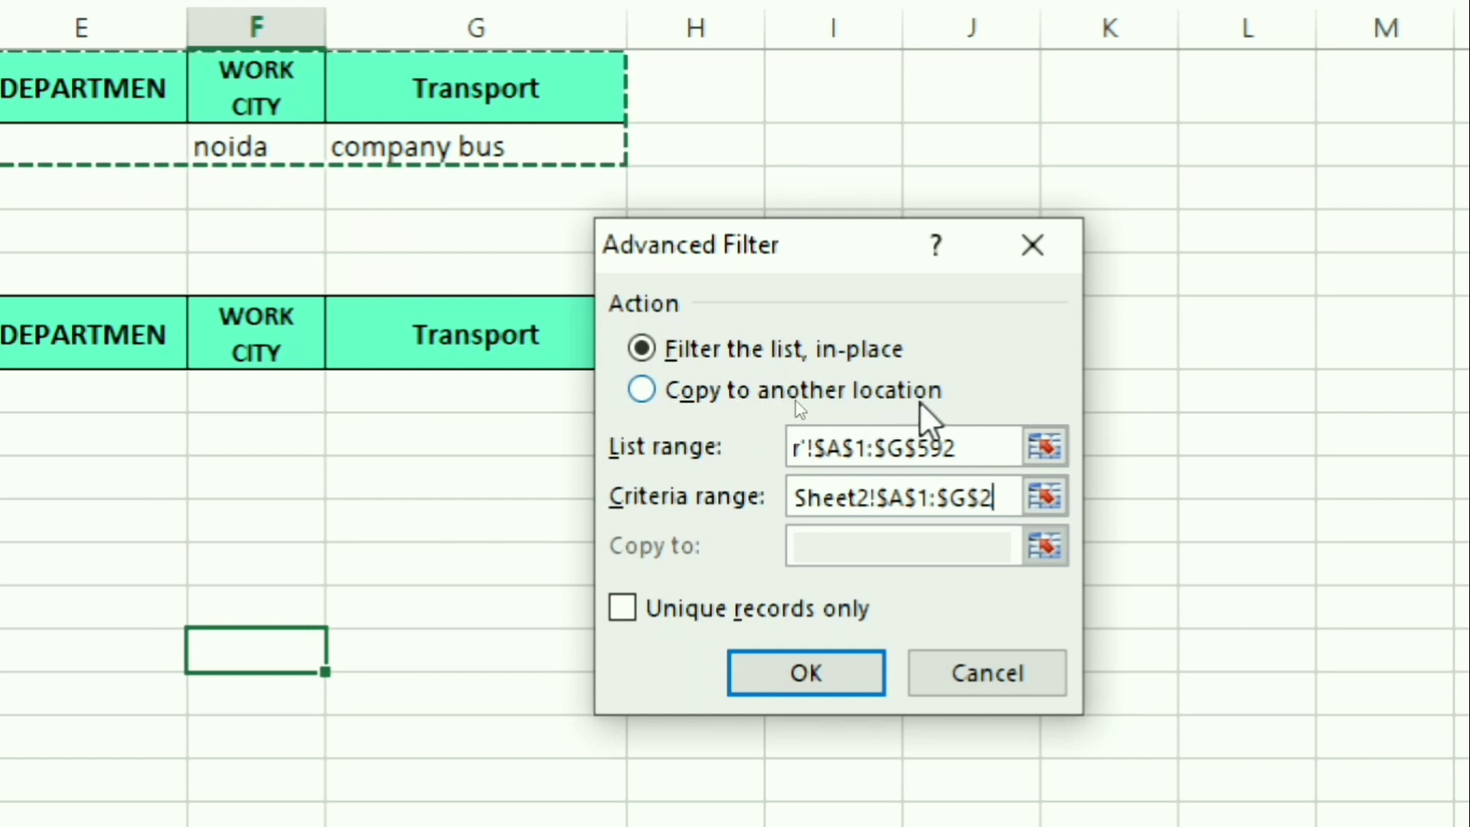
Step: Set the filter to copy to another location, with Sheet2!A6:G6 as the destination, and run it
{"action": "left_click", "coordinate": [642, 349]}
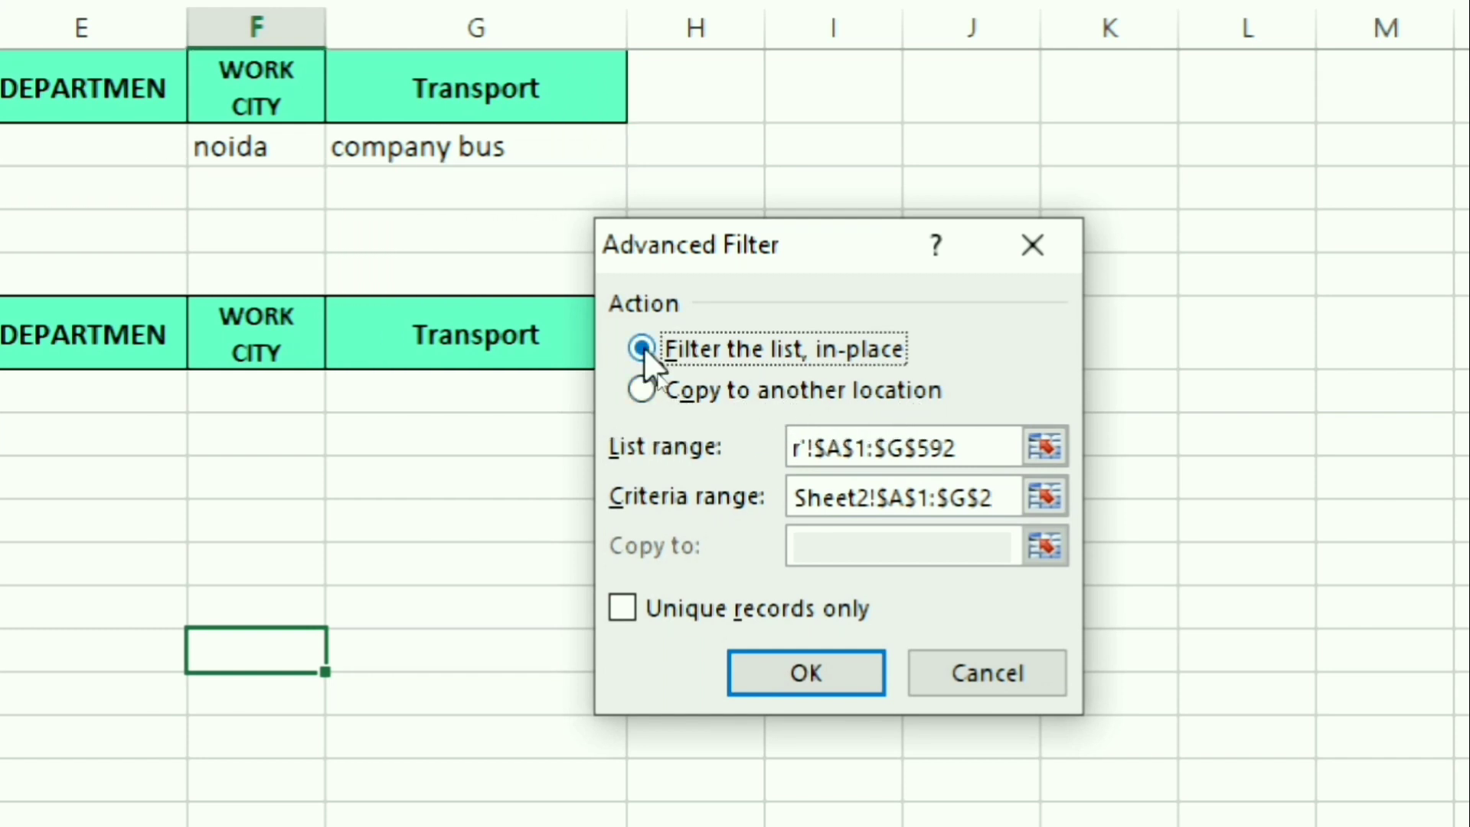
{"action": "left_click", "coordinate": [642, 390]}
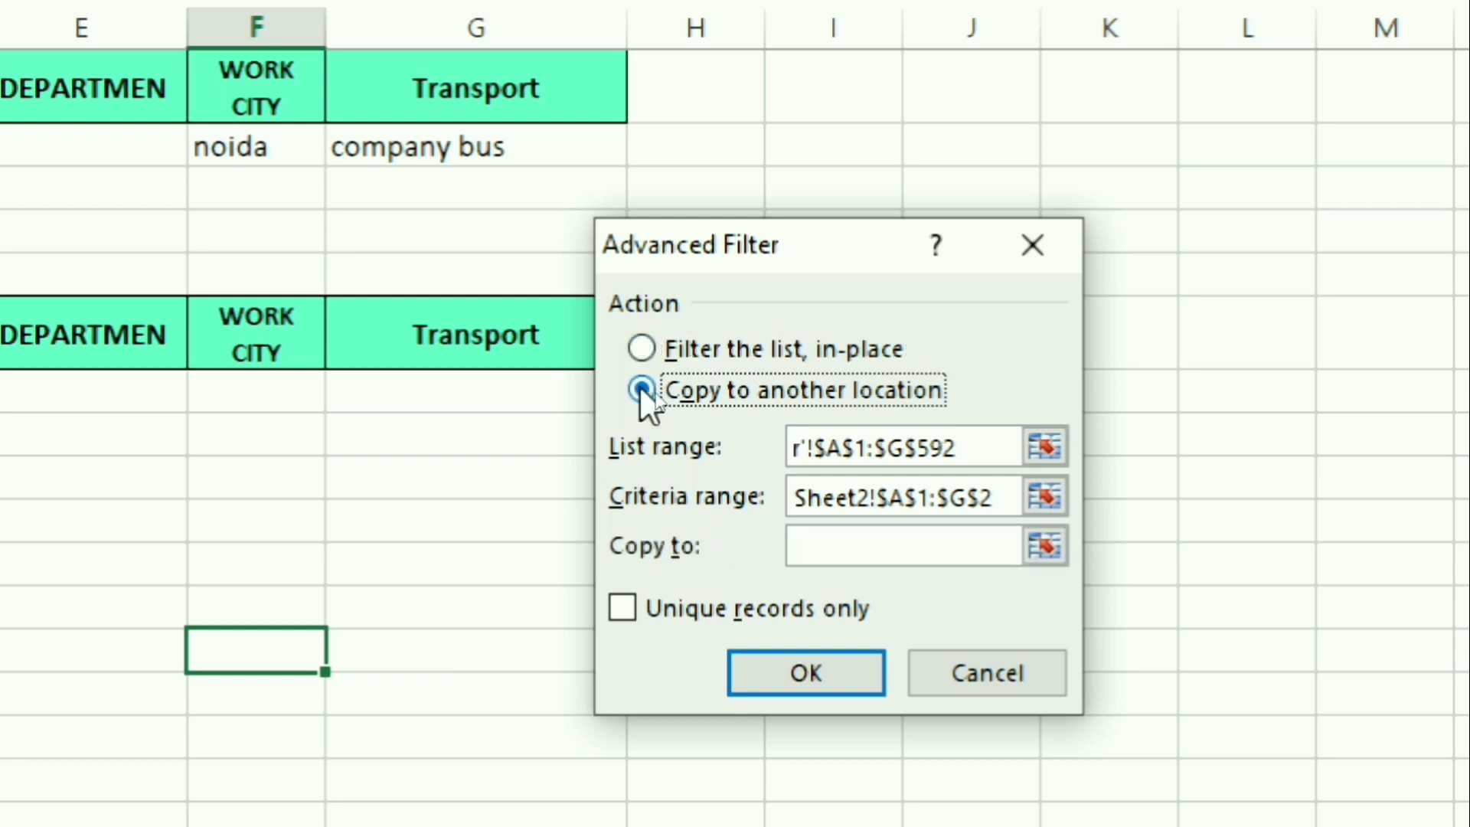
{"action": "left_click", "coordinate": [827, 545]}
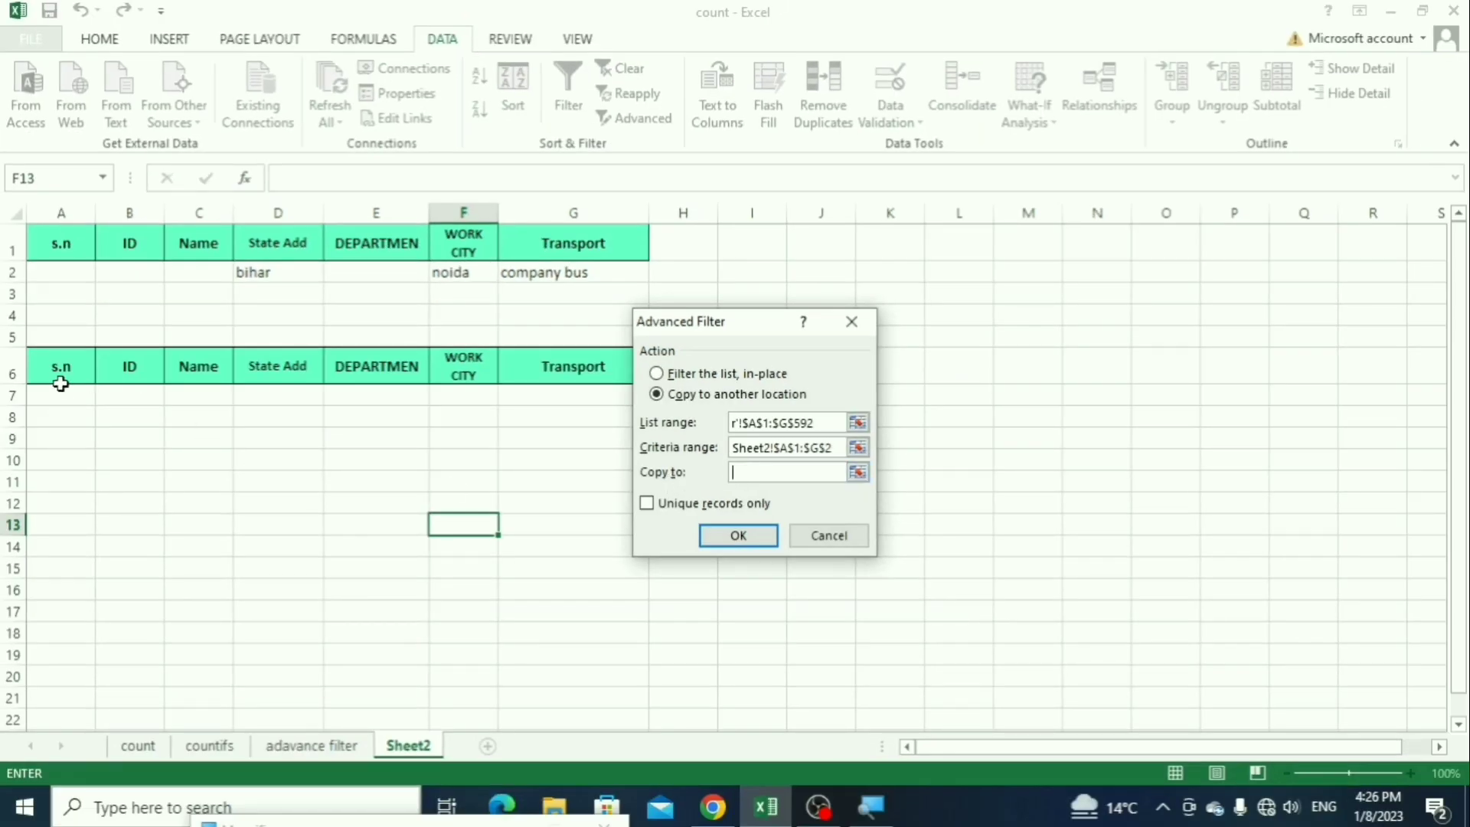
{"action": "left_click_drag", "start_coordinate": [60, 383], "coordinate": [574, 376]}
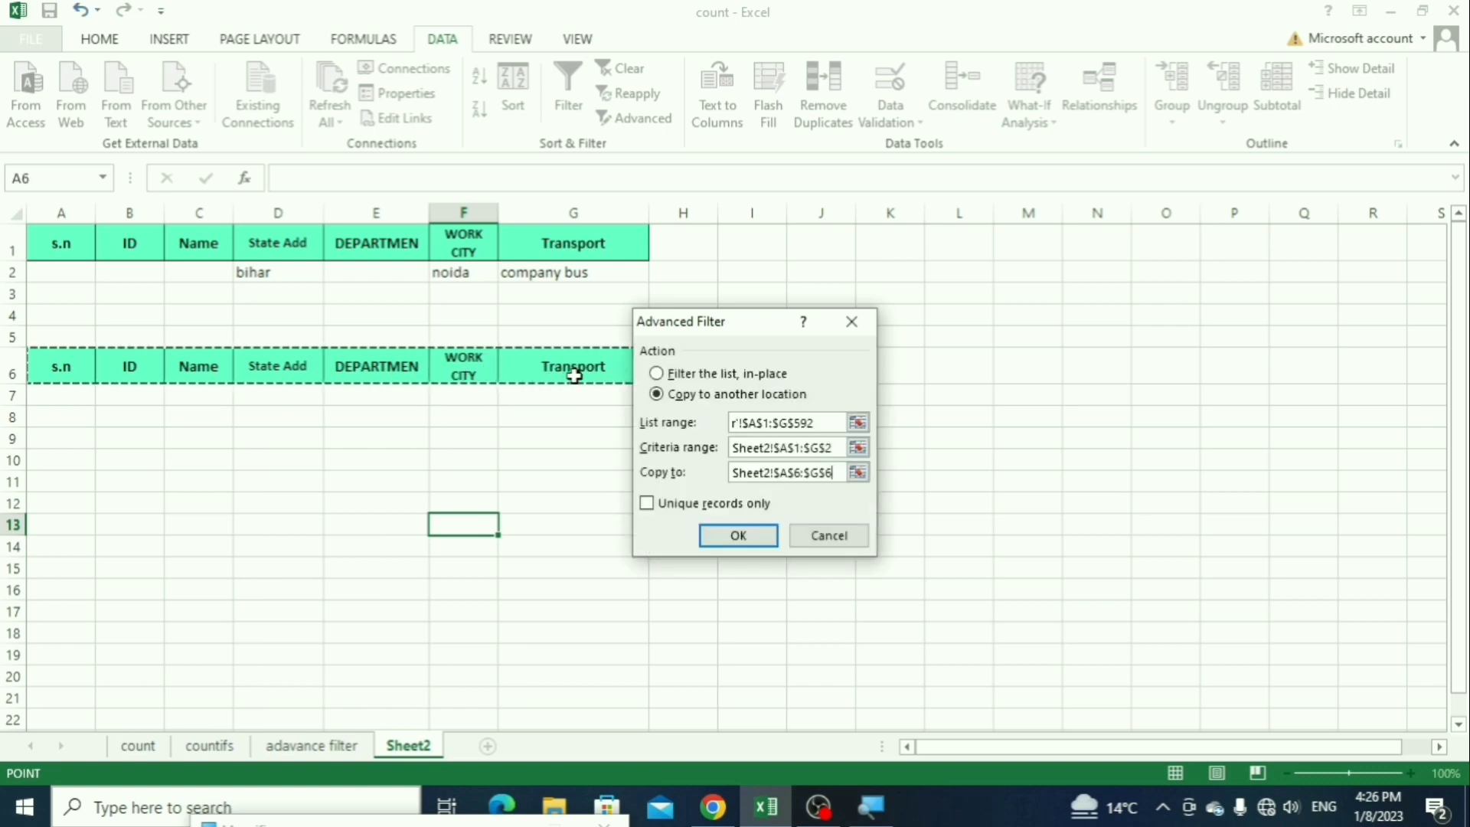
{"action": "left_click", "coordinate": [715, 534]}
Step: Compare the extracted rows with the criteria in row 2 and widen column C to fit the full names
{"action": "left_click", "coordinate": [280, 274]}
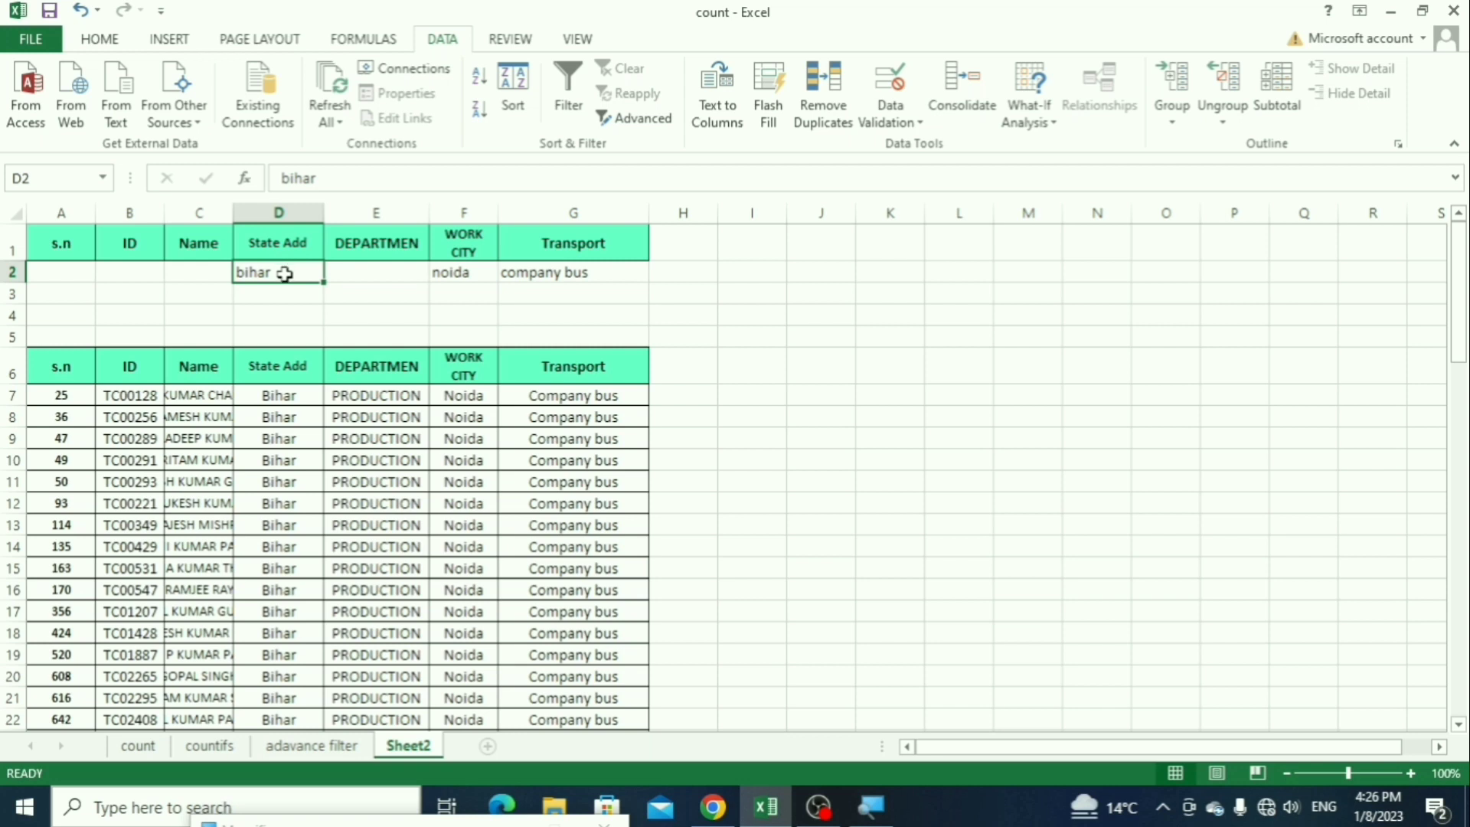
{"action": "left_click", "coordinate": [474, 273]}
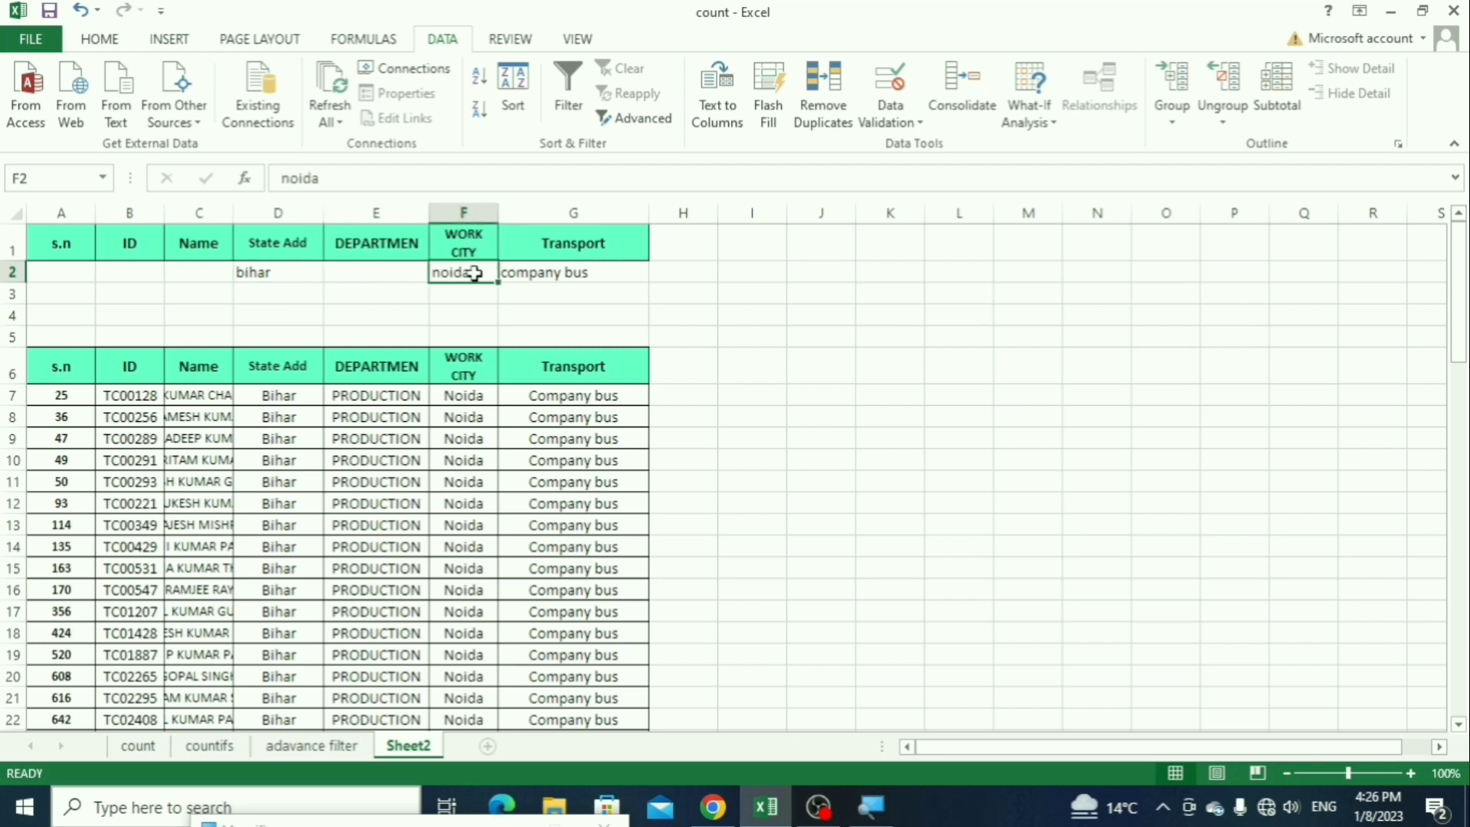
{"action": "left_click", "coordinate": [578, 276]}
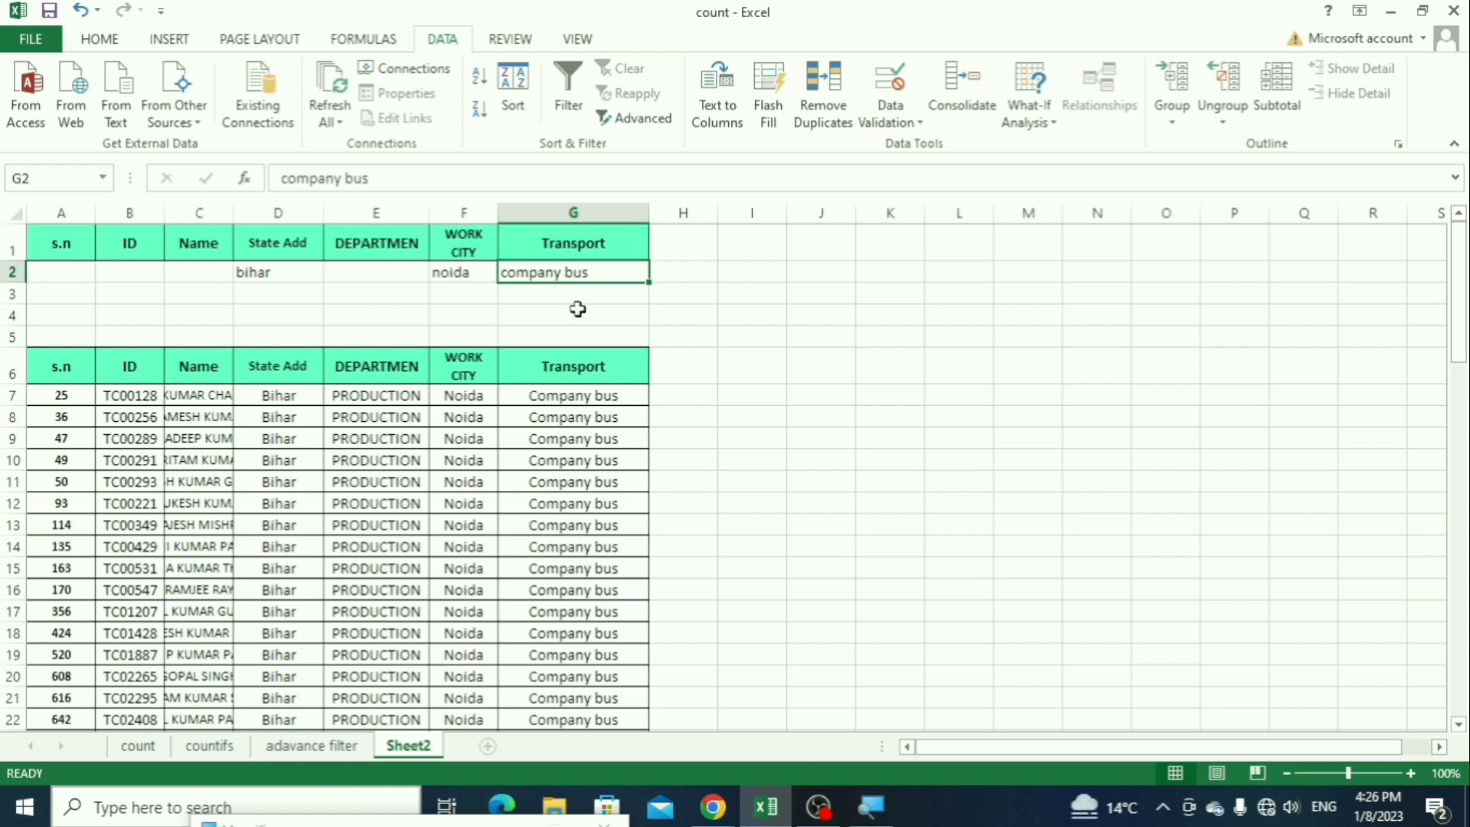
{"action": "left_click", "coordinate": [593, 462]}
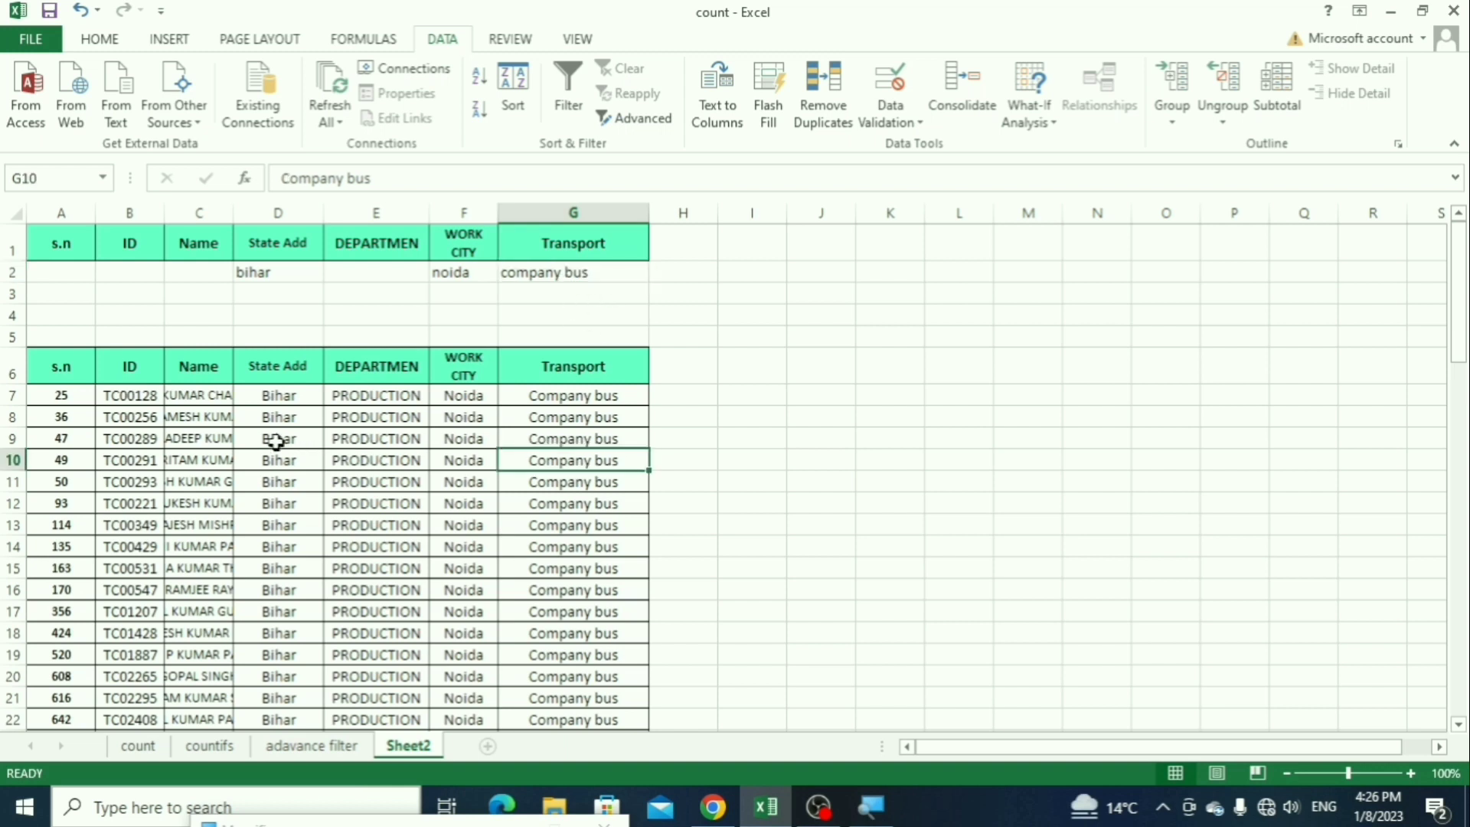
{"action": "left_click_drag", "start_coordinate": [233, 218], "coordinate": [291, 242]}
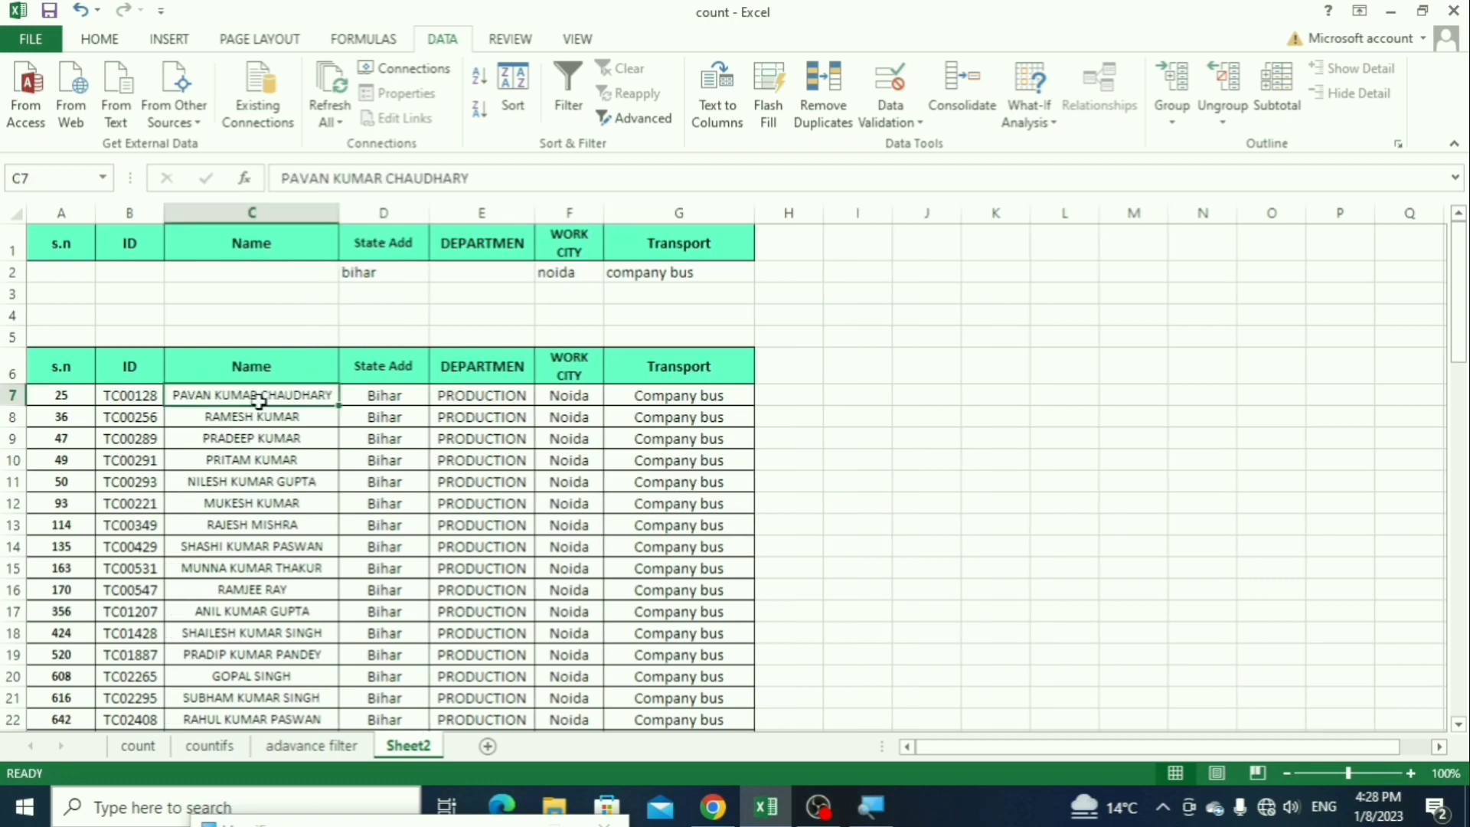
{"action": "scroll", "coordinate": [260, 402], "scroll_direction": "down", "scroll_amount": 18}
{"action": "scroll", "coordinate": [344, 421], "scroll_direction": "up", "scroll_amount": 18}
{"action": "left_click", "coordinate": [431, 438]}
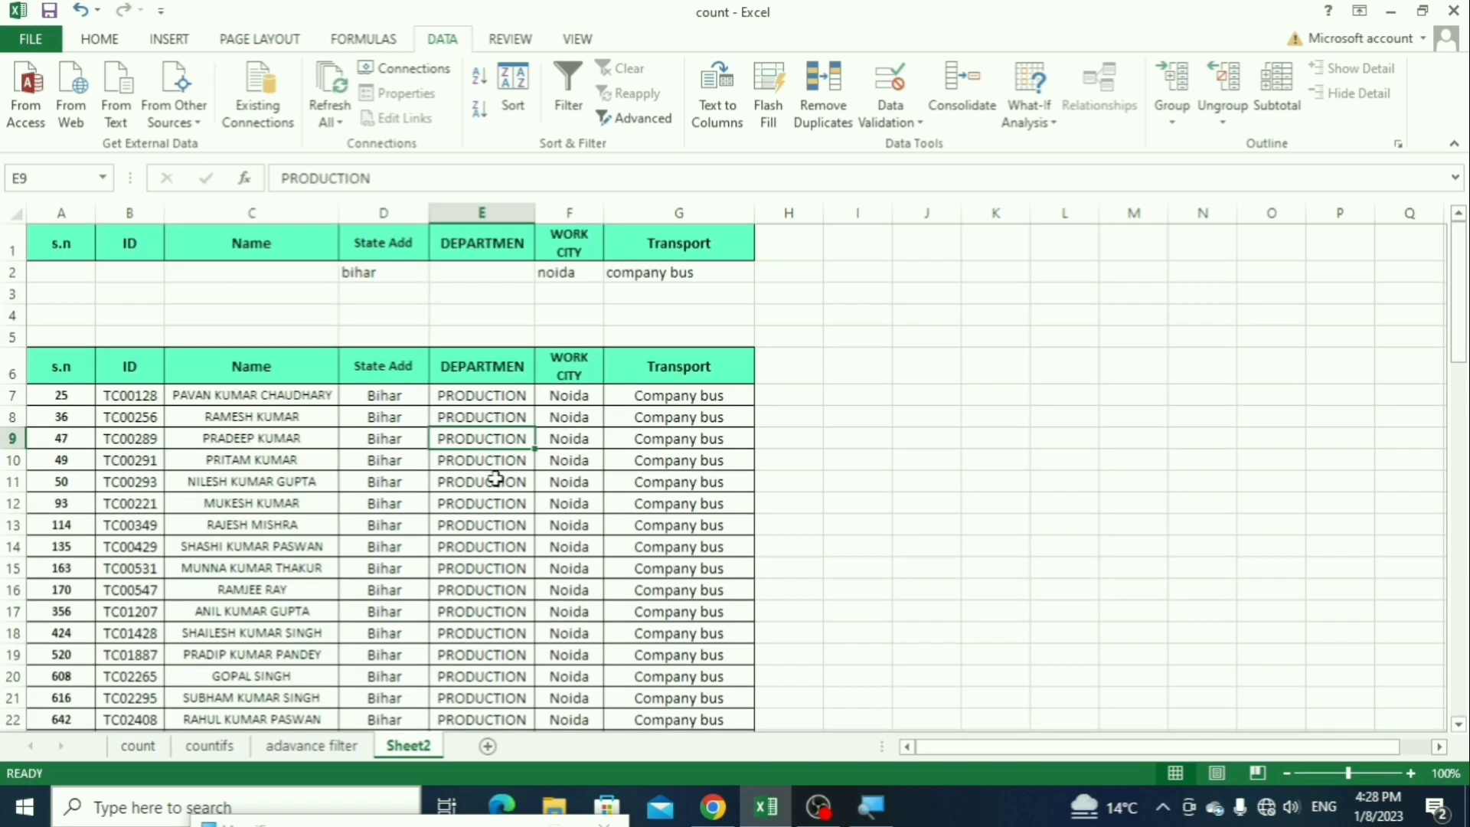
{"action": "left_click", "coordinate": [919, 316]}
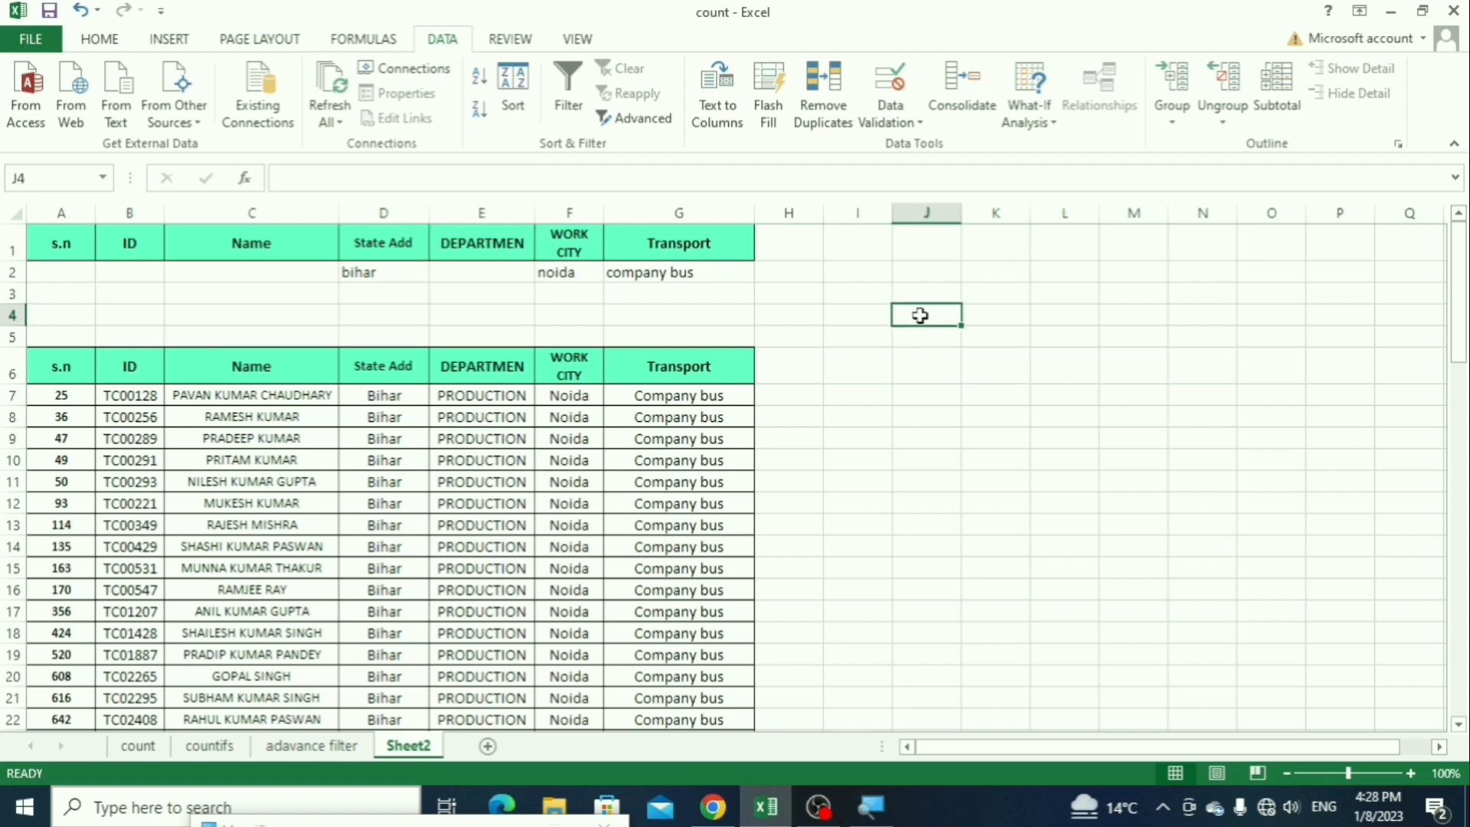
Step: Replace the State Add criterion in D2 with up
{"action": "left_click", "coordinate": [403, 277]}
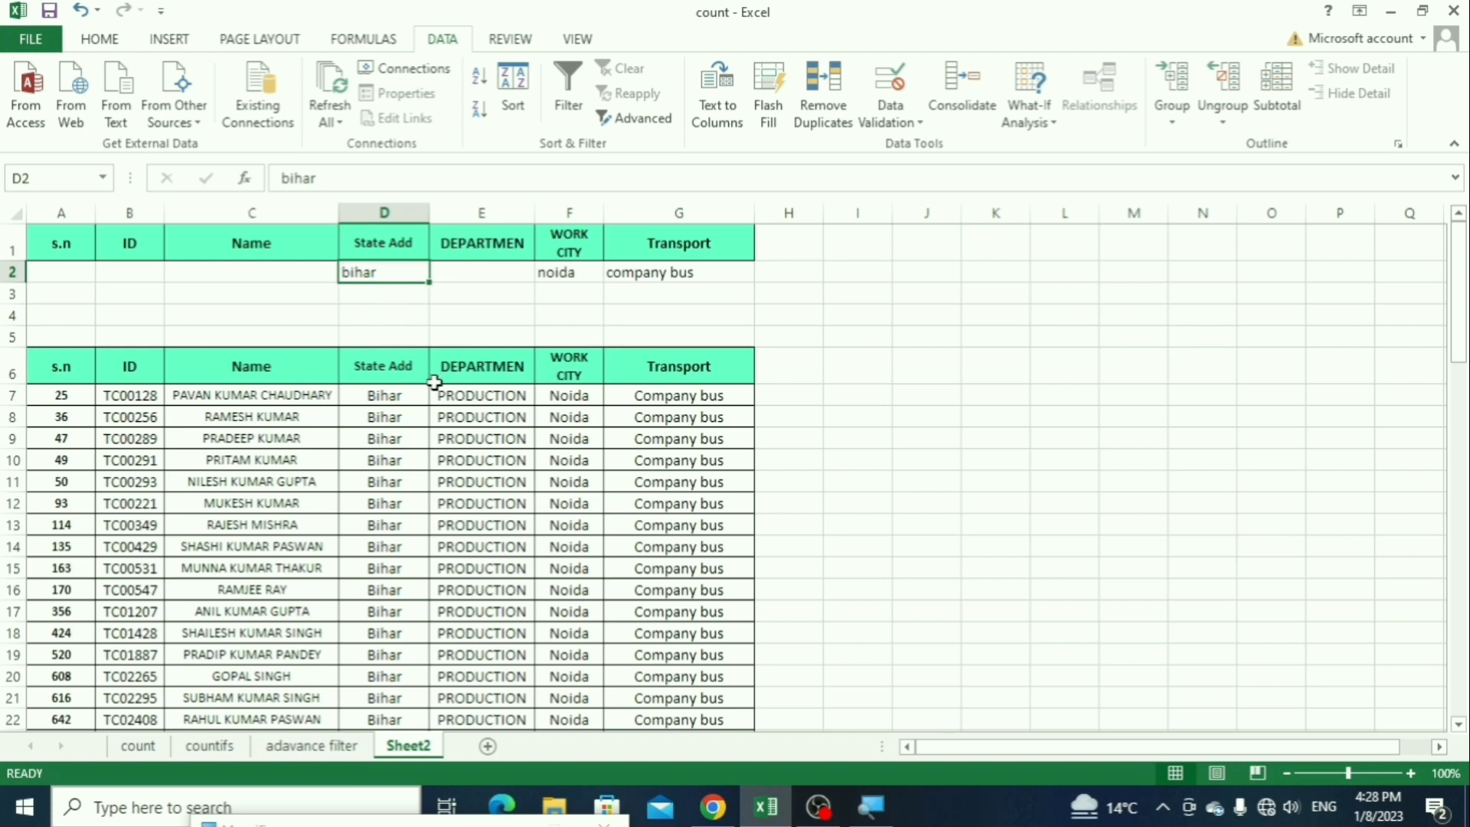
{"action": "type", "text": "up"}
{"action": "key", "text": "Return"}
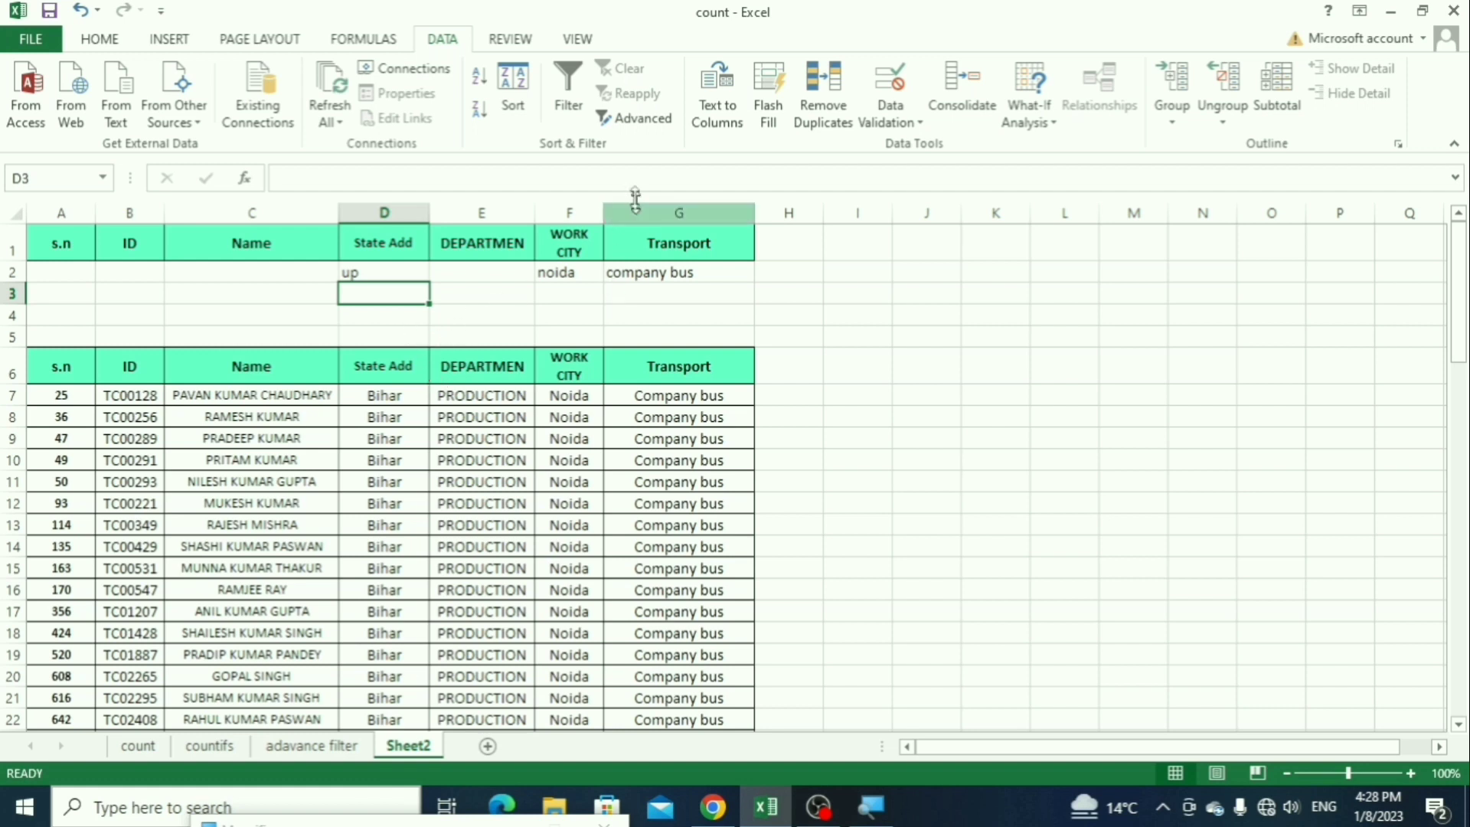
Step: Start an Advanced Filter with list range A1:G592 on the adavance filter sheet and criteria range A1:G2 on Sheet2
{"action": "left_click", "coordinate": [643, 119]}
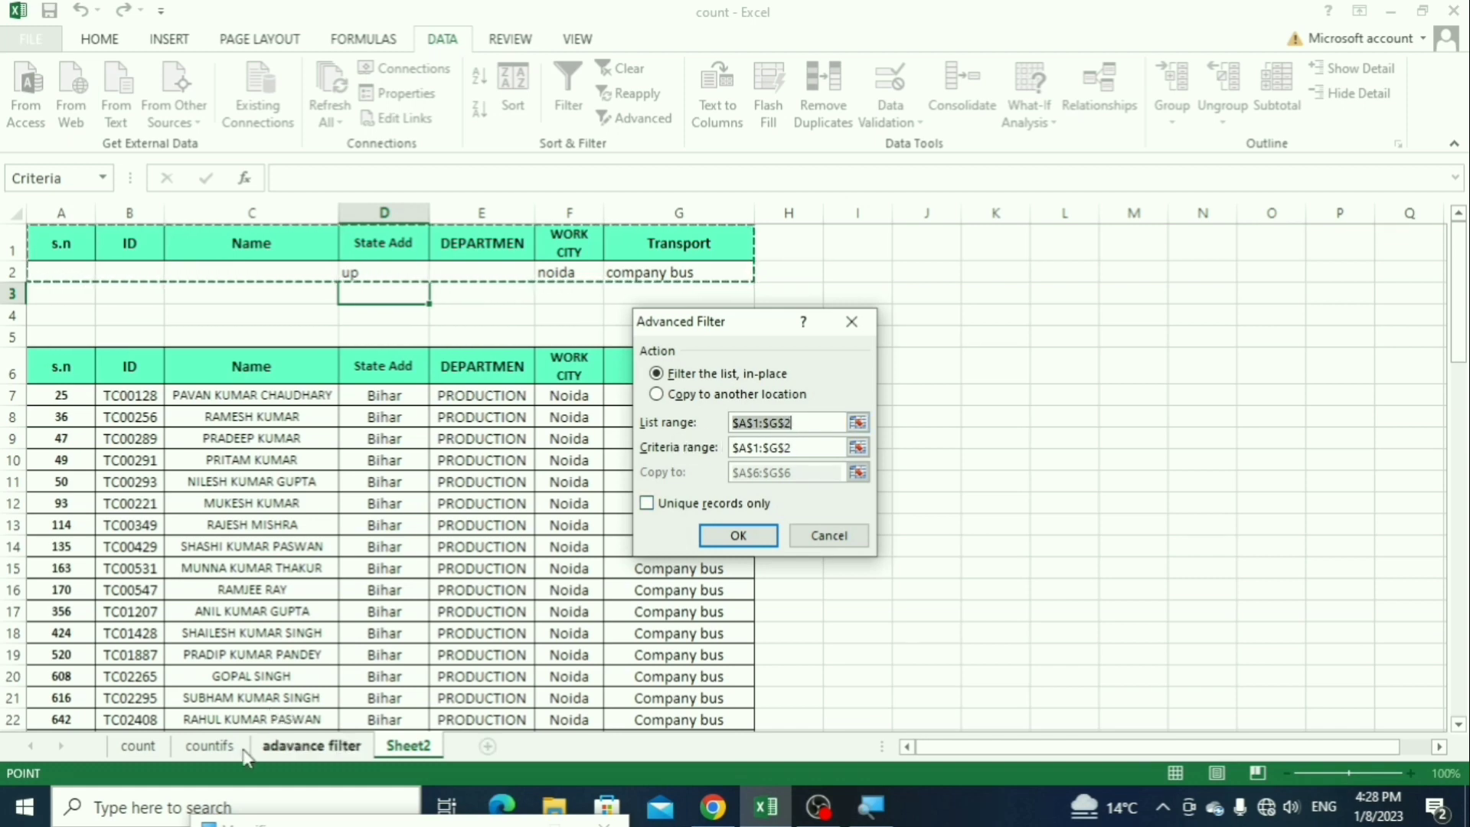
{"action": "left_click", "coordinate": [311, 745]}
{"action": "left_click", "coordinate": [95, 381]}
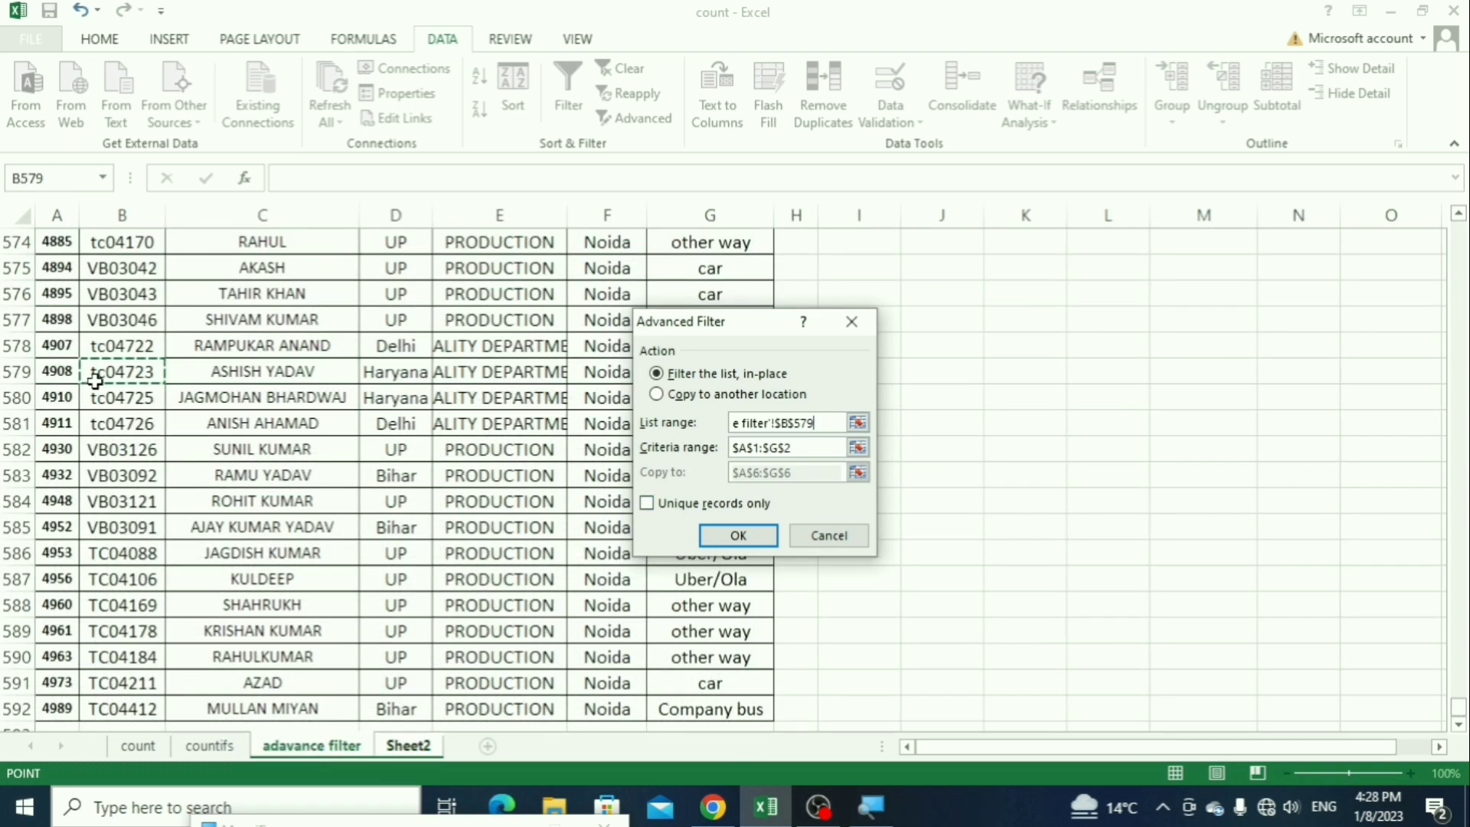
{"action": "key", "text": "ctrl+Home"}
{"action": "key", "text": "Down"}
{"action": "key", "text": "ctrl+shift+Down"}
{"action": "key", "text": "ctrl+shift+Right"}
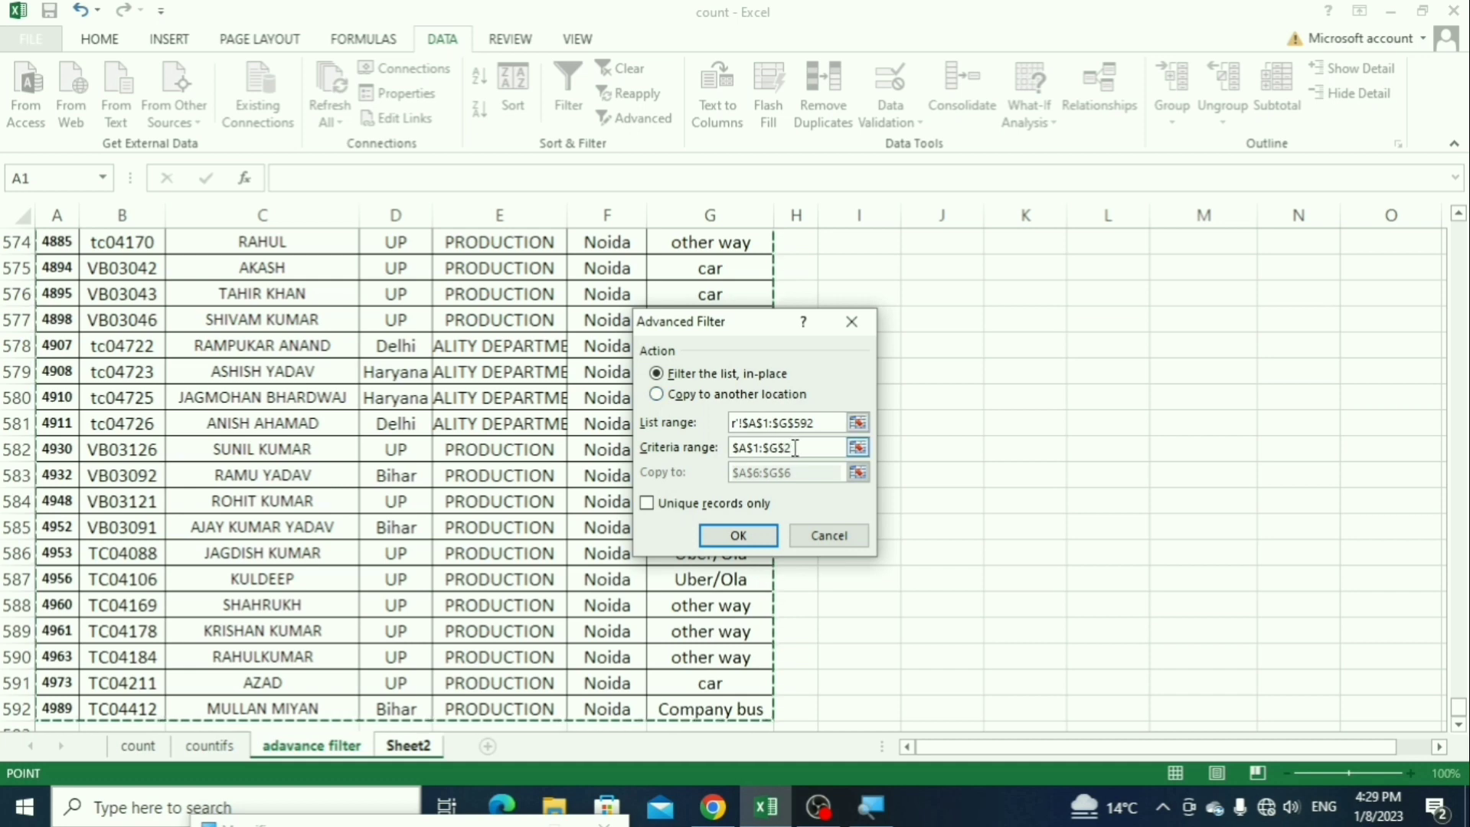
{"action": "left_click_drag", "start_coordinate": [798, 451], "coordinate": [697, 443]}
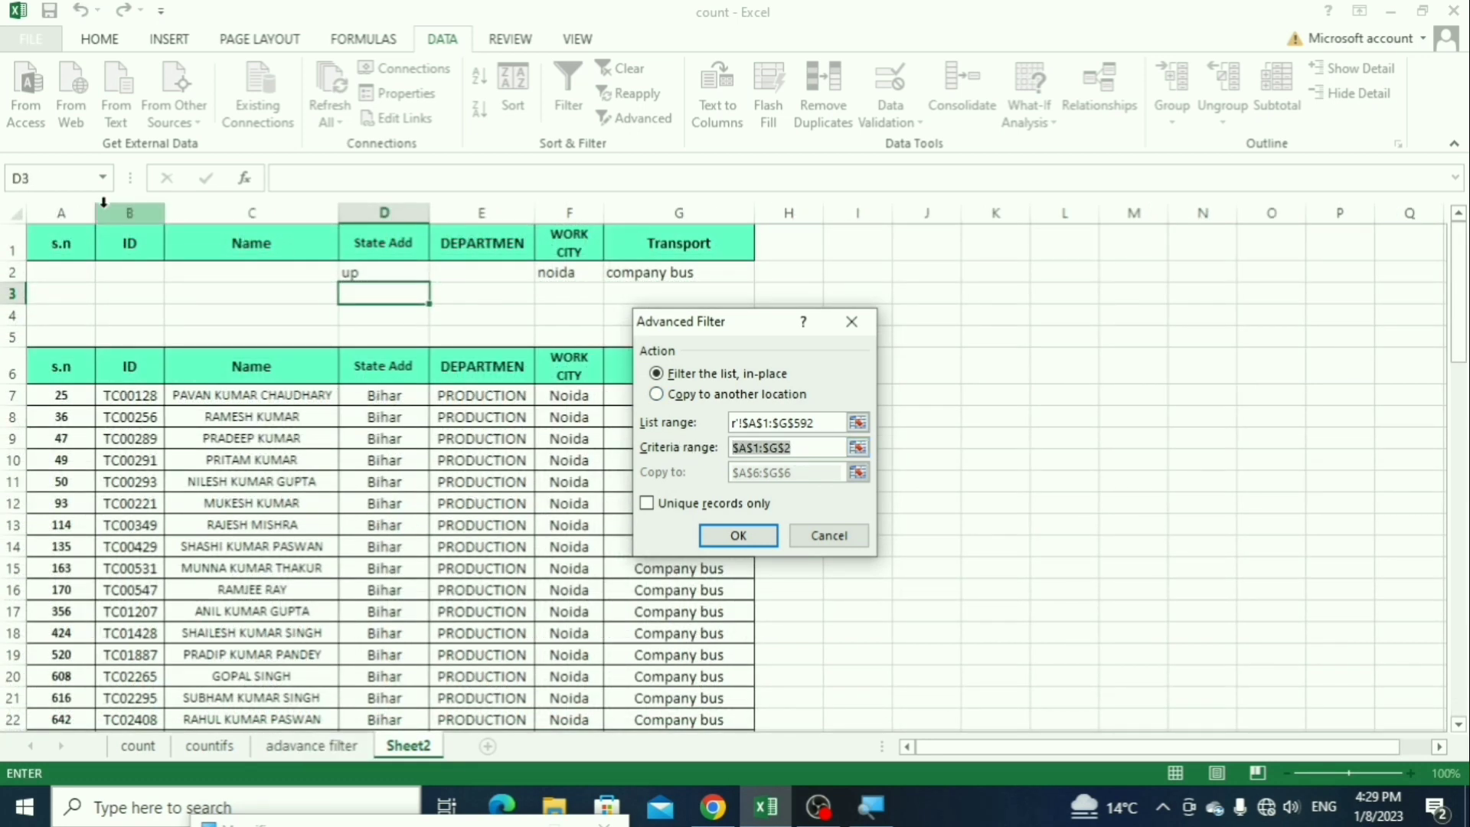
{"action": "left_click_drag", "start_coordinate": [65, 246], "coordinate": [649, 274]}
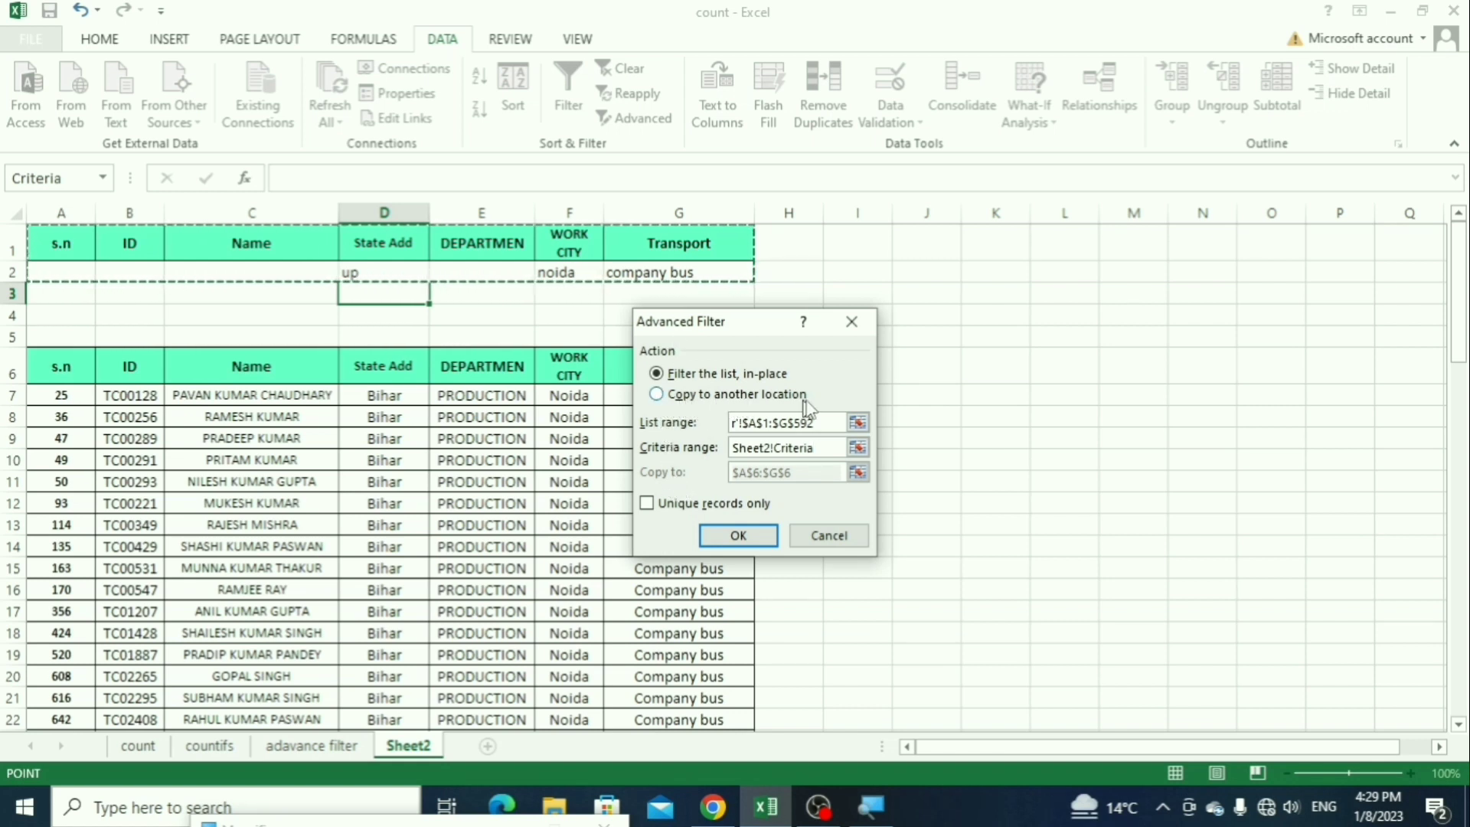
Step: Choose copying to another location, set the destination to the header row A6:G6 on Sheet2, and run the filter
{"action": "left_click", "coordinate": [657, 395]}
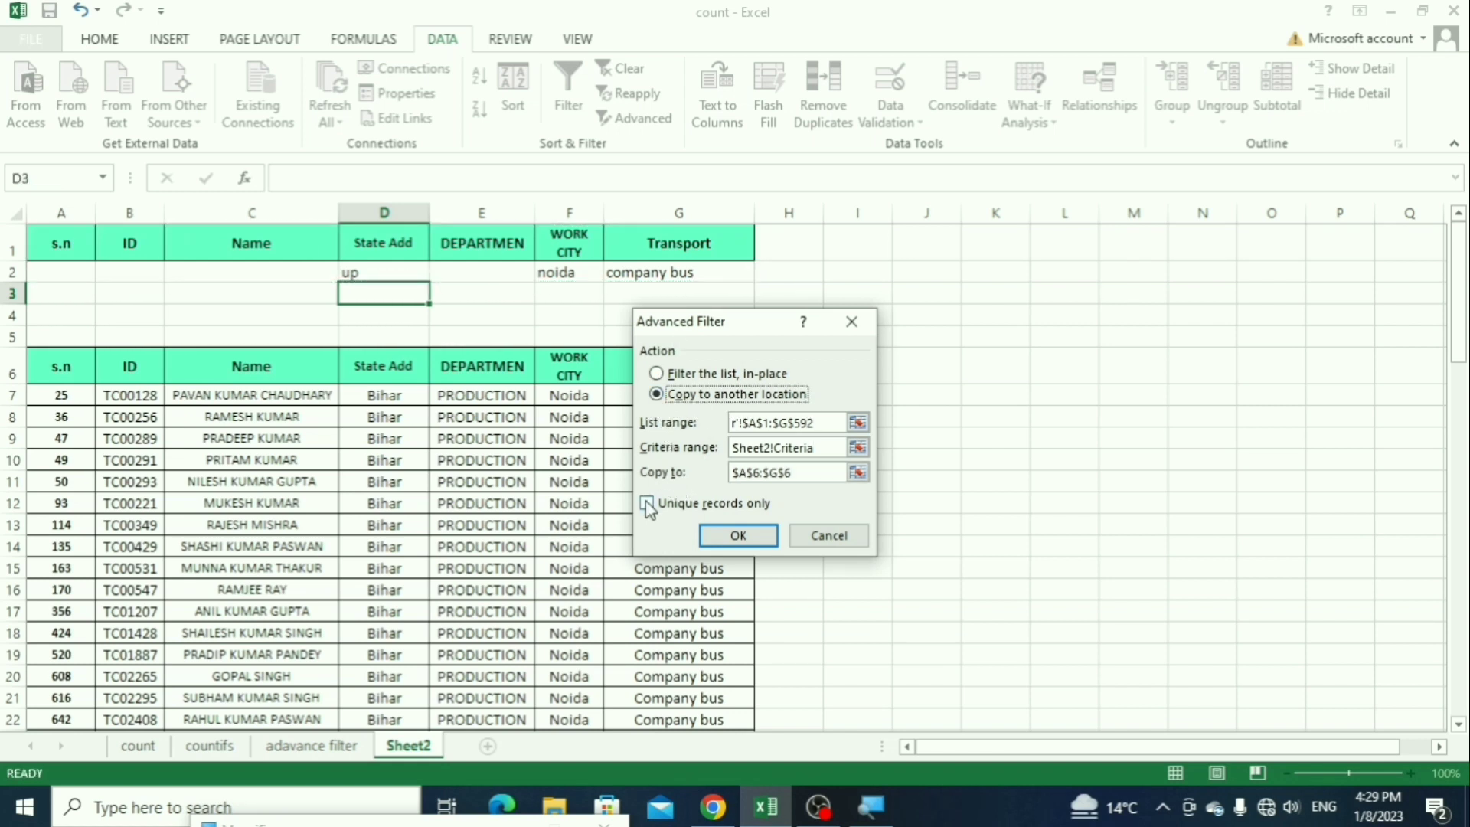
{"action": "left_click_drag", "start_coordinate": [801, 473], "coordinate": [704, 470]}
{"action": "key", "text": "BackSpace"}
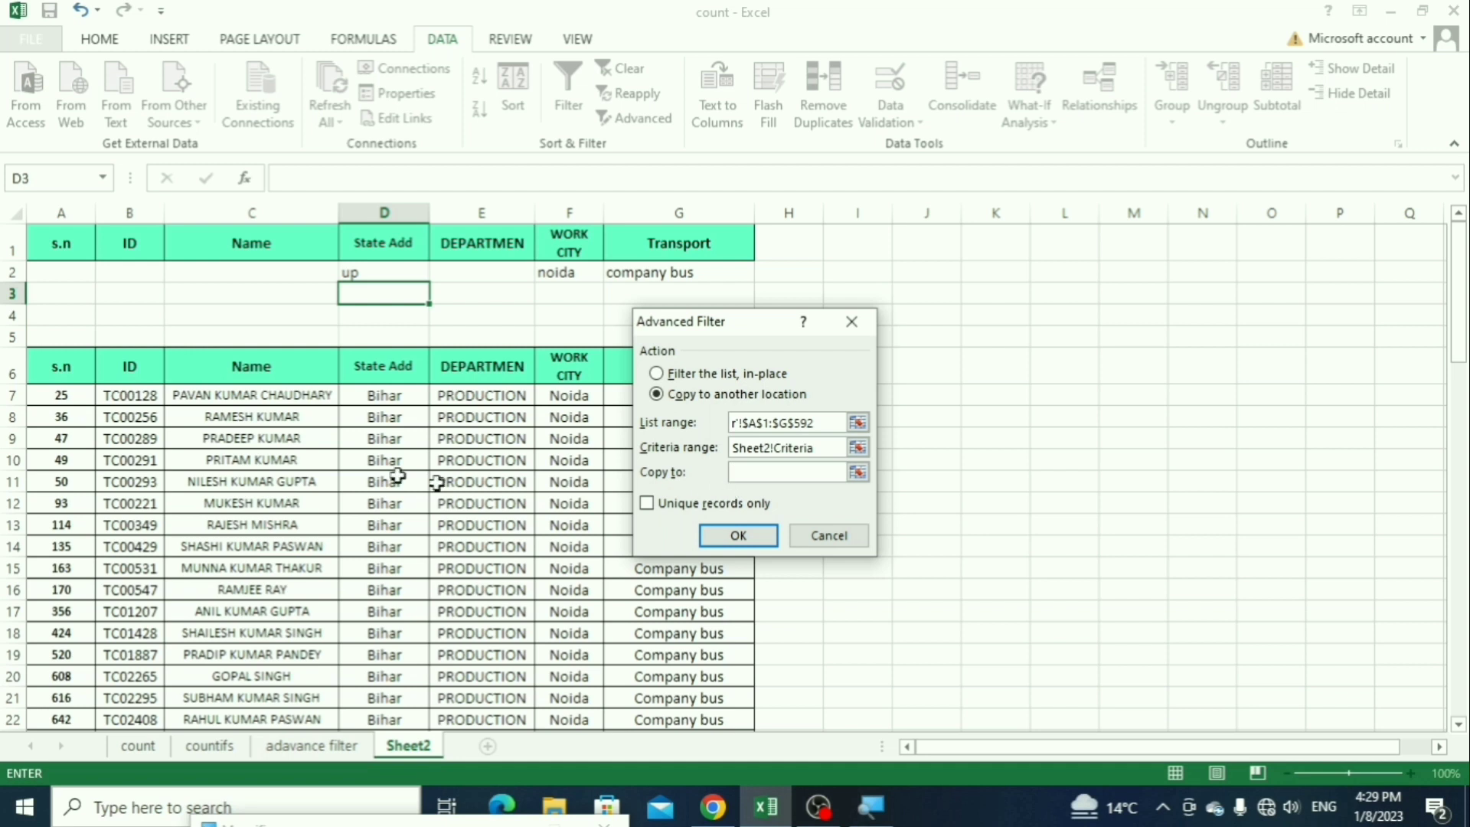
{"action": "left_click_drag", "start_coordinate": [53, 375], "coordinate": [657, 377]}
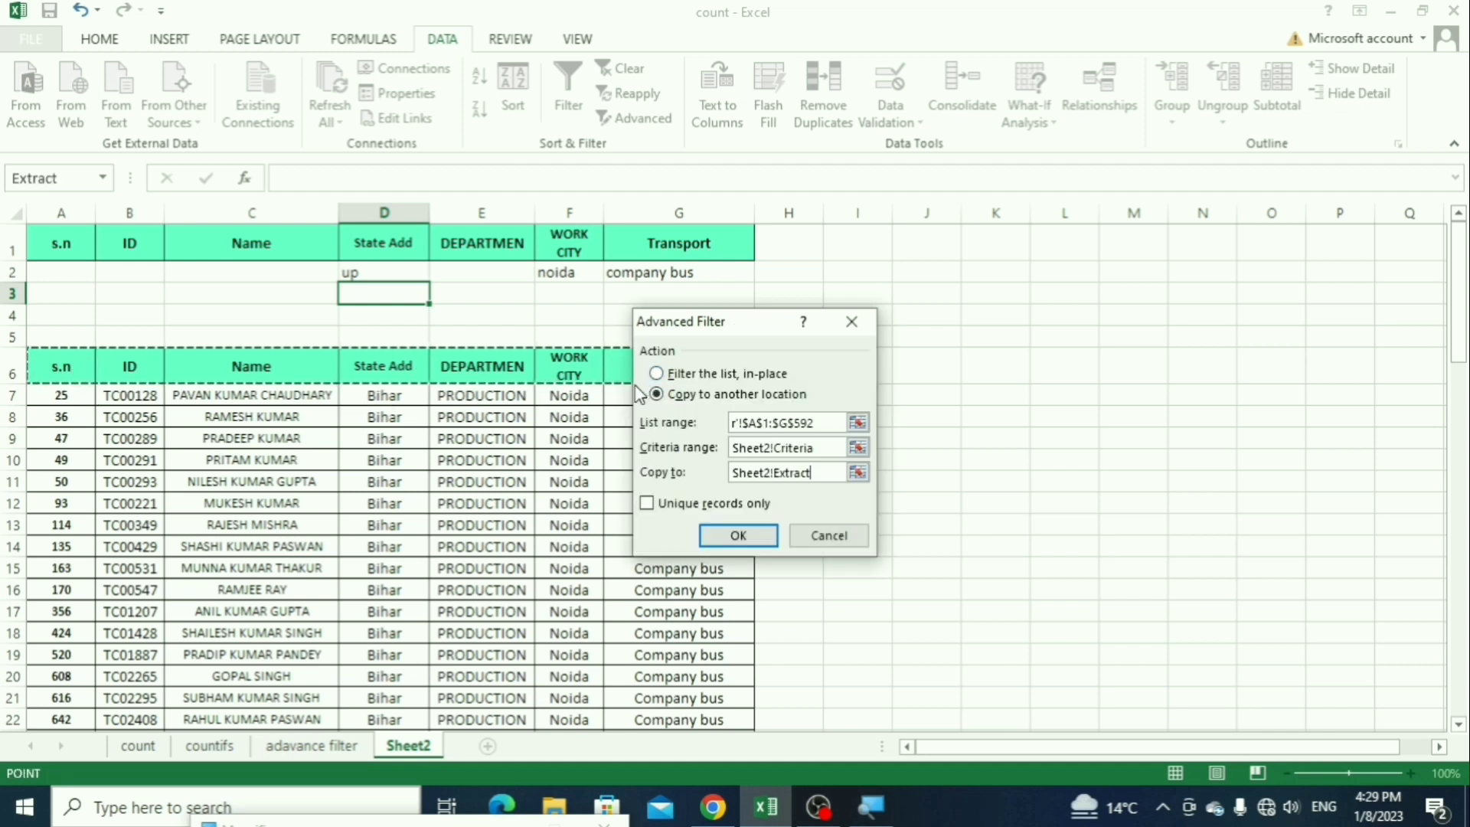
{"action": "left_click", "coordinate": [724, 539]}
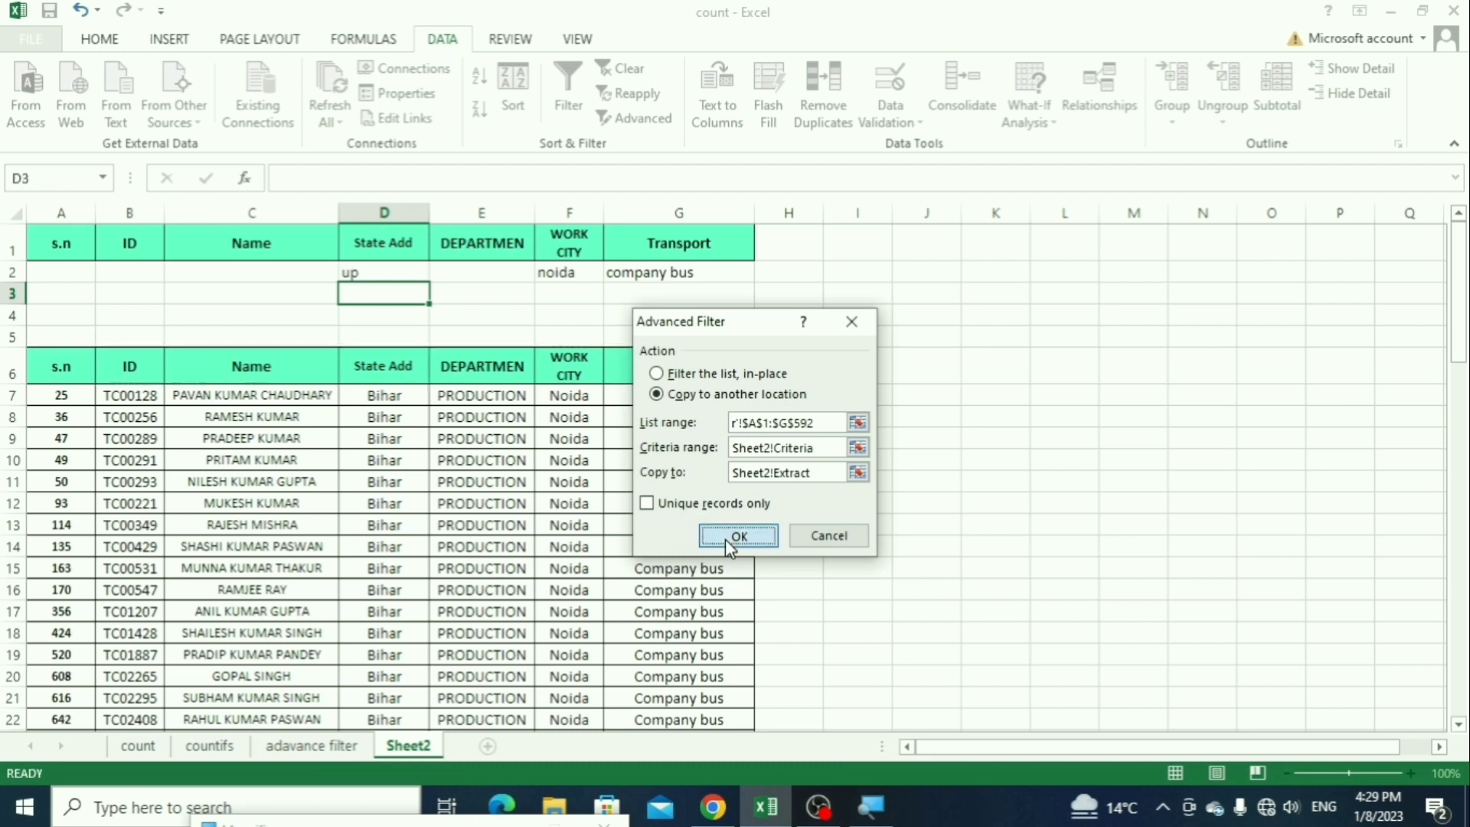
Step: Examine the State Add, Transport, WORK CITY and ID columns of the extracted records against the criteria
{"action": "left_click_drag", "start_coordinate": [365, 392], "coordinate": [377, 561]}
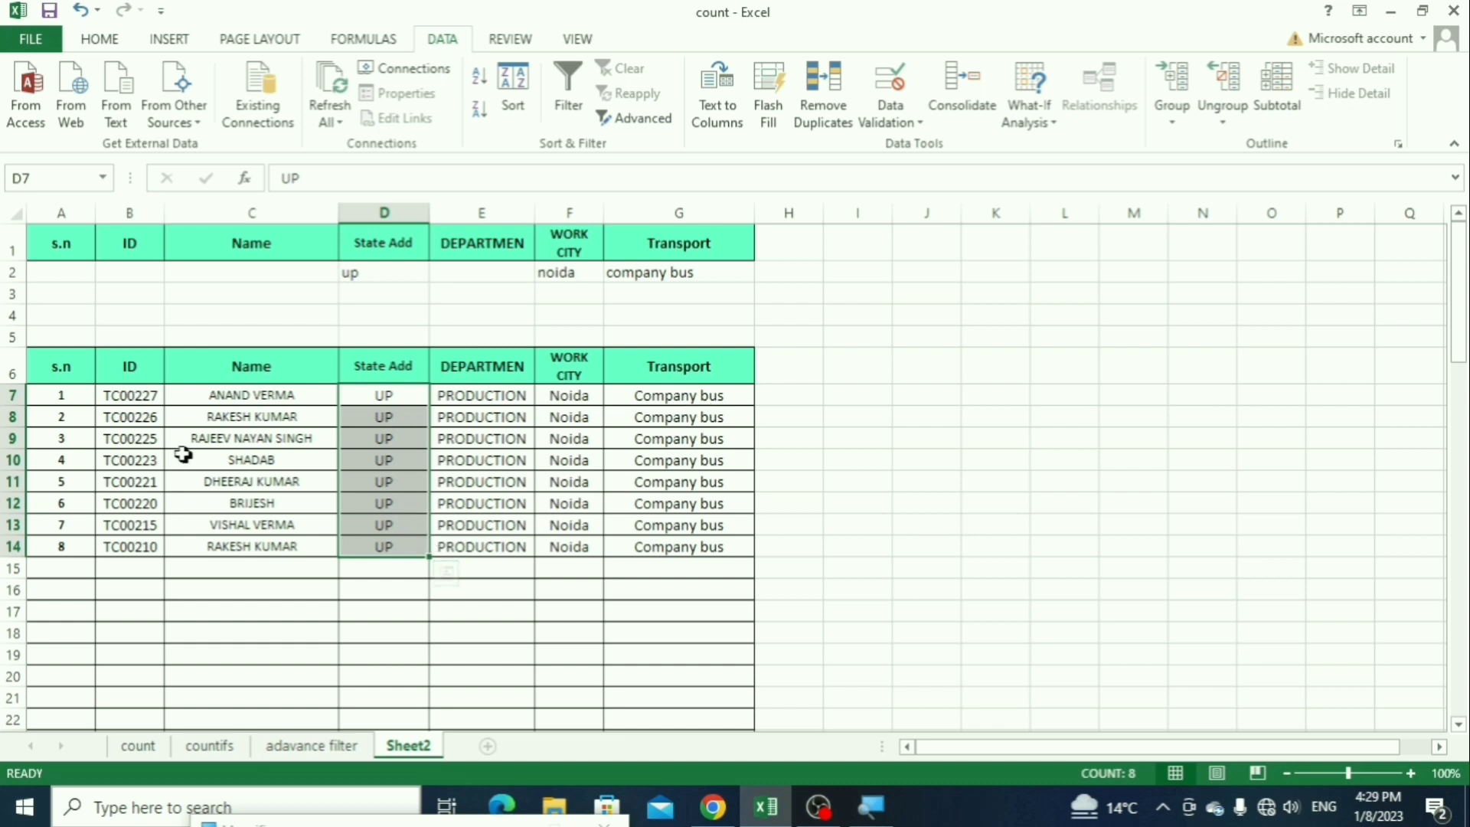
{"action": "left_click_drag", "start_coordinate": [684, 396], "coordinate": [698, 544]}
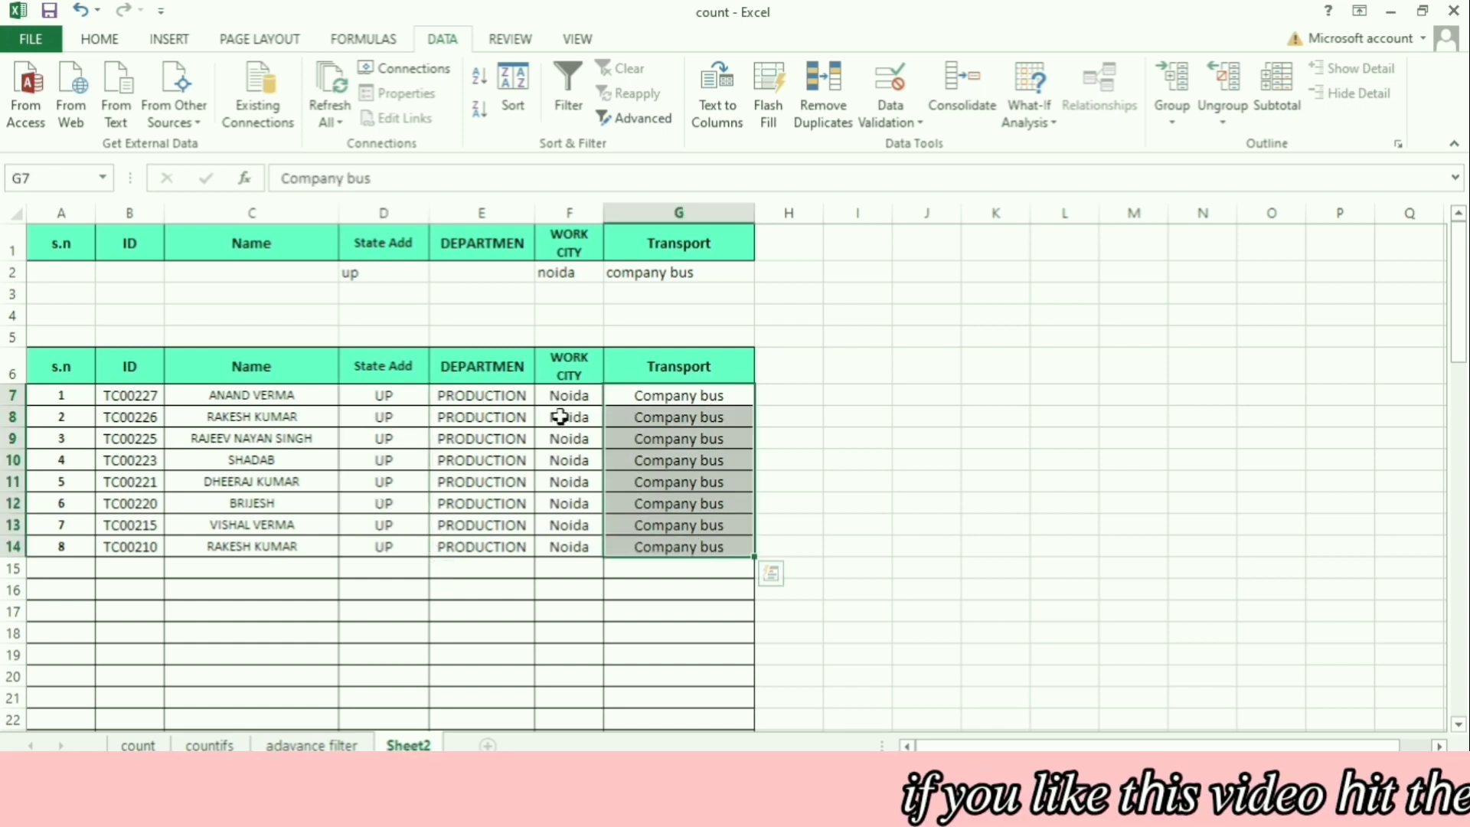
{"action": "left_click_drag", "start_coordinate": [565, 395], "coordinate": [564, 567]}
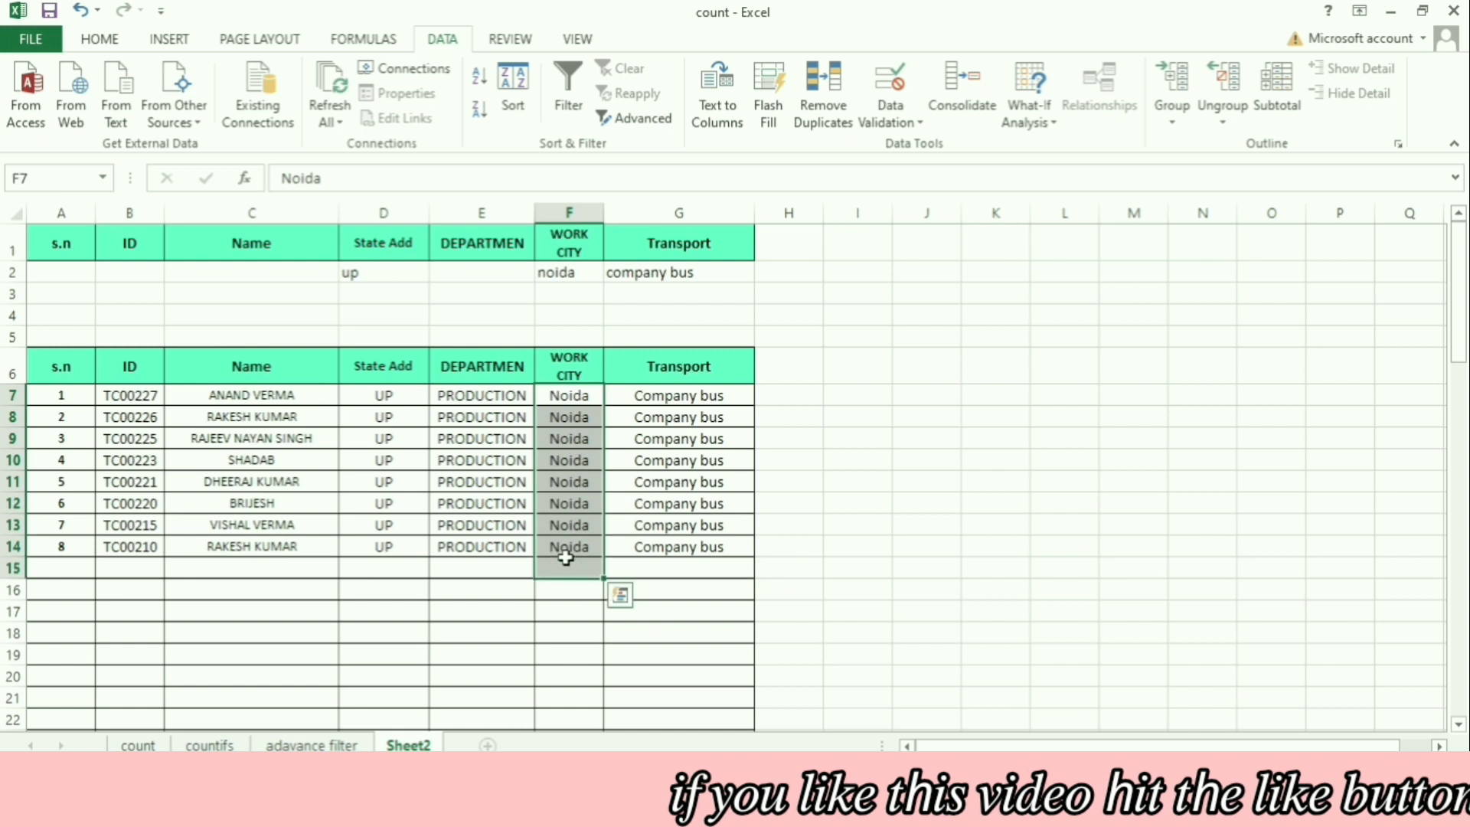
{"action": "left_click_drag", "start_coordinate": [388, 396], "coordinate": [378, 574]}
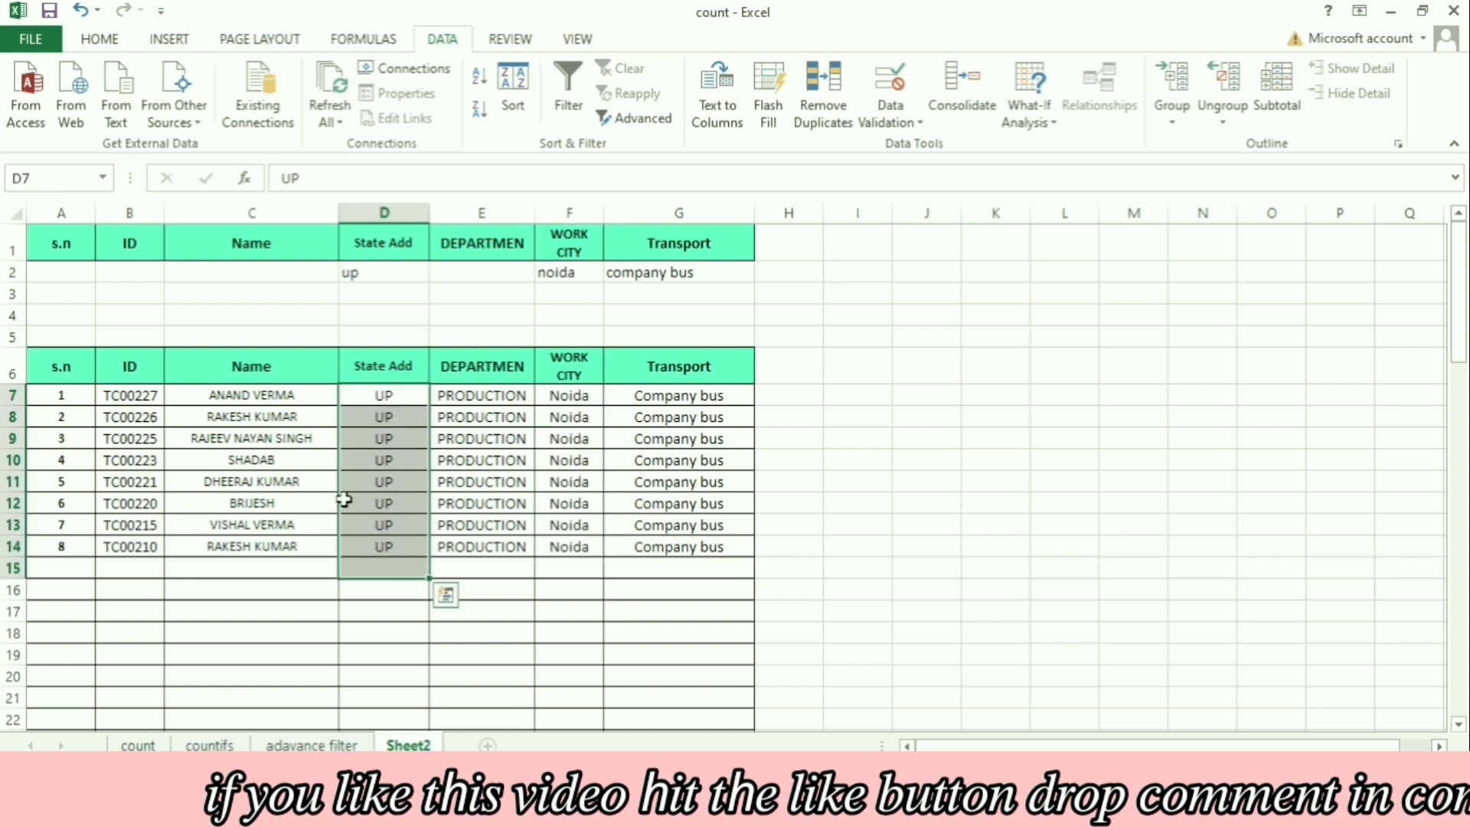
{"action": "left_click_drag", "start_coordinate": [148, 396], "coordinate": [148, 580]}
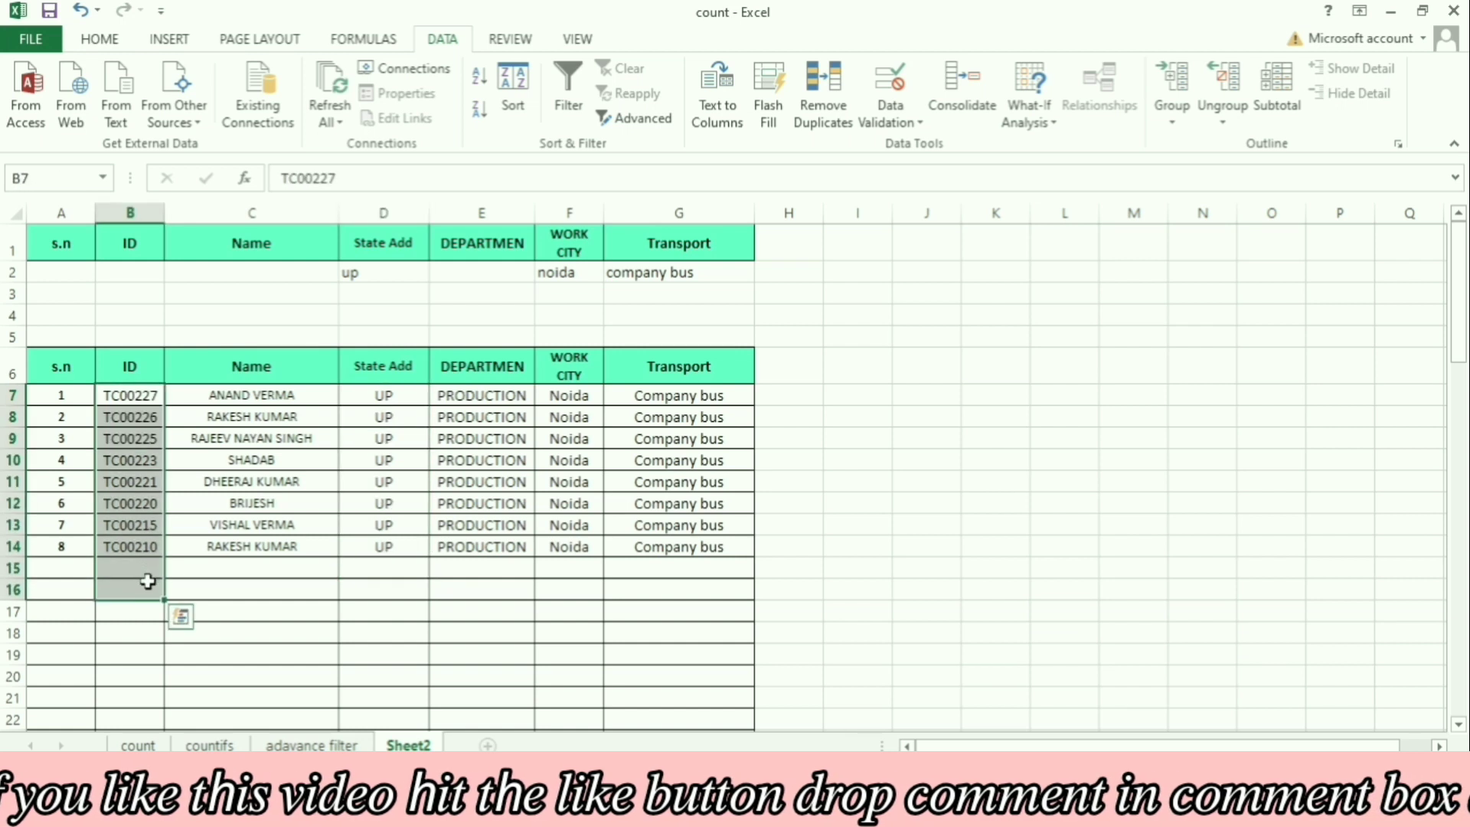
{"action": "left_click", "coordinate": [467, 475]}
{"action": "left_click", "coordinate": [905, 317]}
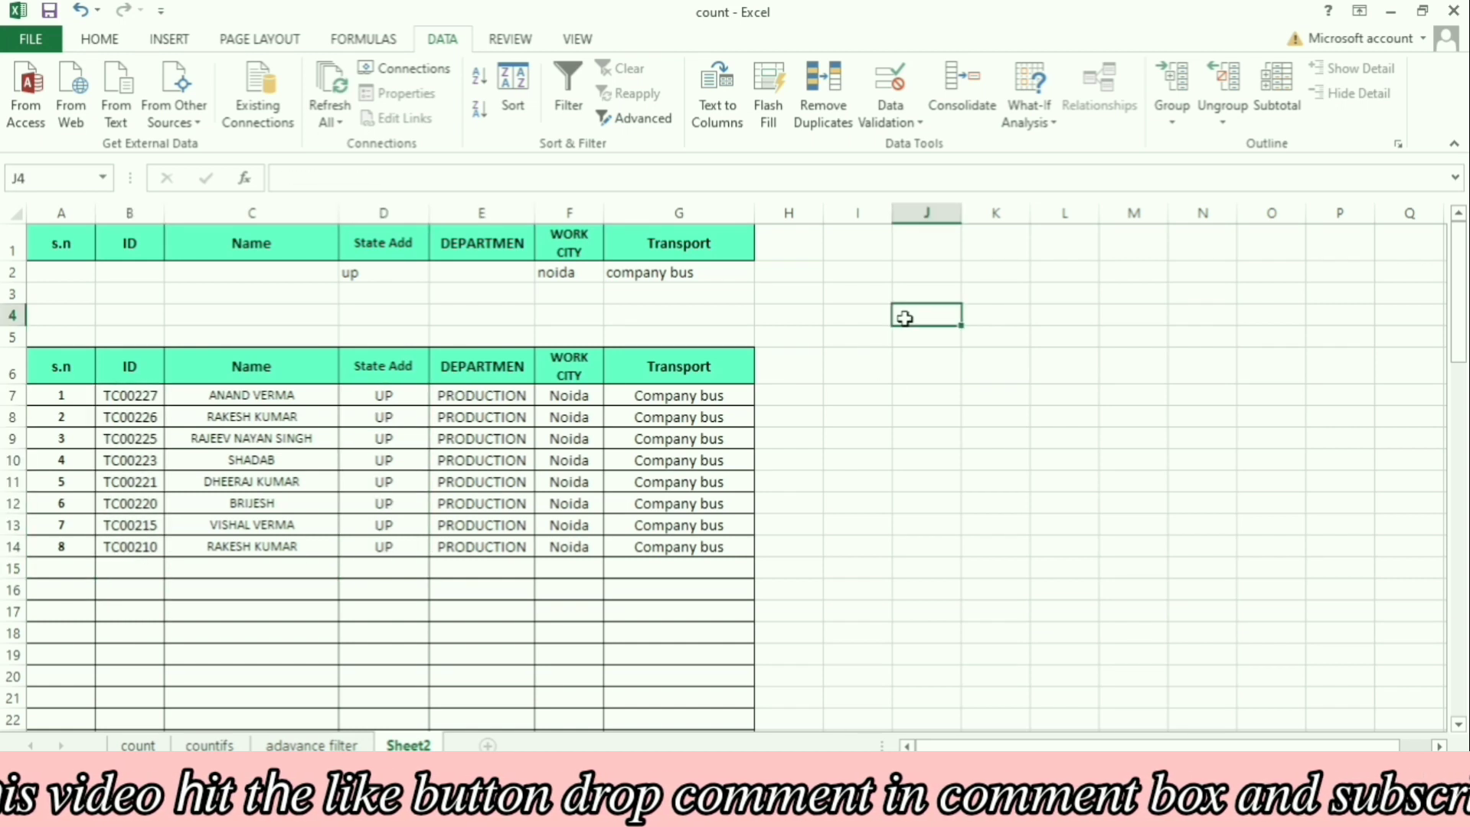